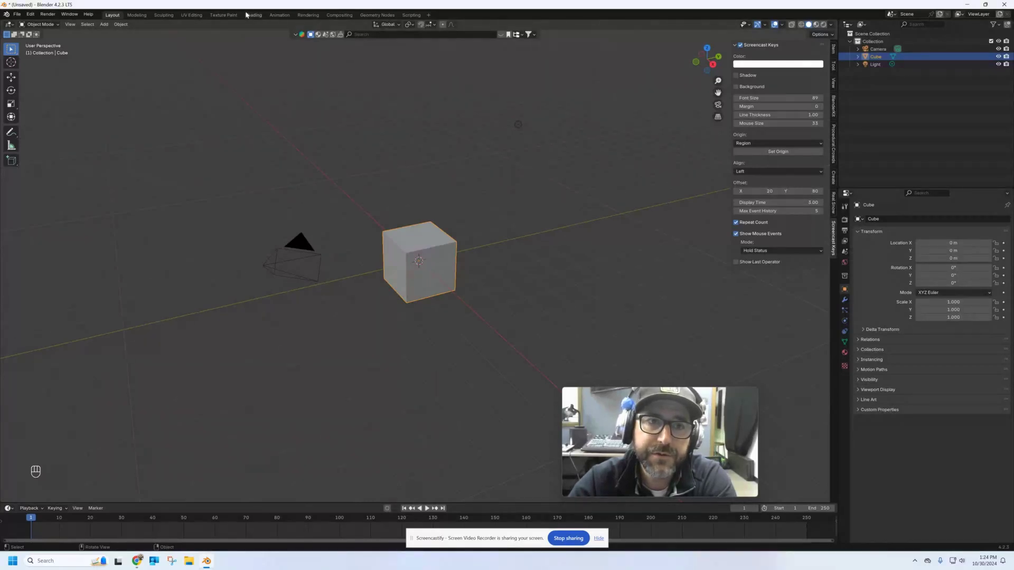
Step: Delete the camera and the light from the default scene
mouse_move(520, 211)
middle_mouse_down()
mouse_move(547, 195)
mouse_move(507, 199)
mouse_move(526, 206)
mouse_move(453, 228)
mouse_move(380, 227)
middle_mouse_up()
left_click_drag(302, 160, 174, 298)
key("Delete")
left_click(493, 117)
key("Delete")
Step: Select the cube and switch to the Texture Paint workspace with its UV layout in view
middle_click_drag(460, 272, 456, 274)
scroll(461, 271, "up", 3)
left_click(444, 242)
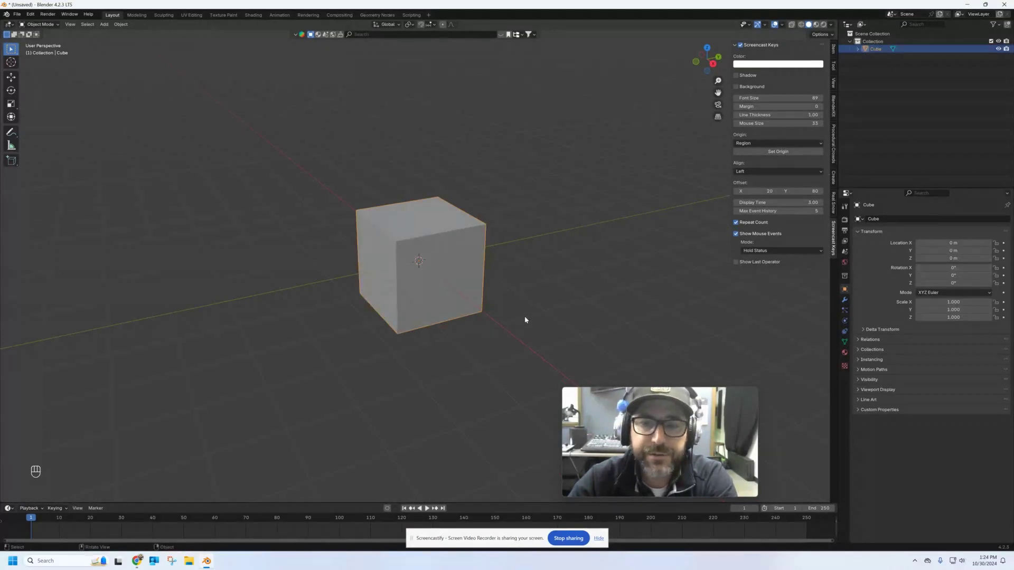
left_click(228, 15)
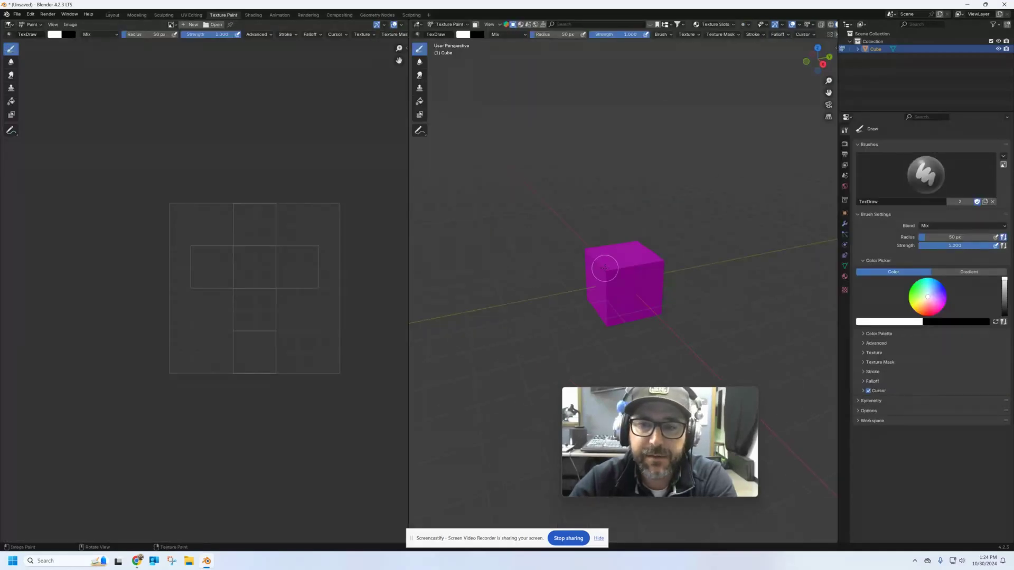
scroll(227, 292, "up", 2)
middle_click_drag(261, 300, 186, 283)
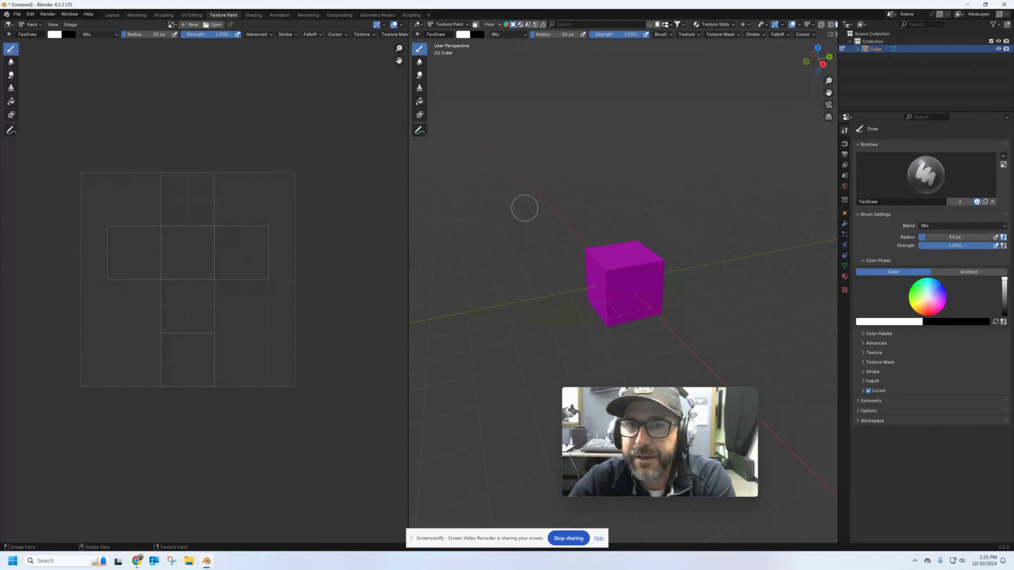
Step: Add a Base Color paint slot named Material Base Color at 1024 x 1024 px with alpha turned off
left_click(732, 26)
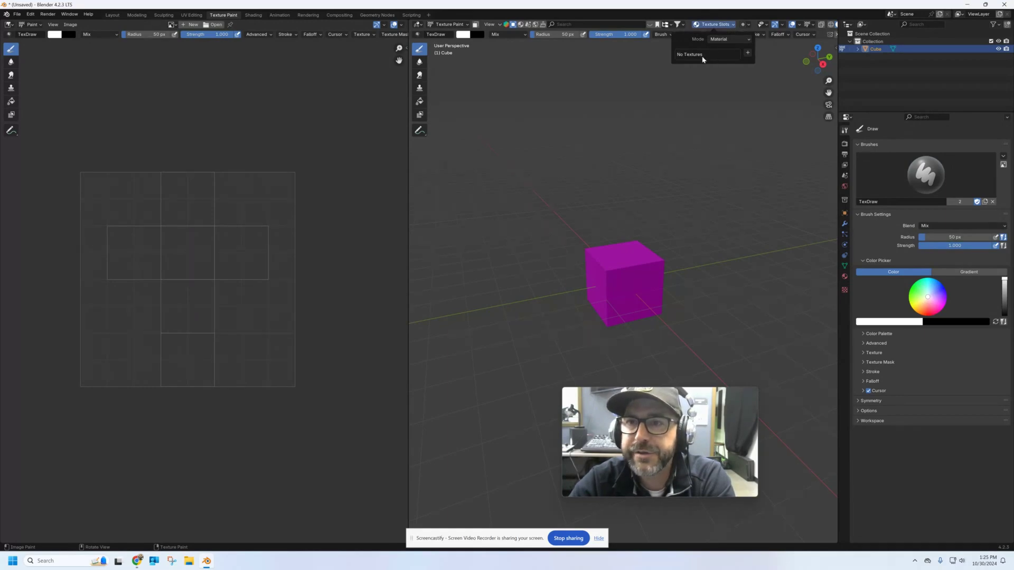
left_click(748, 54)
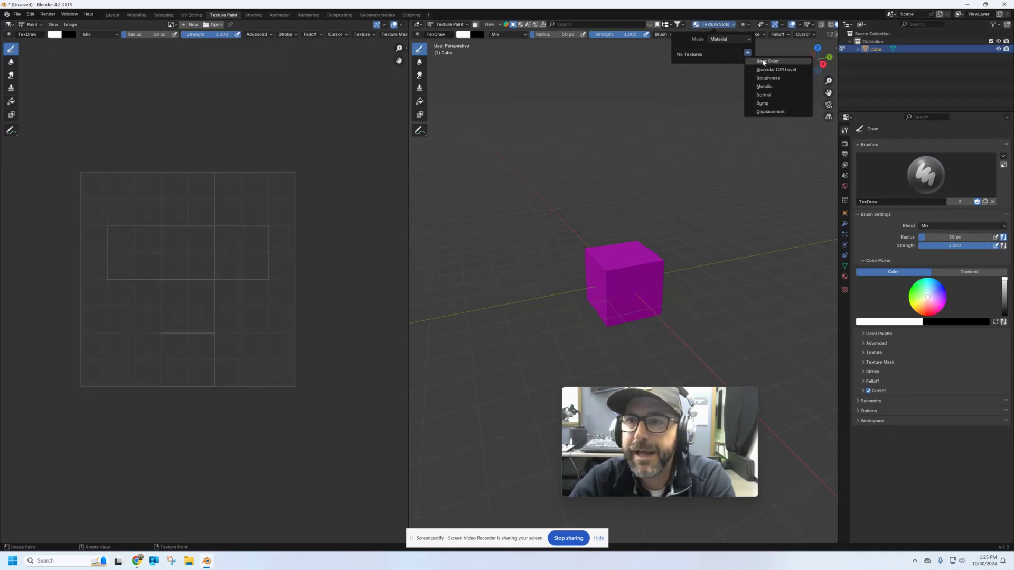
left_click(764, 61)
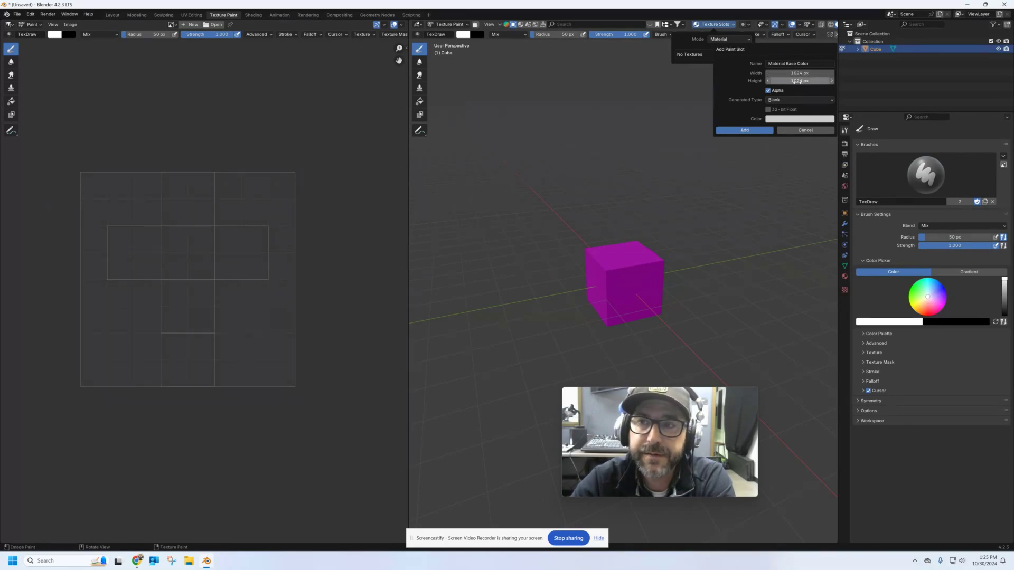
left_click(768, 91)
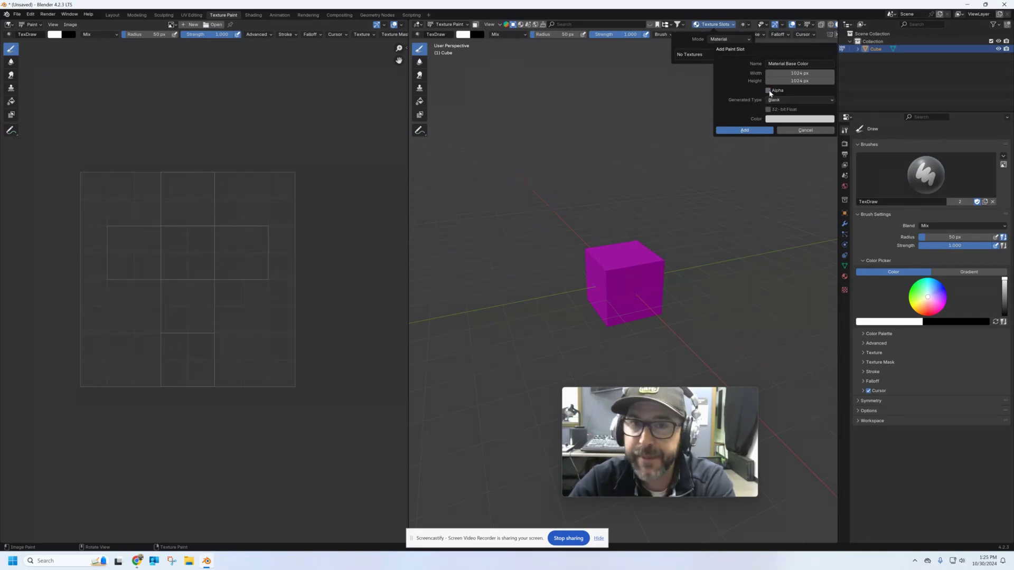
left_click(746, 129)
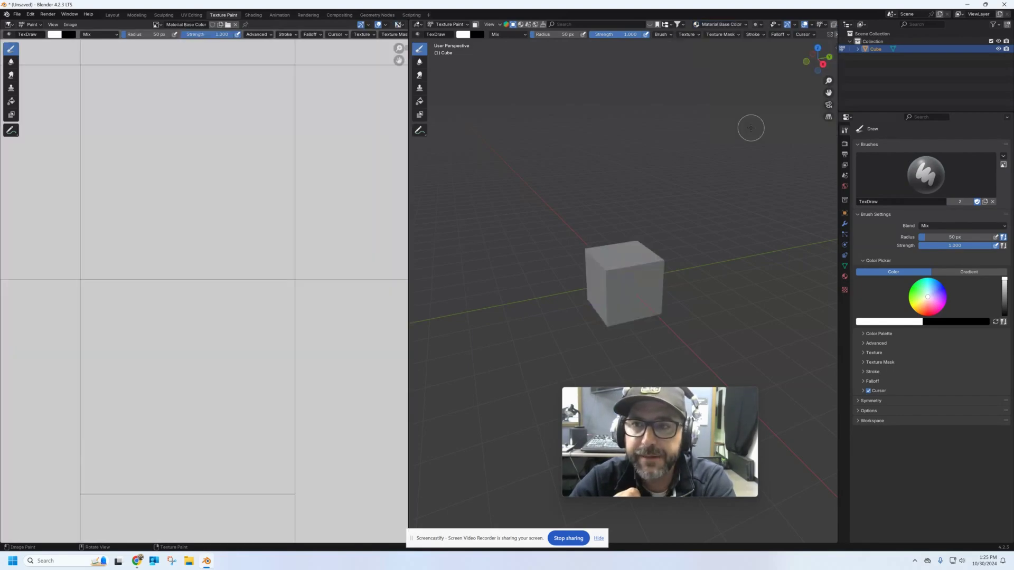
Step: Switch the 3D viewport shading to Material Preview and frame the cube and the whole texture image
scroll(196, 247, "down", 5)
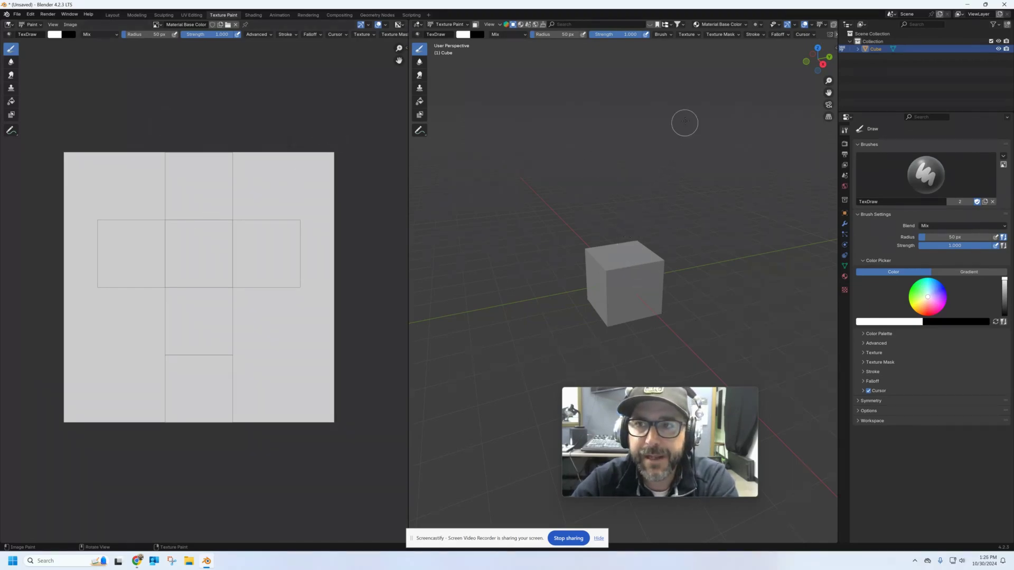
scroll(716, 33, "down", 2)
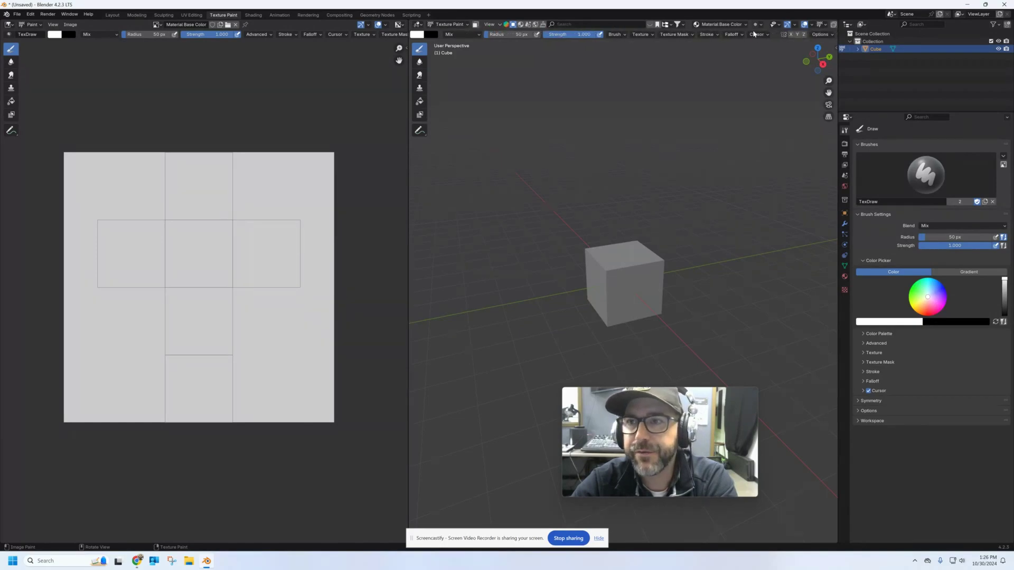
scroll(792, 28, "down", 2)
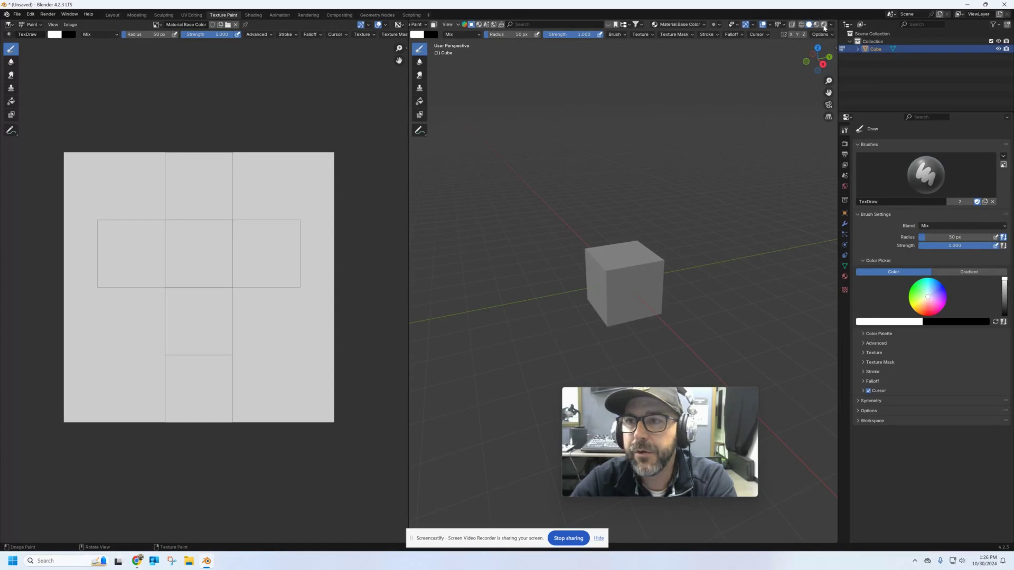
left_click(818, 26)
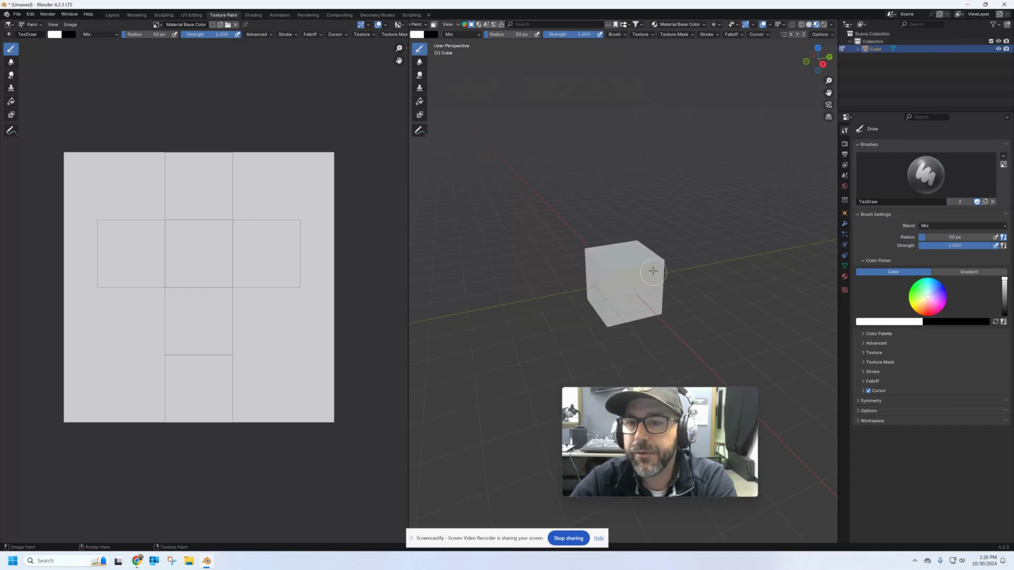
scroll(637, 286, "up", 3)
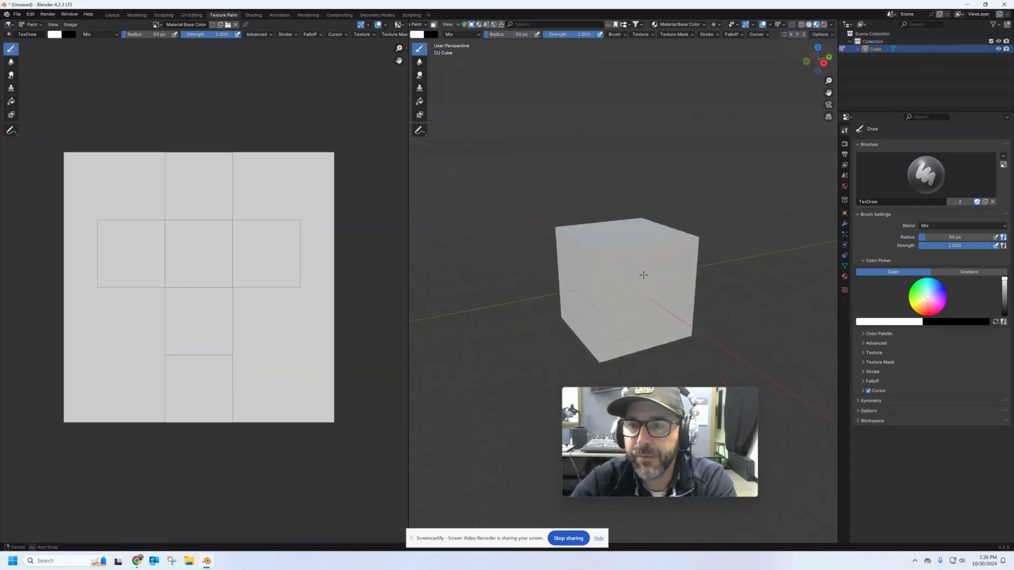
scroll(645, 280, "up", 2)
scroll(645, 280, "down", 2)
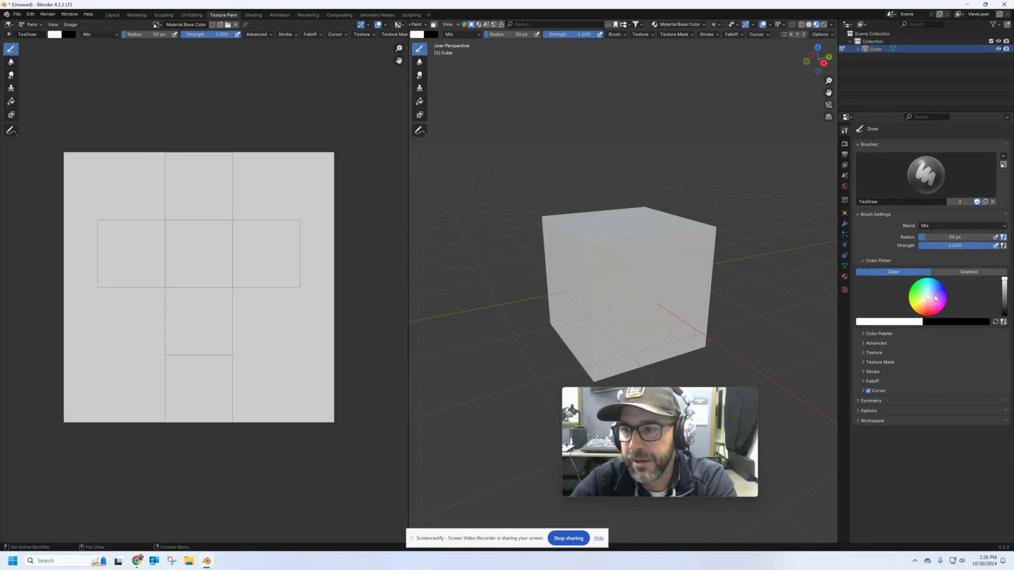
Step: Set the brush color to red and fill the central face of the UV layout's crossbar using the 50 px brush
mouse_move(929, 299)
left_mouse_down()
mouse_move(928, 312)
mouse_move(929, 297)
left_mouse_up()
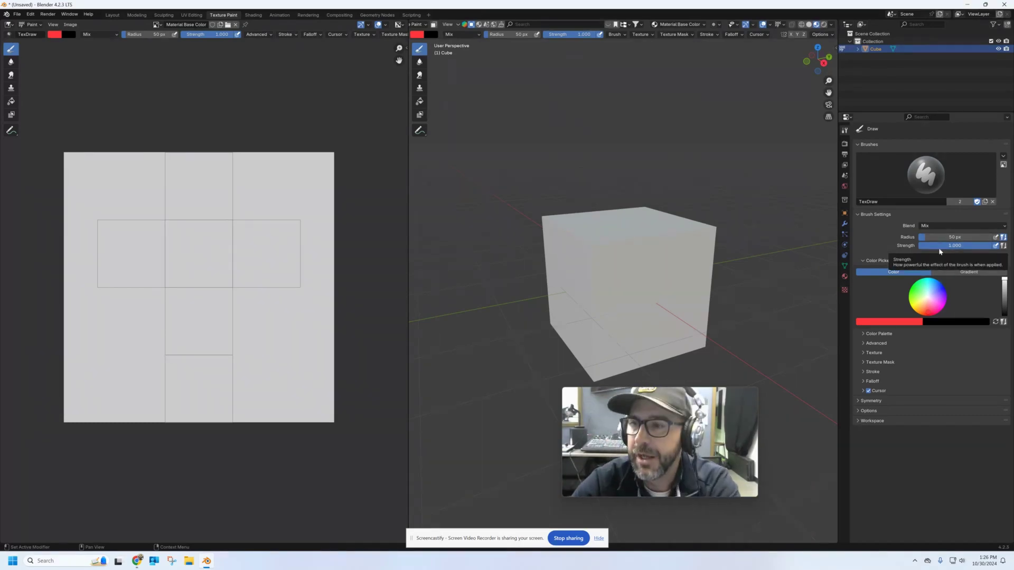
left_click(953, 237)
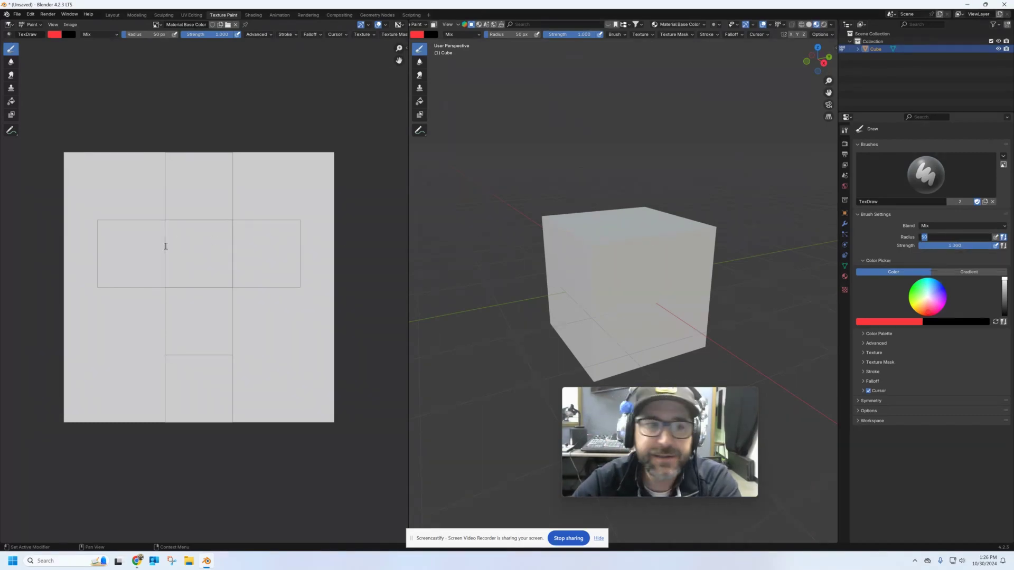
key("Return")
mouse_move(226, 231)
left_mouse_down()
mouse_move(179, 232)
mouse_move(176, 258)
mouse_move(175, 281)
mouse_move(224, 284)
mouse_move(224, 226)
mouse_move(170, 229)
mouse_move(167, 272)
mouse_move(190, 280)
mouse_move(216, 245)
mouse_move(185, 243)
mouse_move(201, 255)
mouse_move(191, 253)
left_mouse_up()
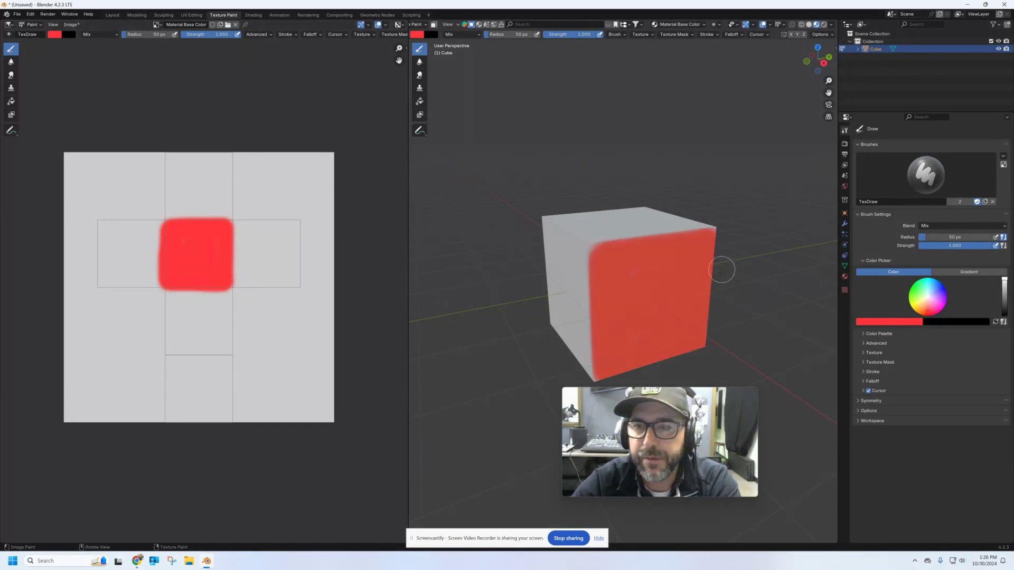
Step: Fill the UV face directly below the first red one with red and check it on the cube
middle_click_drag(699, 320, 760, 330)
mouse_move(160, 292)
left_mouse_down()
mouse_move(229, 292)
mouse_move(228, 351)
mouse_move(150, 346)
mouse_move(169, 346)
mouse_move(166, 298)
mouse_move(182, 331)
left_mouse_up()
mouse_move(202, 324)
left_mouse_down()
mouse_move(214, 336)
mouse_move(184, 338)
mouse_move(221, 299)
mouse_move(231, 338)
left_mouse_up()
middle_click_drag(664, 269, 626, 251)
Step: Set the brush color to yellow and fill the lowest UV face and the crossbar face beside the upper red one
left_click(918, 298)
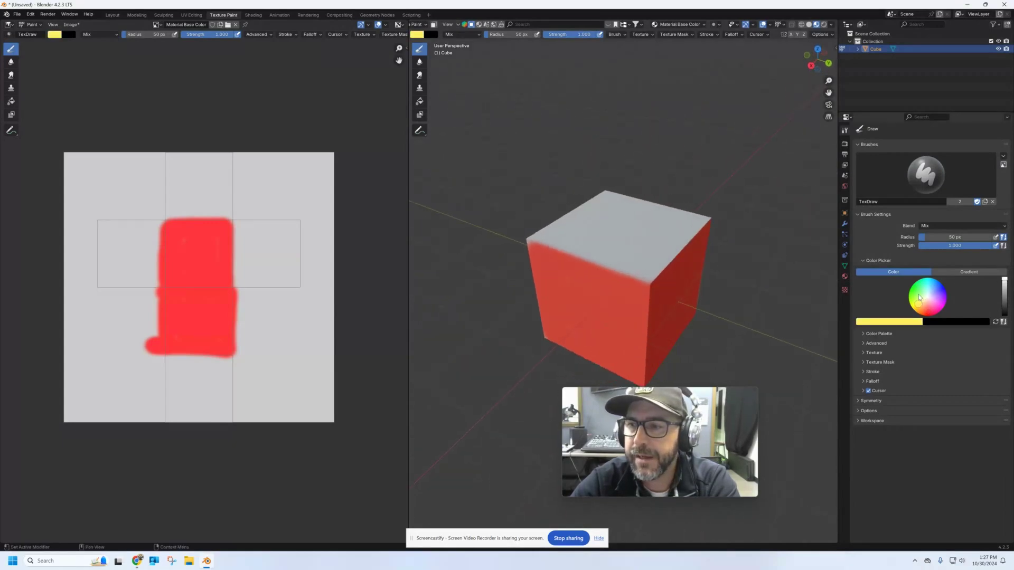
mouse_move(217, 368)
left_mouse_down()
mouse_move(176, 370)
mouse_move(227, 371)
mouse_move(180, 400)
mouse_move(178, 382)
mouse_move(194, 386)
mouse_move(166, 408)
mouse_move(176, 417)
mouse_move(220, 408)
mouse_move(227, 360)
mouse_move(170, 360)
mouse_move(169, 426)
left_mouse_up()
mouse_move(719, 258)
middle_mouse_down()
mouse_move(586, 238)
mouse_move(624, 244)
mouse_move(660, 227)
middle_mouse_up()
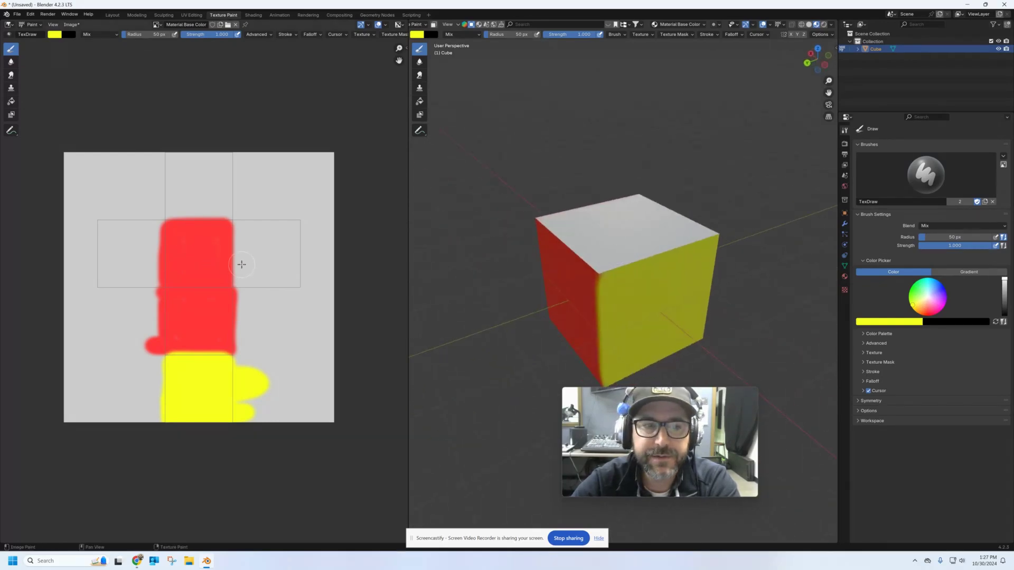
mouse_move(237, 220)
left_mouse_down()
mouse_move(238, 294)
mouse_move(254, 226)
mouse_move(298, 250)
mouse_move(299, 224)
mouse_move(250, 226)
mouse_move(256, 264)
left_mouse_up()
mouse_move(633, 264)
middle_mouse_down()
mouse_move(656, 260)
mouse_move(656, 276)
mouse_move(629, 273)
mouse_move(625, 247)
middle_mouse_up()
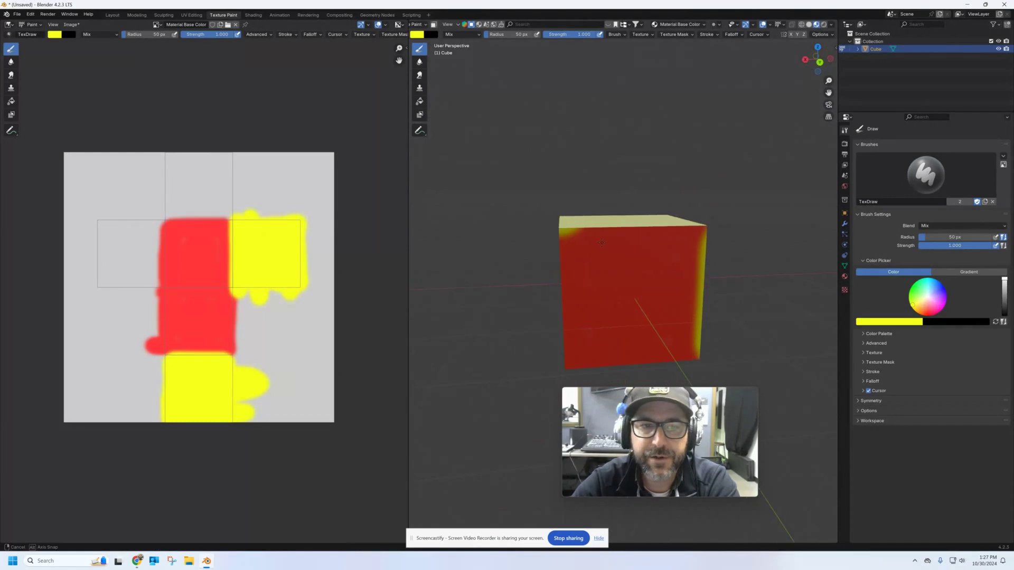
Step: Try painting a yellow smiley face upright on the upper red UV face, check it on the cube, and undo the strokes
left_click(182, 244)
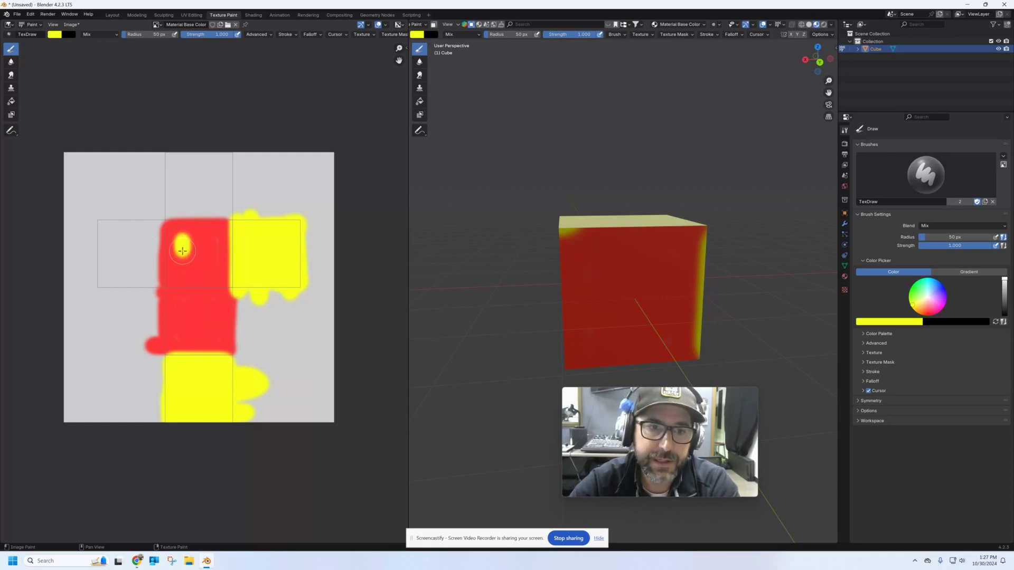
left_click(205, 243)
left_click_drag(179, 274, 213, 274)
middle_click_drag(697, 324, 426, 300)
mouse_move(623, 411)
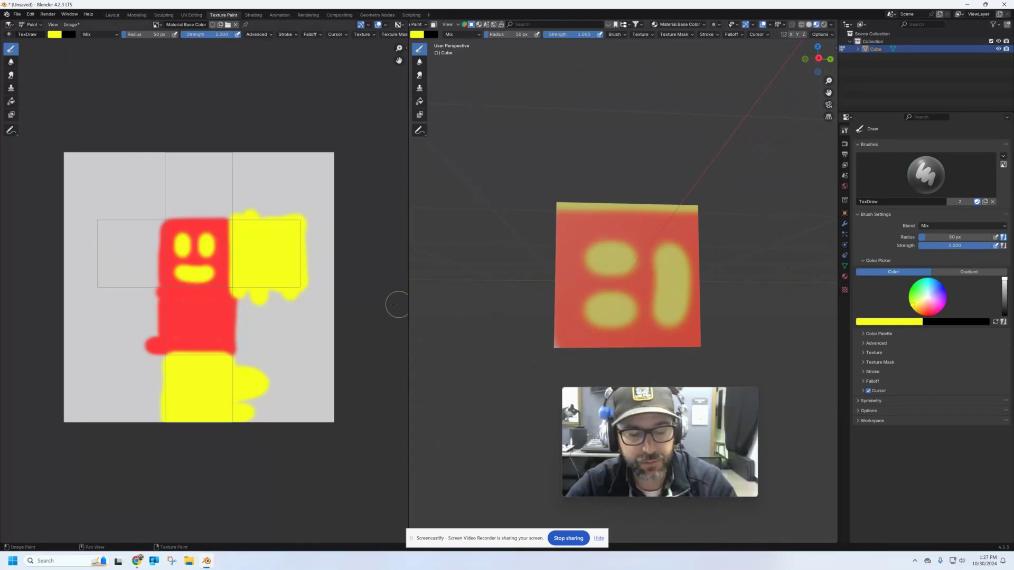
key("ctrl+z")
key("ctrl+z")
key("ctrl+z")
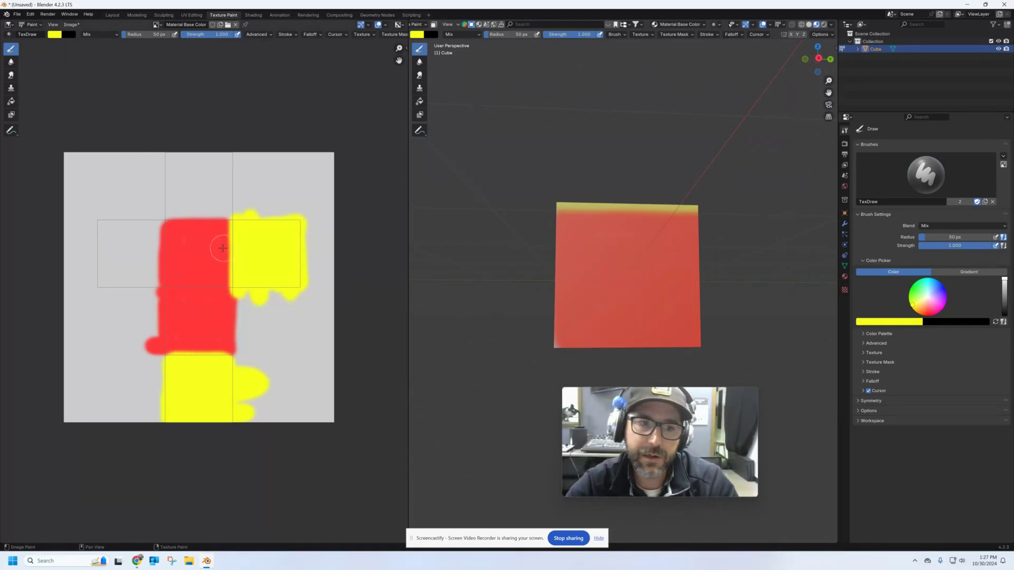
Step: Test and undo a yellow stroke, and paint two eyes and a mouth turned sideways on the upper red UV face
mouse_move(217, 240)
left_mouse_down()
mouse_move(215, 232)
mouse_move(215, 277)
left_mouse_up()
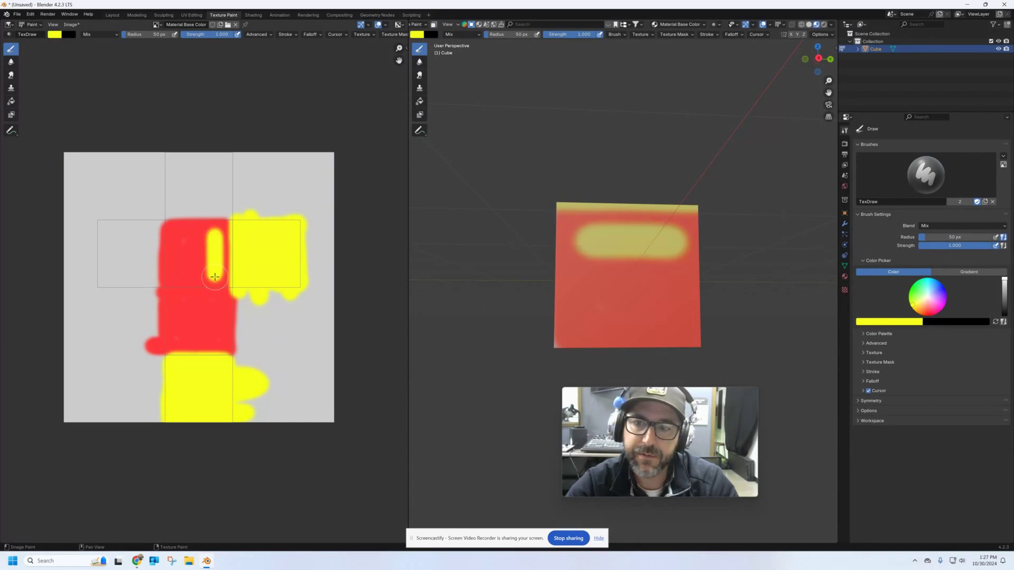
key("ctrl+z")
mouse_move(178, 228)
left_mouse_down()
mouse_move(176, 276)
mouse_move(206, 237)
mouse_move(212, 266)
left_mouse_up()
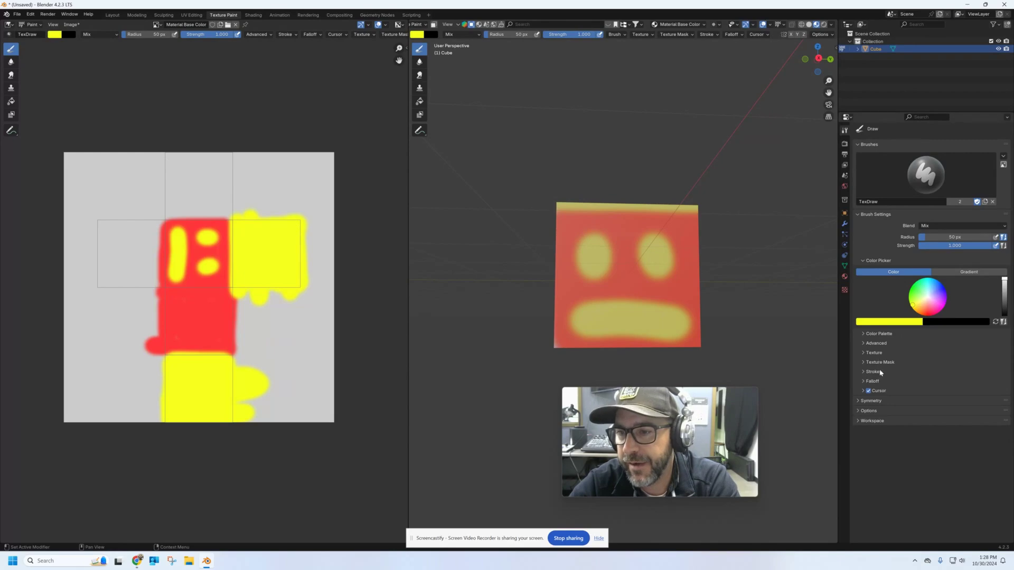
Step: Set the brush falloff curve preset to Root and try it with a stroke on the cube's painted face, undoing the stroke
left_click(866, 373)
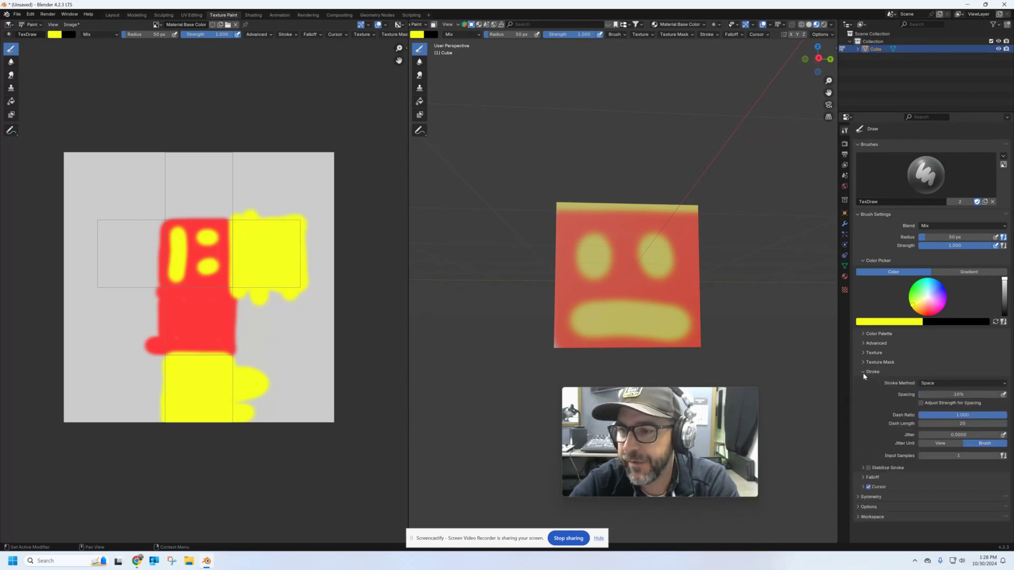
left_click(866, 372)
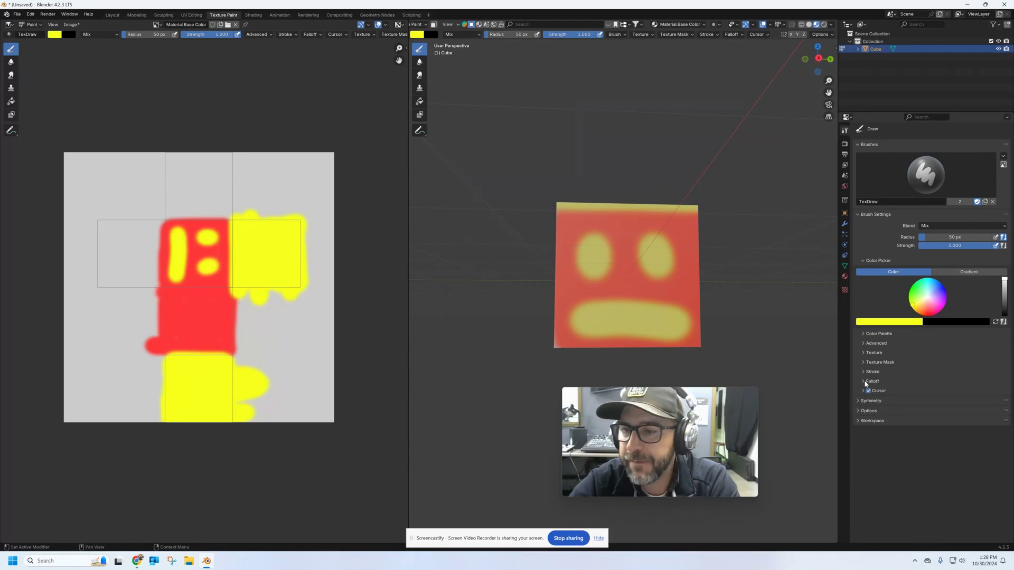
left_click(866, 381)
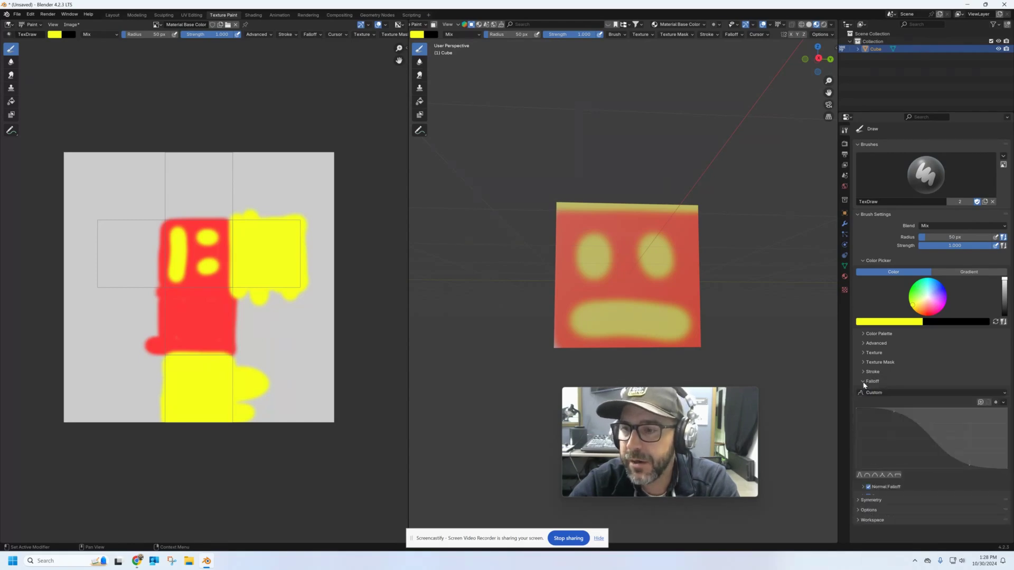
left_click(896, 393)
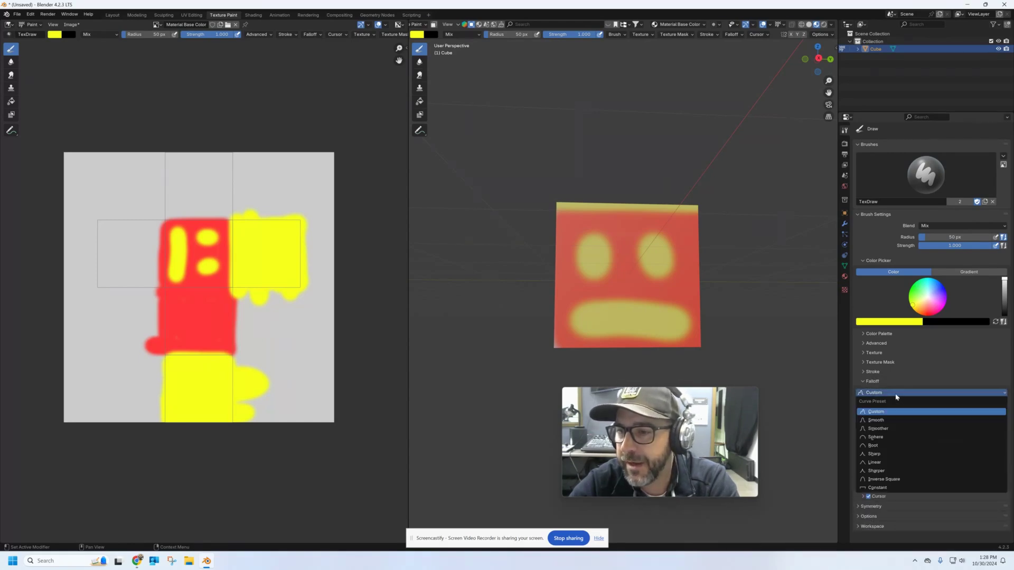
left_click(872, 446)
mouse_move(653, 290)
left_mouse_down()
mouse_move(599, 280)
mouse_move(637, 261)
mouse_move(656, 281)
mouse_move(669, 272)
mouse_move(658, 246)
mouse_move(618, 249)
mouse_move(631, 270)
left_mouse_up()
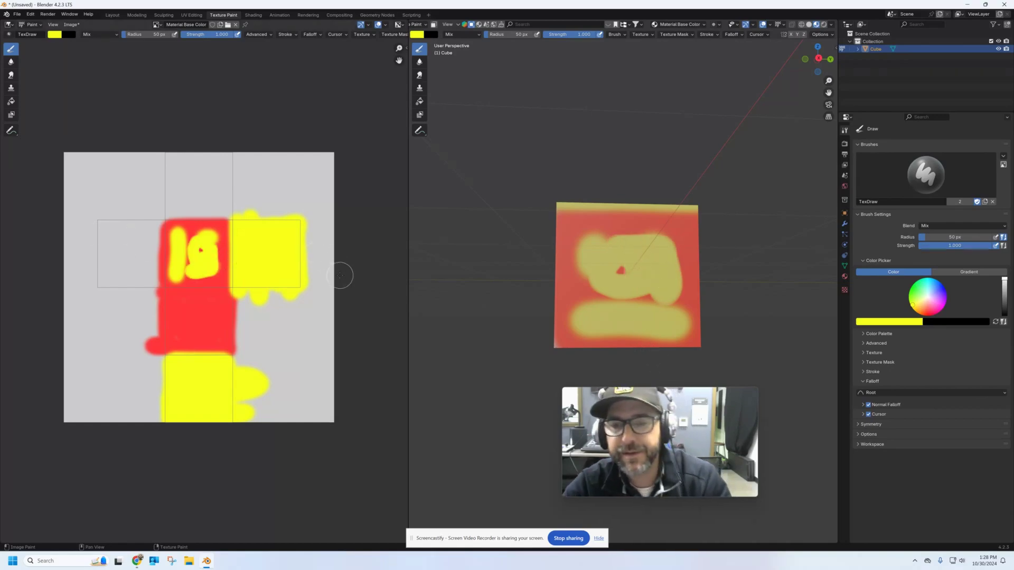
key("ctrl+z")
Step: Paint yellow directly on the cube in the 3D view, covering the blank side face and the face with the eyes and mouth
middle_click_drag(552, 276, 496, 303)
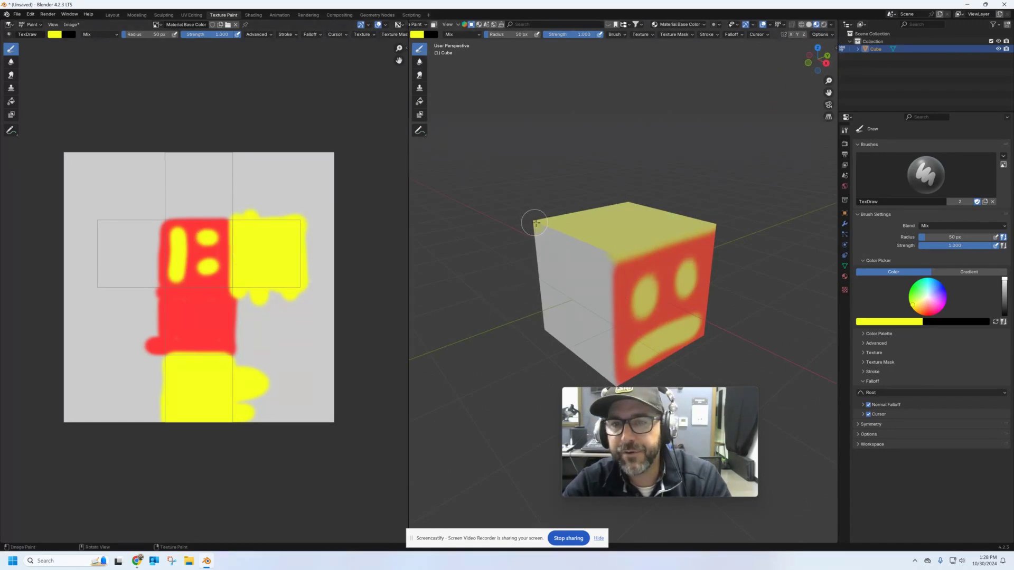
mouse_move(610, 263)
left_mouse_down()
mouse_move(617, 379)
mouse_move(536, 333)
mouse_move(543, 247)
mouse_move(549, 270)
left_mouse_up()
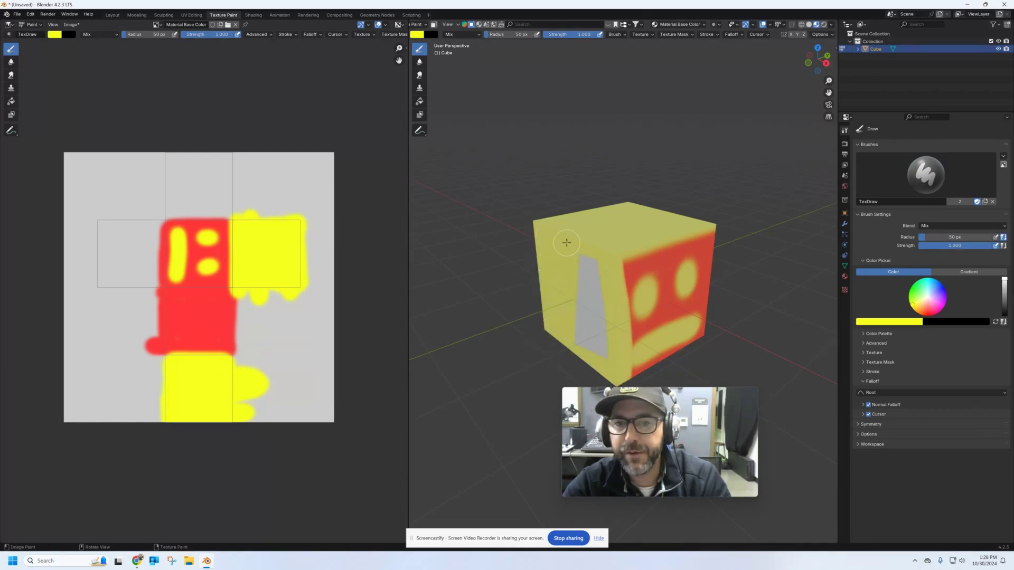
mouse_move(596, 344)
left_mouse_down()
mouse_move(697, 254)
mouse_move(607, 290)
mouse_move(552, 351)
mouse_move(704, 299)
mouse_move(634, 323)
mouse_move(662, 347)
left_mouse_up()
mouse_move(607, 295)
middle_mouse_down()
mouse_move(634, 294)
mouse_move(629, 260)
middle_mouse_up()
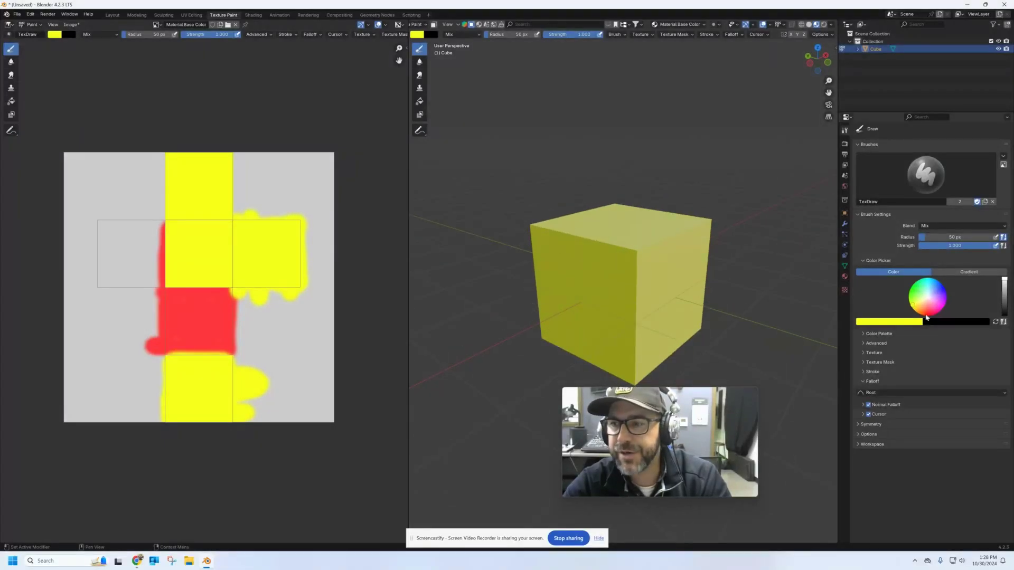
Step: Set the brush color to black and the brush radius to 7 px
left_click_drag(1005, 286, 1005, 315)
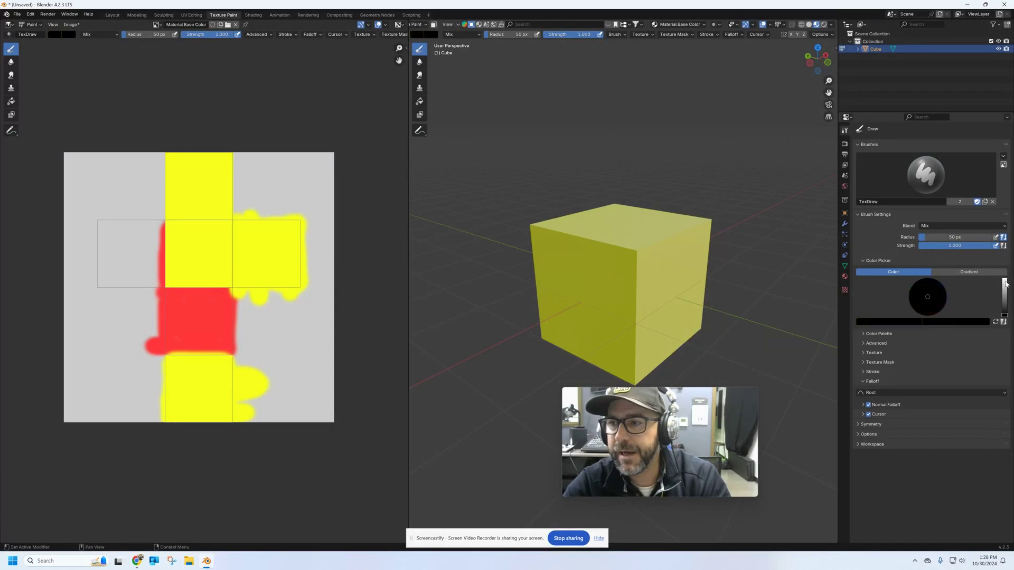
key("f")
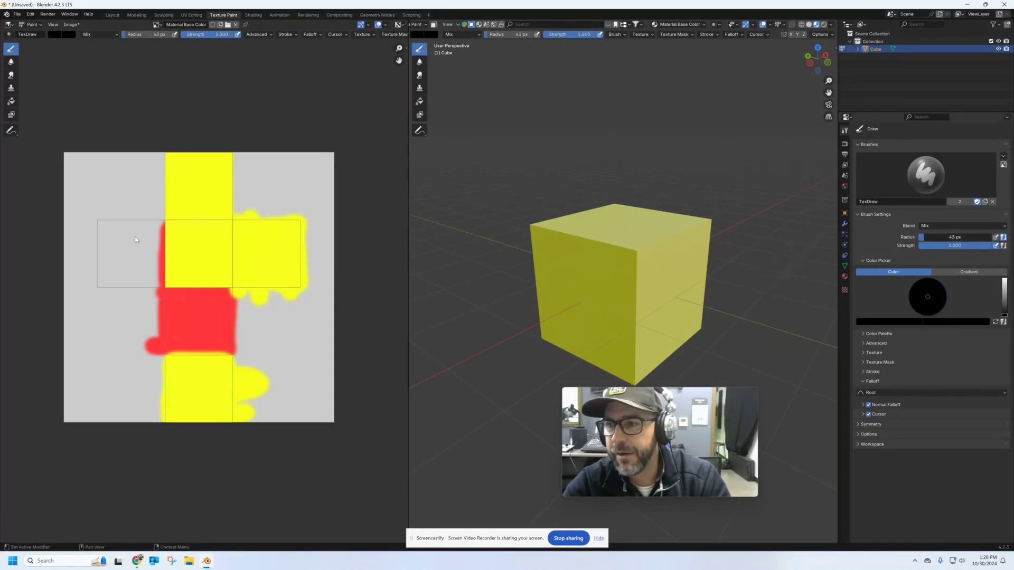
left_click(131, 240)
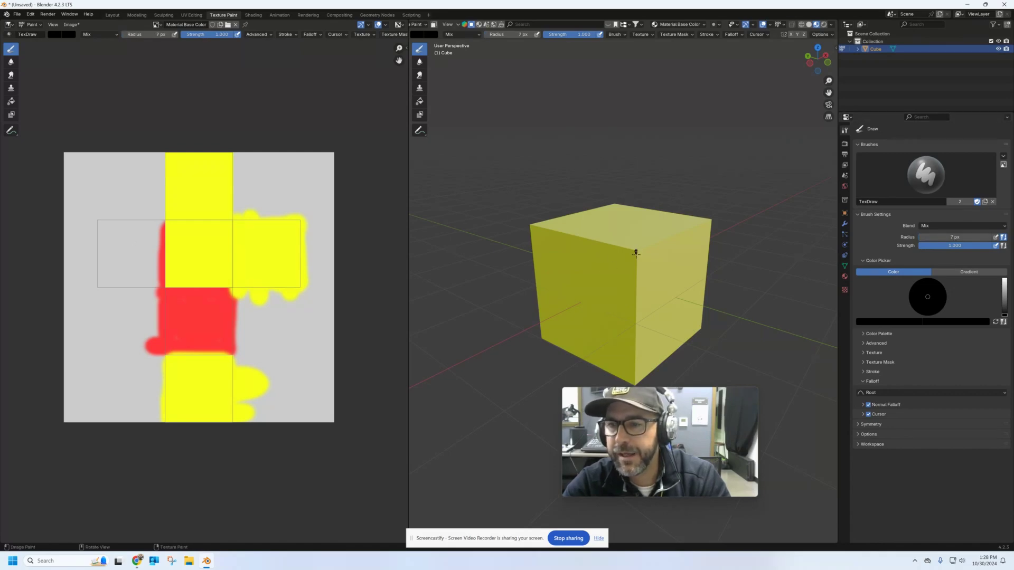
Step: Paint thin black lines along the cube's vertical corner edge and its upper edges in the 3D view
left_click_drag(636, 270, 636, 349)
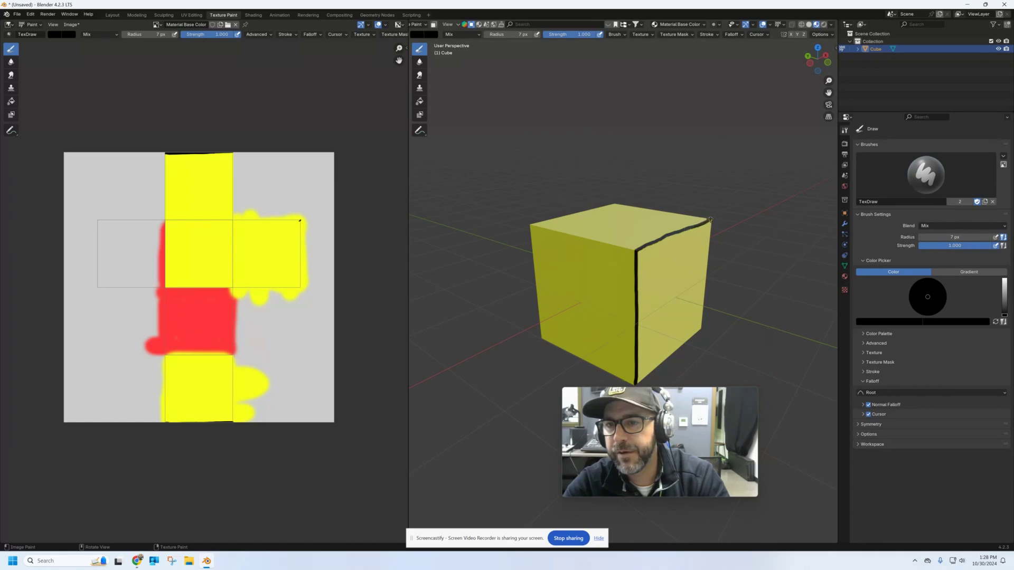
middle_click_drag(725, 245, 623, 280)
middle_click_drag(701, 230, 640, 227)
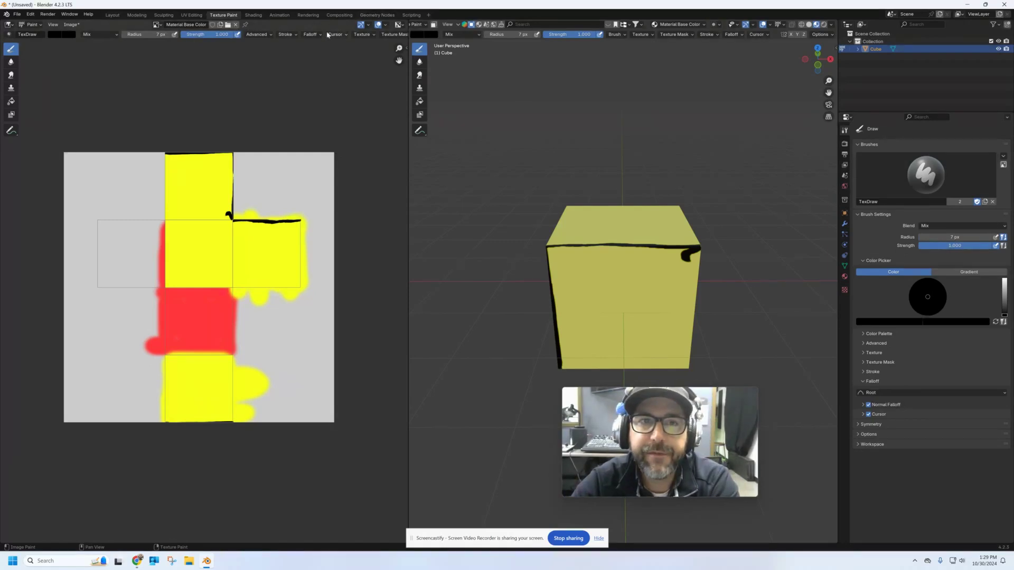
Step: Enable Stabilize Stroke and paint a long looping black line across the UV faces, checking it on the cube
left_click(293, 35)
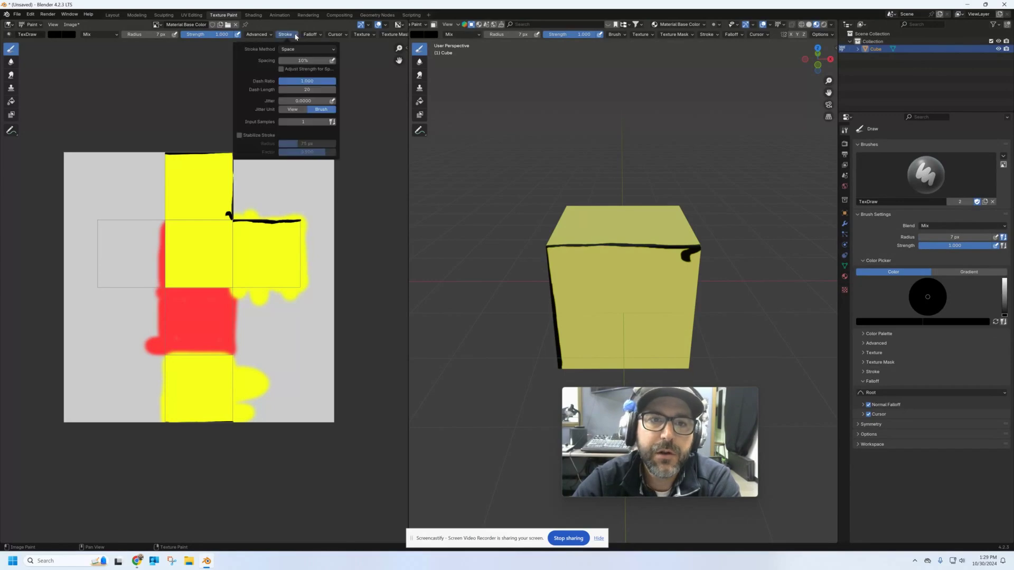
left_click(239, 136)
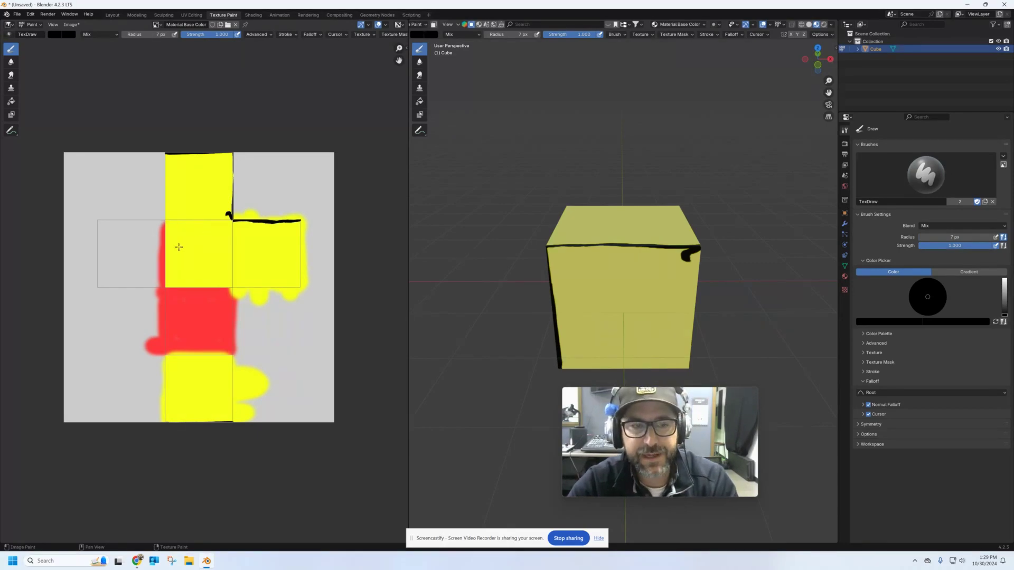
mouse_move(177, 230)
left_mouse_down()
mouse_move(196, 257)
mouse_move(263, 244)
mouse_move(282, 270)
mouse_move(272, 281)
mouse_move(181, 294)
mouse_move(173, 324)
mouse_move(215, 362)
mouse_move(216, 382)
mouse_move(185, 418)
mouse_move(222, 434)
mouse_move(236, 405)
mouse_move(236, 346)
mouse_move(173, 252)
mouse_move(224, 208)
mouse_move(223, 172)
mouse_move(206, 162)
mouse_move(183, 184)
mouse_move(193, 217)
mouse_move(225, 256)
mouse_move(202, 273)
mouse_move(134, 239)
mouse_move(116, 261)
mouse_move(173, 271)
left_mouse_up()
mouse_move(612, 280)
middle_mouse_down()
mouse_move(597, 251)
mouse_move(678, 255)
mouse_move(527, 187)
middle_mouse_up()
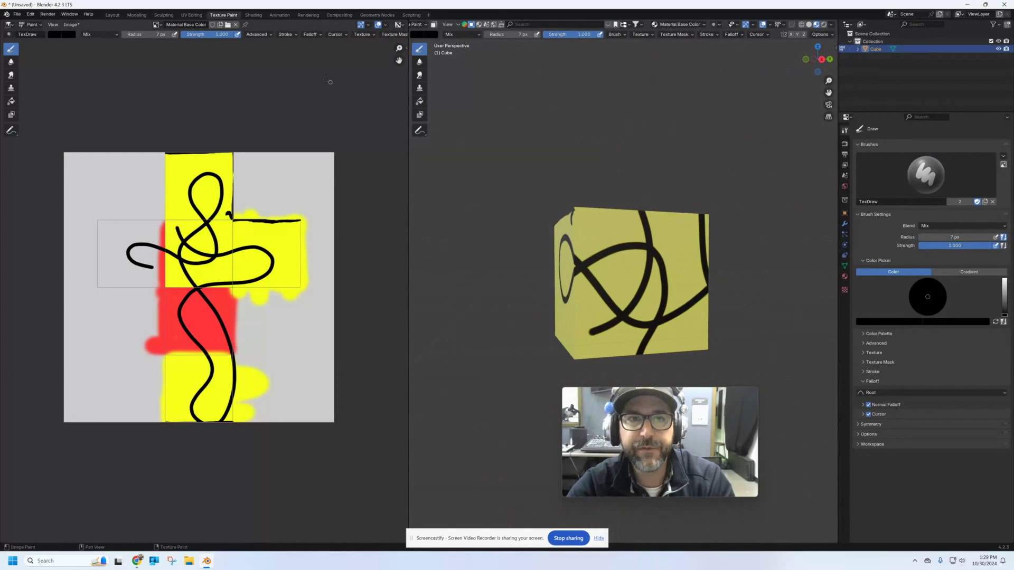
Step: Turn off Stabilize Stroke for the brush and view the cube's painted faces from another angle
left_click(293, 37)
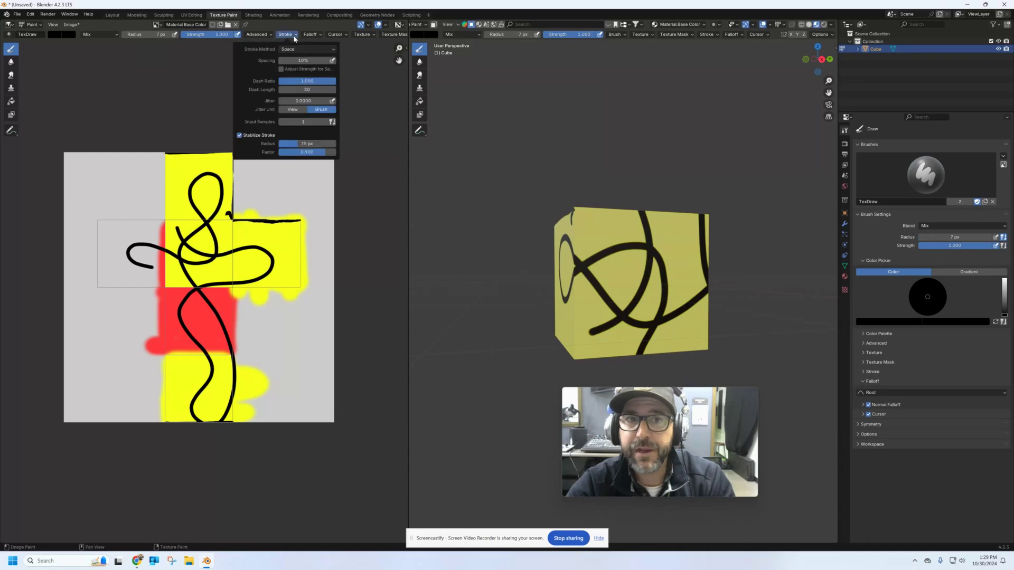
left_click(239, 136)
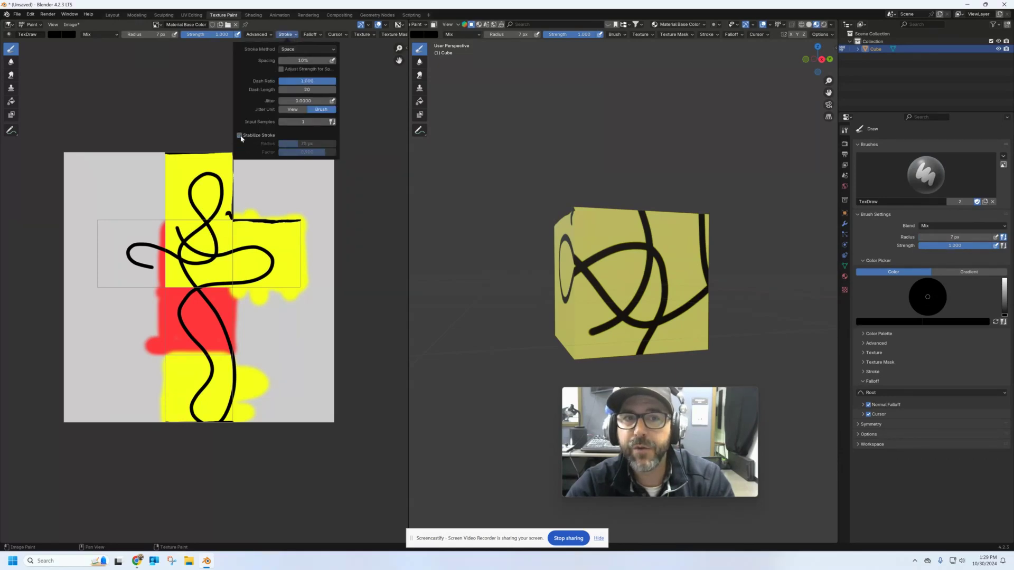
mouse_move(579, 300)
middle_mouse_down()
mouse_move(657, 280)
mouse_move(672, 311)
middle_mouse_up()
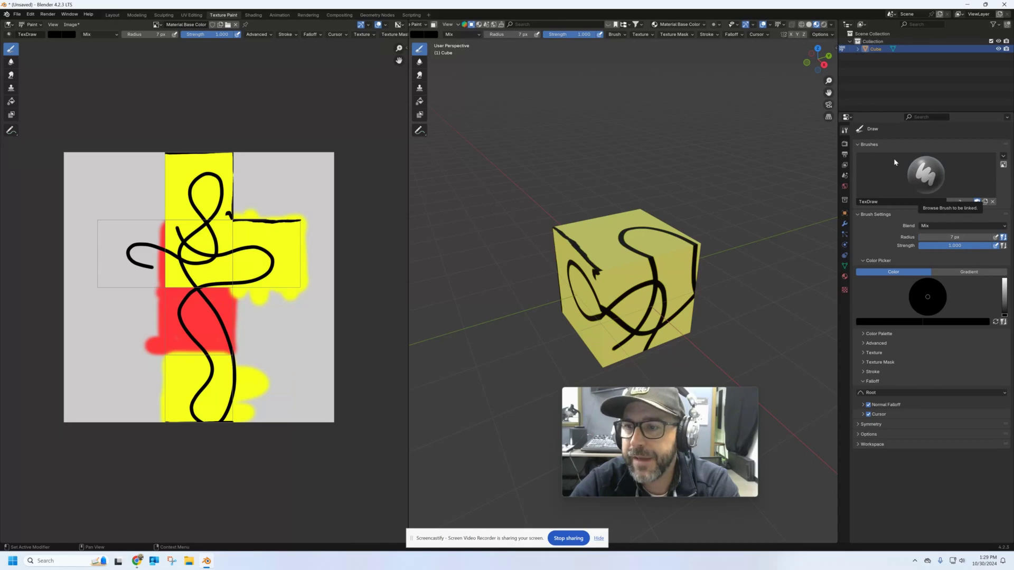
Step: Add a new texture to the brush and set its type to Wood
left_click(864, 352)
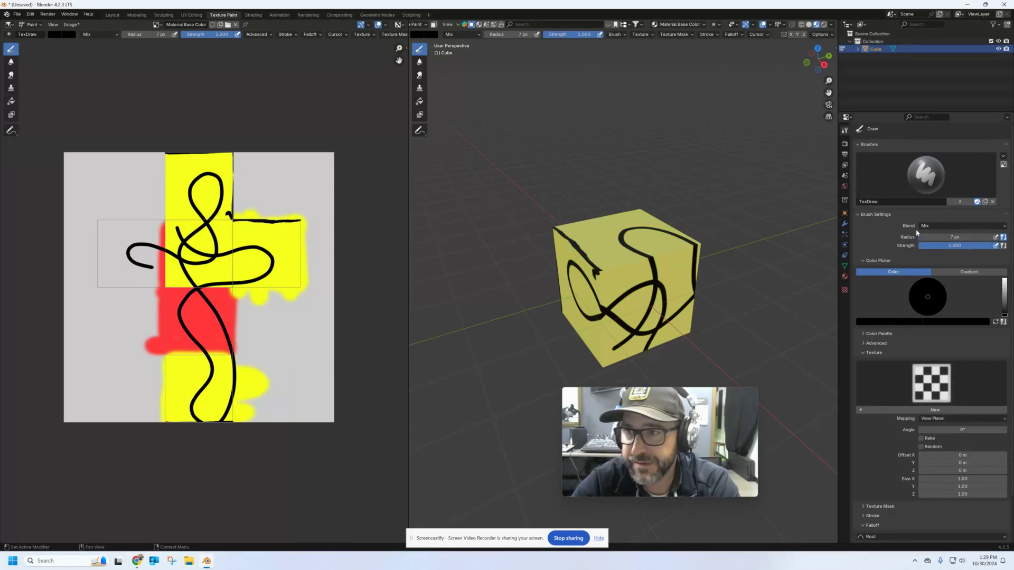
left_click(934, 409)
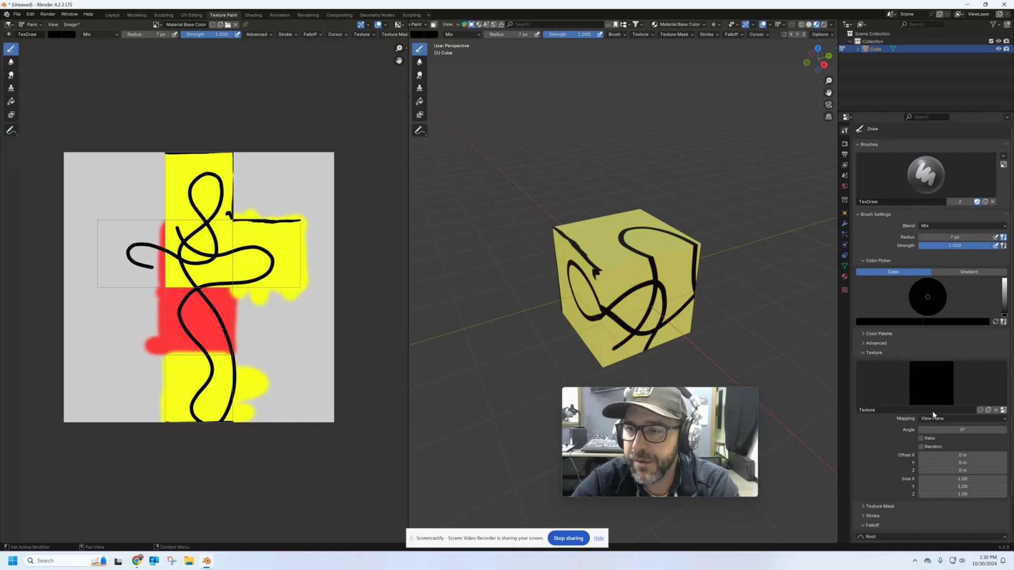
left_click(1003, 409)
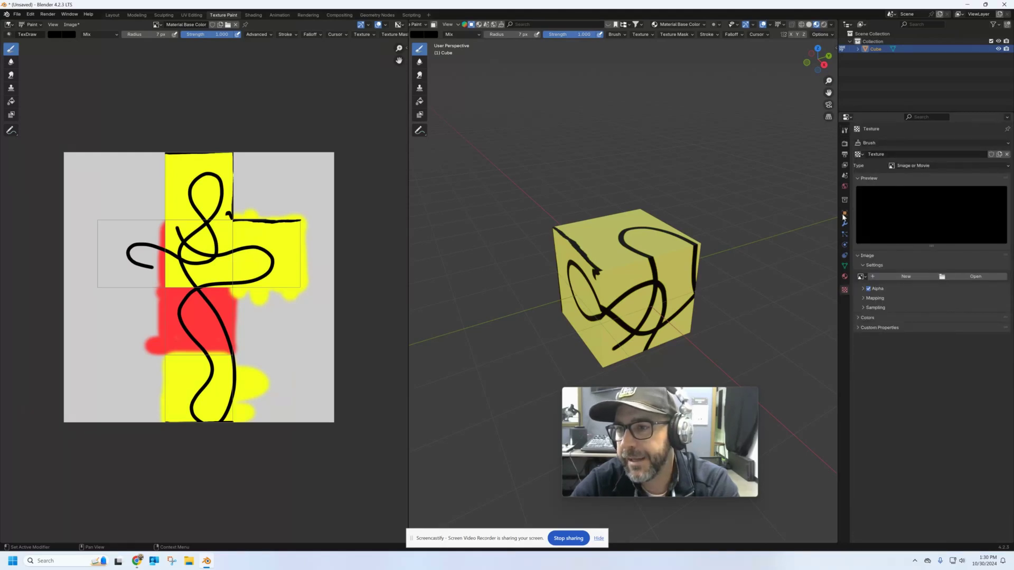
left_click(926, 168)
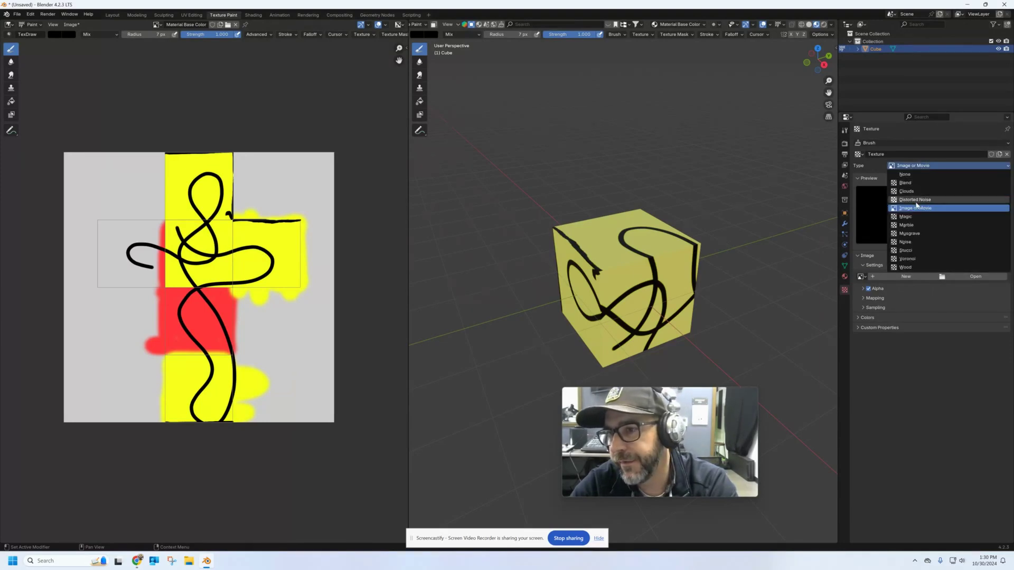
left_click(912, 268)
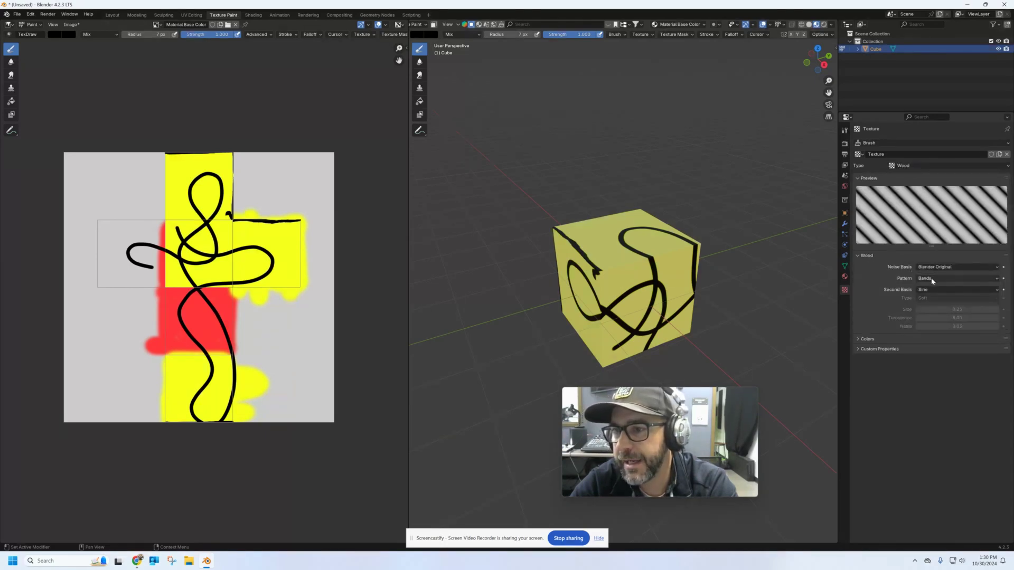
Step: Try the wood patterns and choose Ring Noise, setting the size to 0.59 and increasing the turbulence
left_click(936, 280)
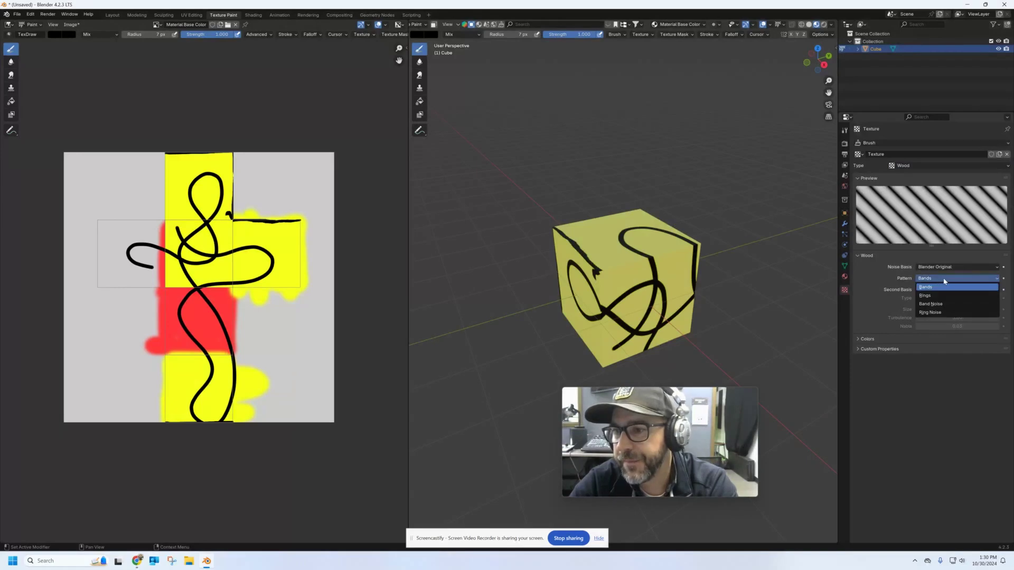
left_click(934, 295)
left_click(934, 280)
left_click(935, 307)
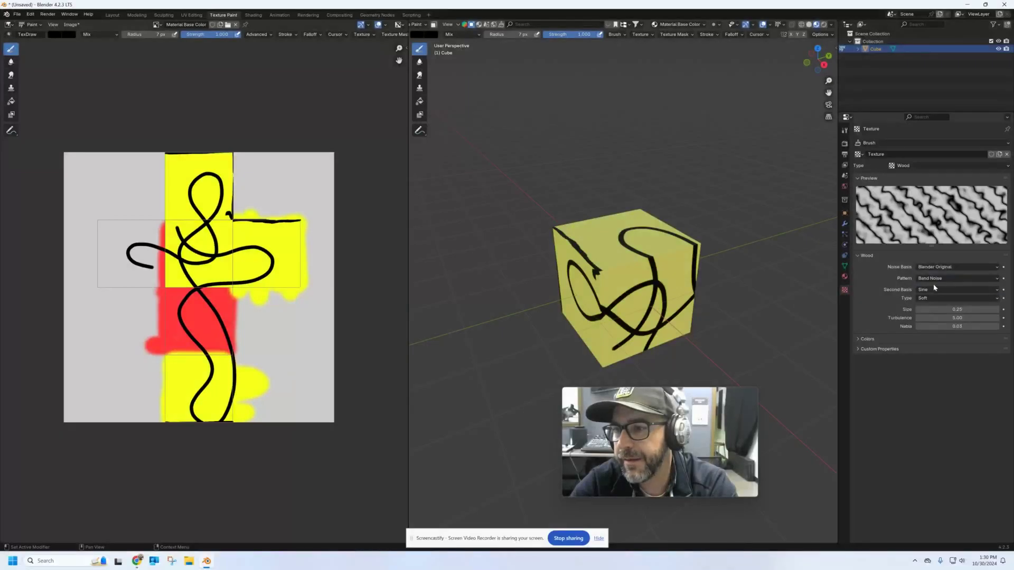
left_click(934, 279)
left_click(935, 310)
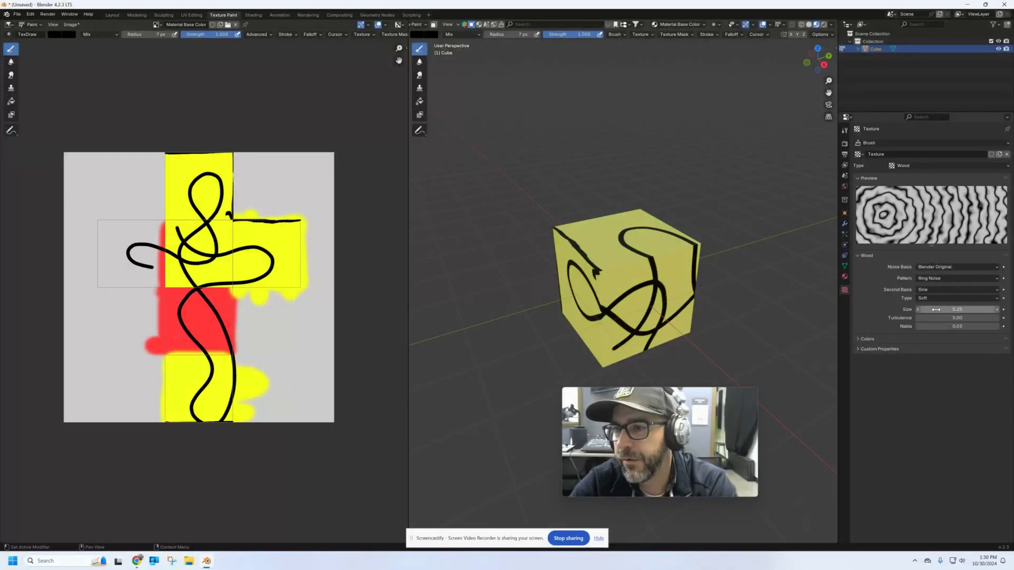
left_click_drag(932, 309, 156, 308)
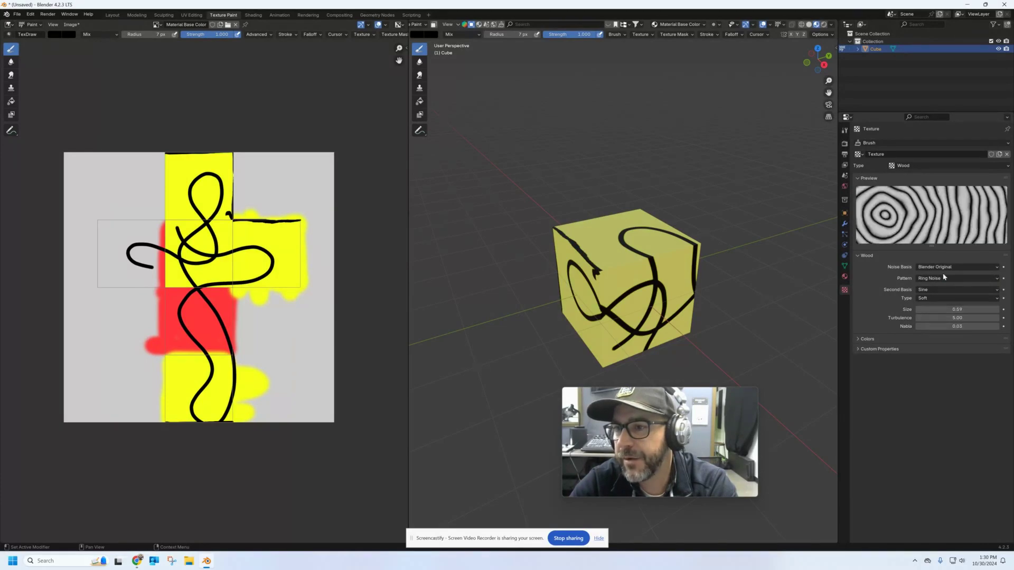
left_click_drag(943, 317, 182, 317)
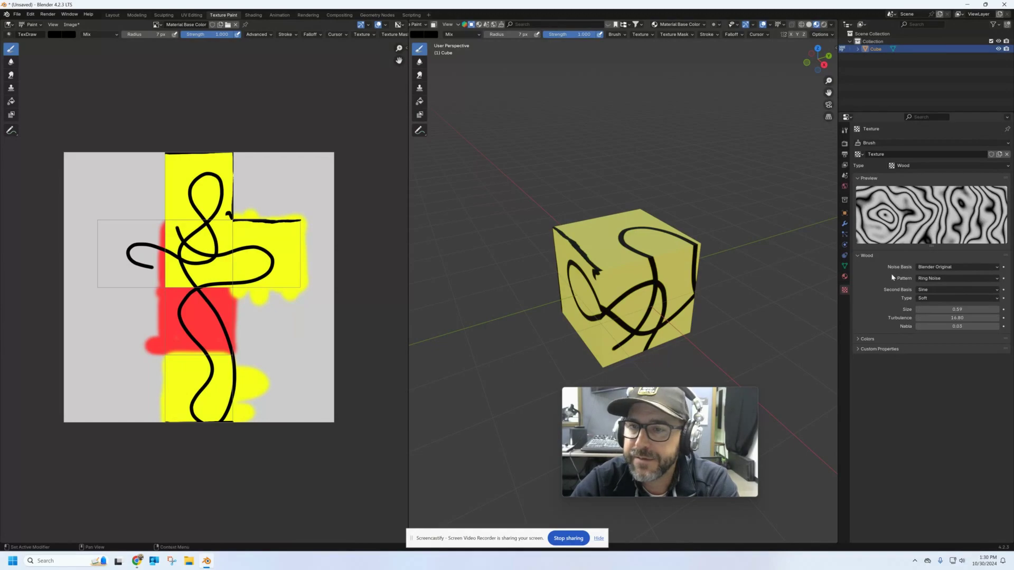
Step: Set the brush radius to 150 px, and test and undo black textured strokes on the cube
left_click(521, 35)
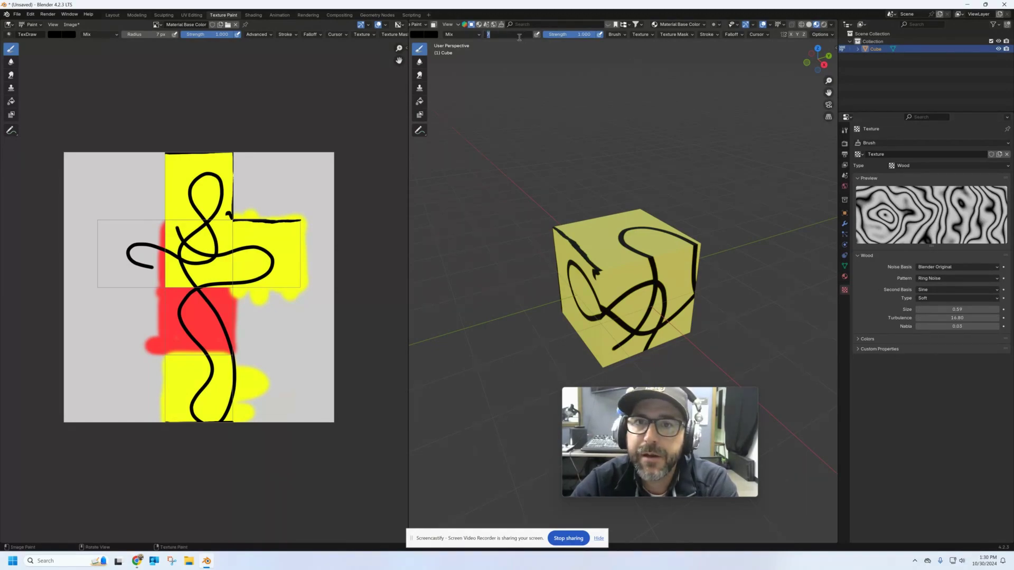
type("150")
key("Return")
mouse_move(634, 222)
left_mouse_down()
mouse_move(591, 243)
mouse_move(661, 258)
mouse_move(607, 296)
left_mouse_up()
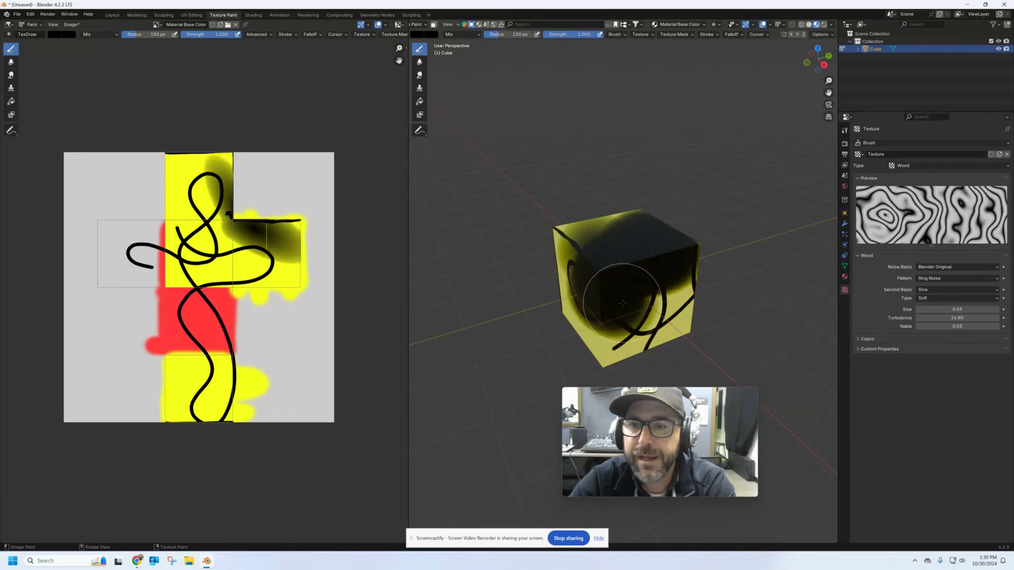
key("ctrl+z")
key("ctrl+z")
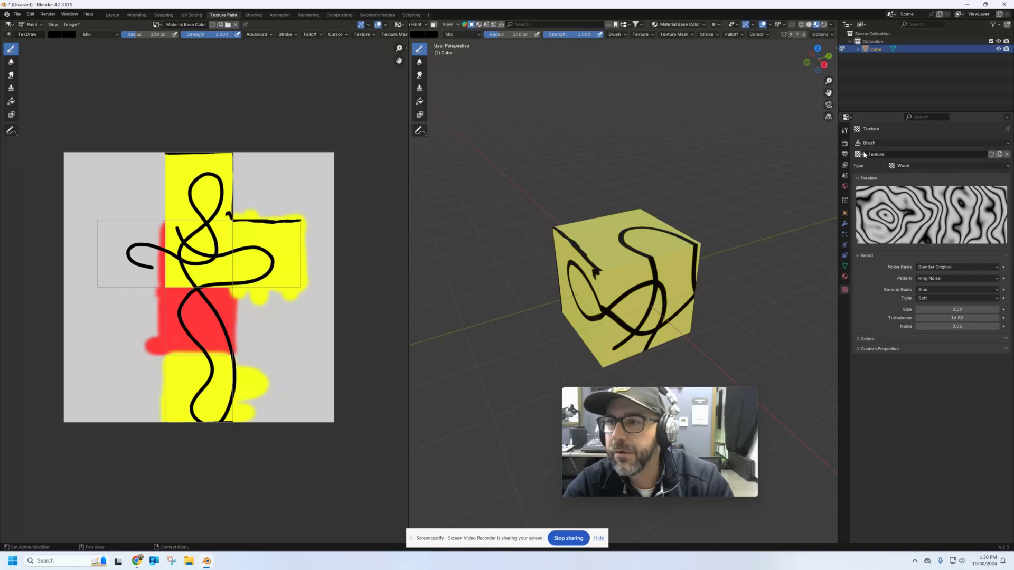
Step: Return to the brush settings and change the brush color from black to a medium brown
left_click(845, 279)
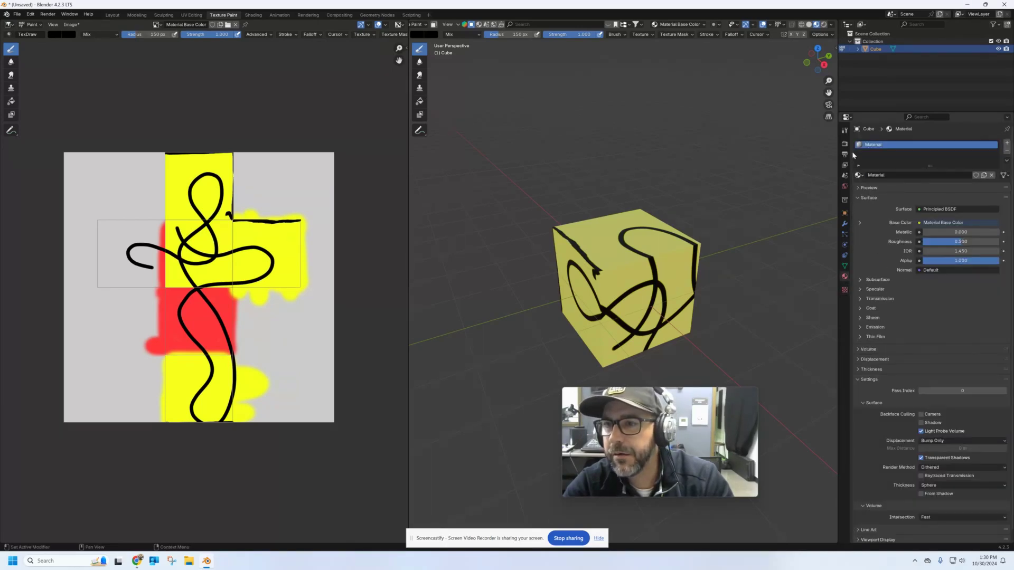
left_click(846, 131)
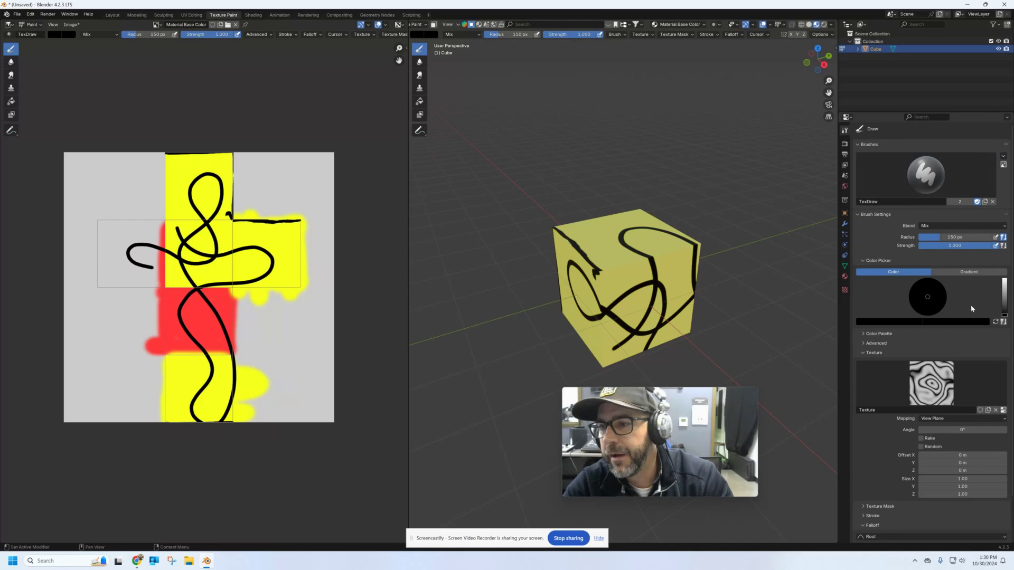
left_click_drag(1005, 315, 1004, 297)
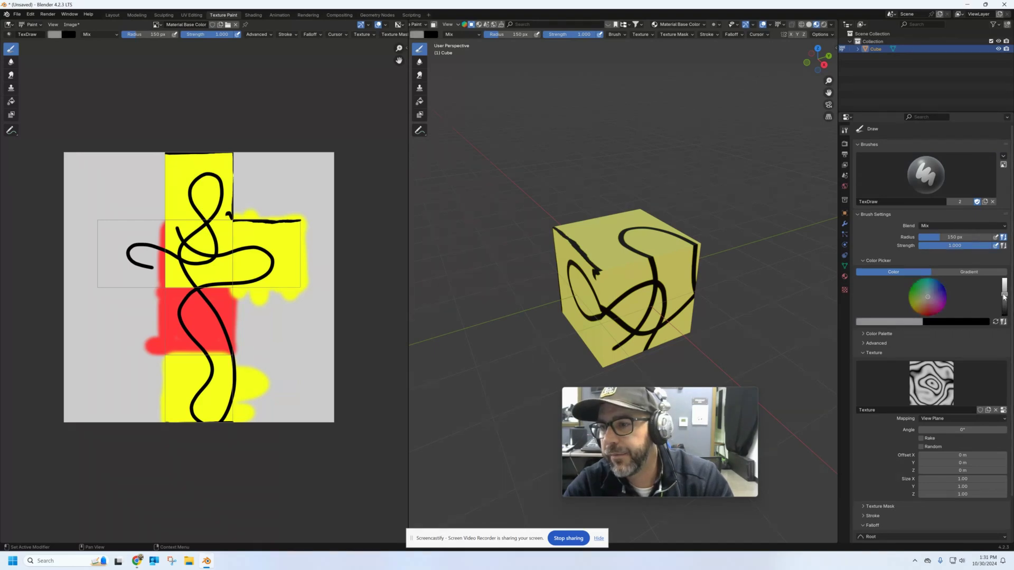
left_click(924, 298)
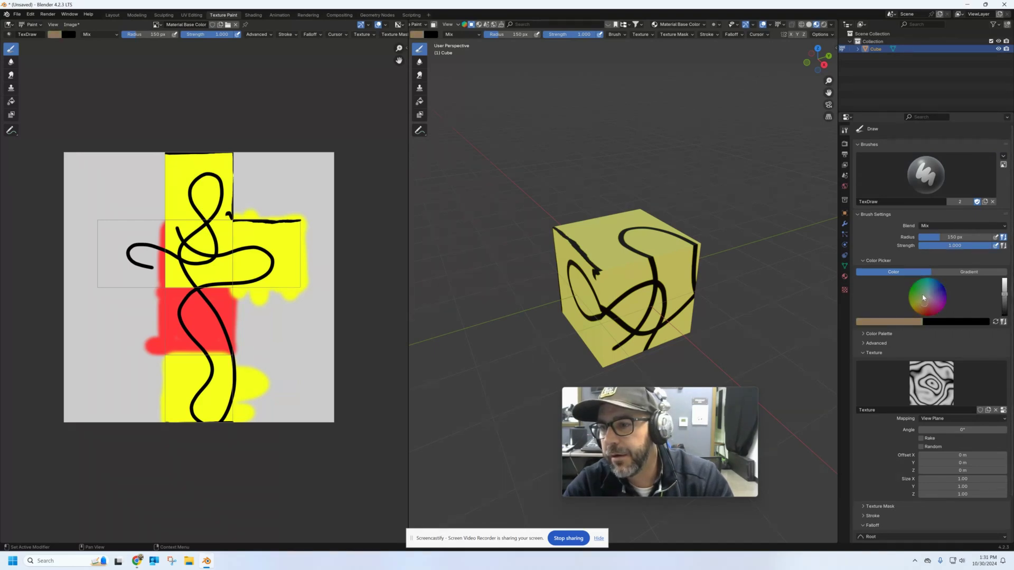
Step: Try painting the brown wood texture over several cube faces from different angles, and undo the strokes
left_click(614, 247)
middle_click_drag(658, 287, 612, 260)
mouse_move(612, 261)
left_mouse_down()
mouse_move(575, 267)
mouse_move(631, 306)
mouse_move(608, 320)
mouse_move(673, 272)
mouse_move(628, 240)
mouse_move(572, 264)
mouse_move(631, 317)
mouse_move(621, 305)
mouse_move(660, 295)
left_mouse_up()
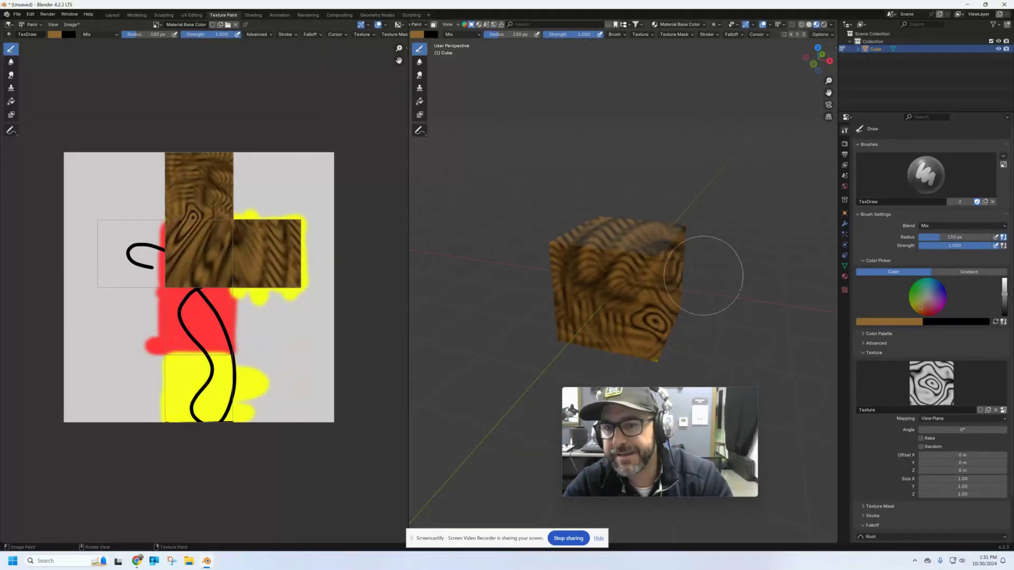
key("ctrl+z")
key("ctrl+z")
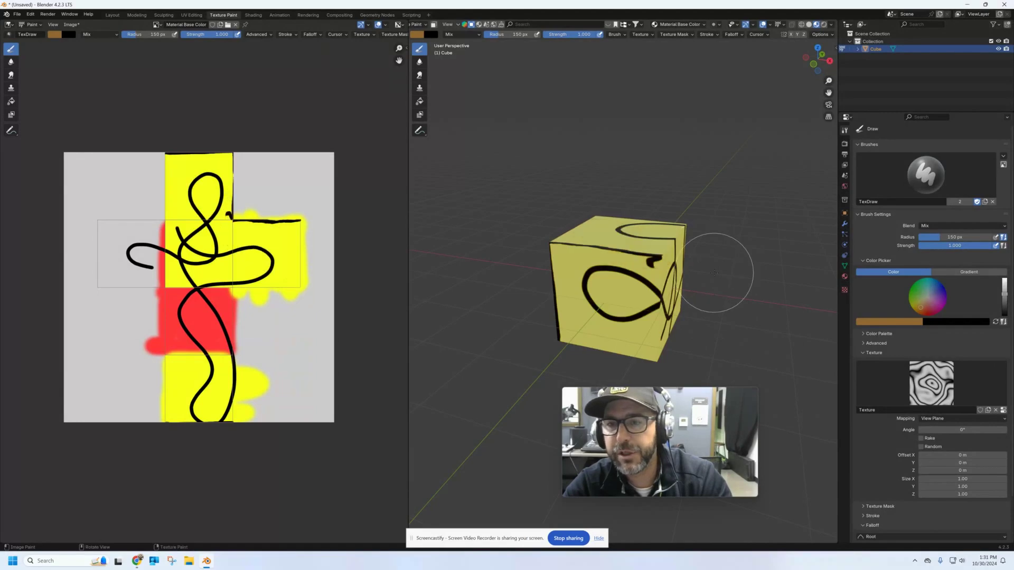
Step: Paint the brown wood texture over one full side face of the cube in the 3D view
middle_click_drag(710, 272, 719, 267)
mouse_move(594, 259)
left_mouse_down()
mouse_move(581, 249)
mouse_move(667, 247)
mouse_move(656, 248)
mouse_move(644, 293)
mouse_move(576, 300)
mouse_move(578, 324)
mouse_move(644, 334)
mouse_move(692, 317)
left_mouse_up()
mouse_move(691, 317)
middle_mouse_down()
mouse_move(652, 343)
mouse_move(735, 341)
middle_mouse_up()
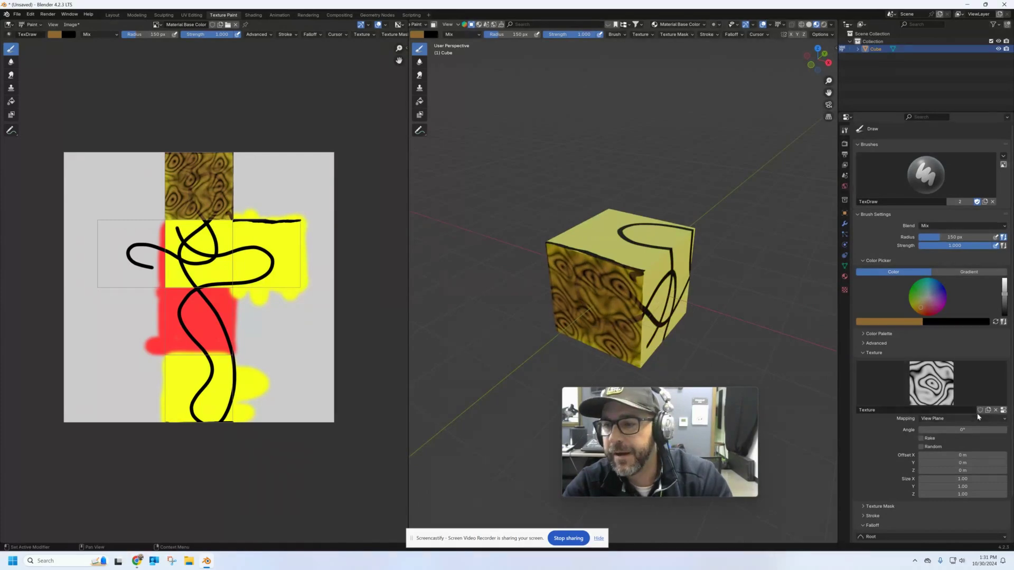
Step: Set the wood texture's size to 0.37 and paint it across the cube's side and upper faces
left_click(845, 290)
left_click_drag(957, 310, 191, 311)
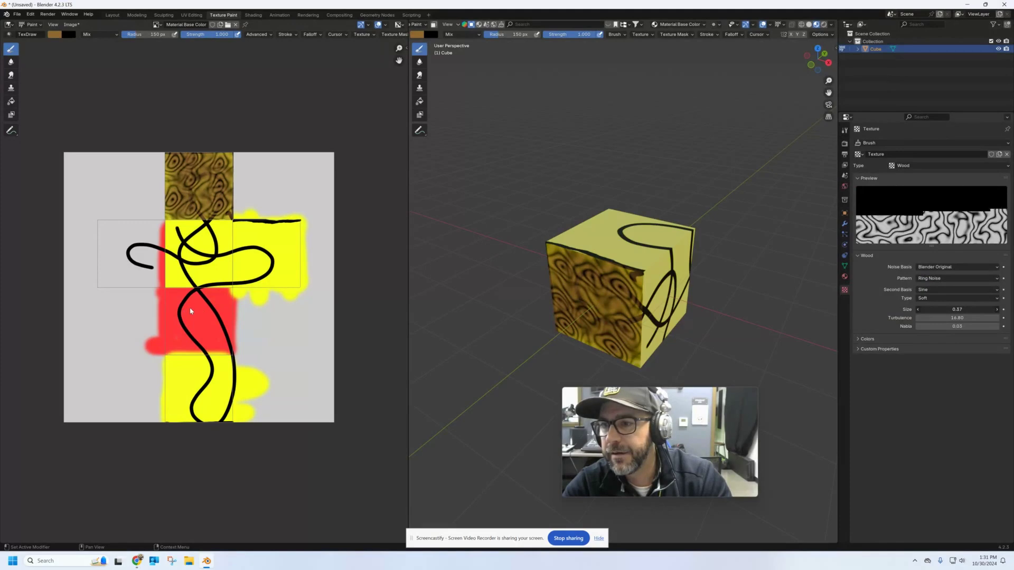
mouse_move(650, 248)
left_mouse_down()
mouse_move(618, 238)
mouse_move(607, 259)
mouse_move(624, 323)
left_mouse_up()
mouse_move(625, 324)
middle_mouse_down()
mouse_move(735, 342)
mouse_move(767, 325)
middle_mouse_up()
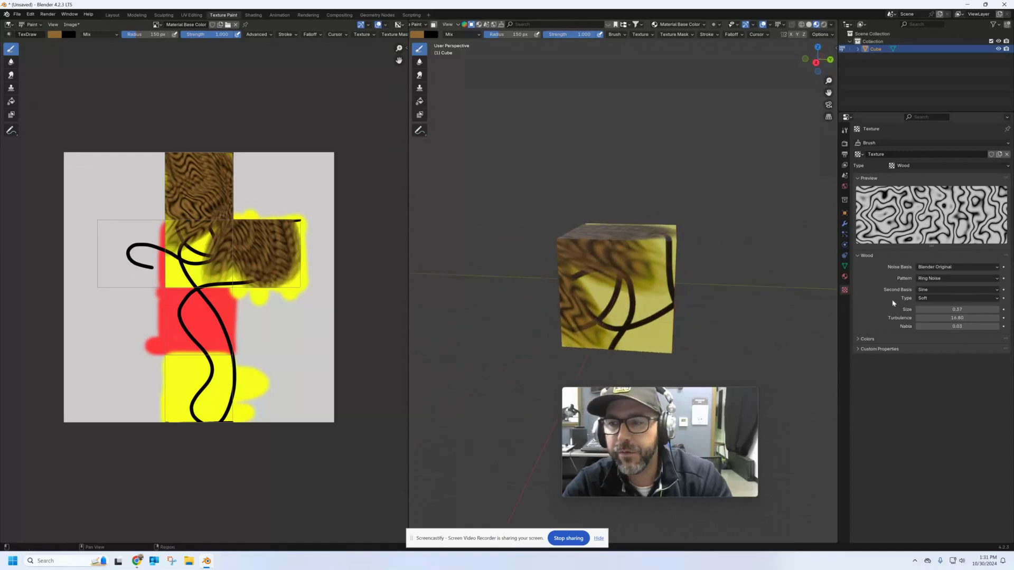
Step: Change the brush texture type to Musgrave and paint it in brown across the cube's faces in the 3D view
left_click(906, 166)
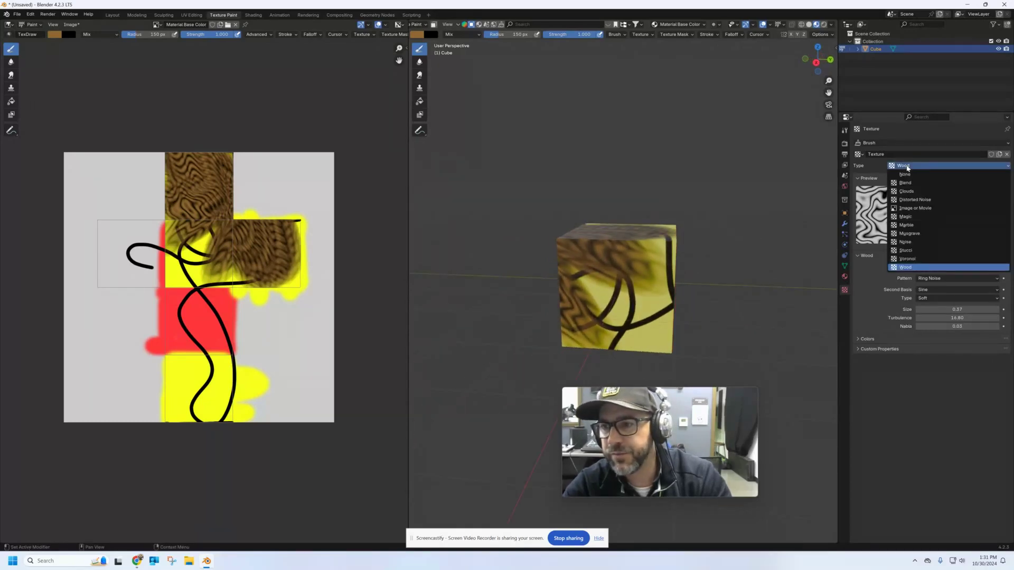
left_click(909, 234)
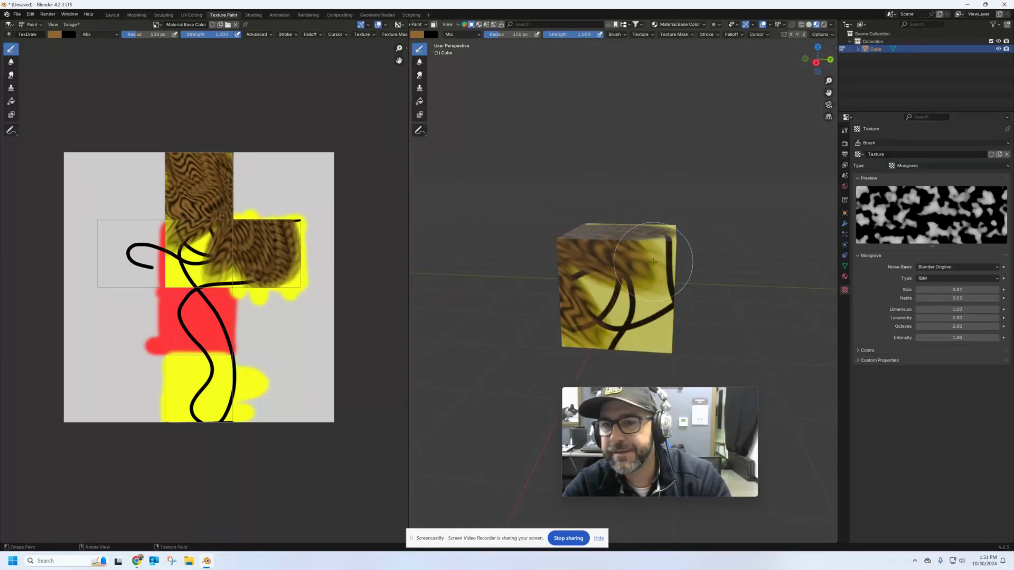
mouse_move(614, 275)
left_mouse_down()
mouse_move(630, 301)
mouse_move(608, 325)
mouse_move(613, 284)
mouse_move(577, 261)
mouse_move(649, 242)
mouse_move(670, 331)
mouse_move(651, 342)
mouse_move(563, 341)
left_mouse_up()
mouse_move(562, 340)
middle_mouse_down()
mouse_move(680, 331)
mouse_move(675, 296)
middle_mouse_up()
mouse_move(676, 296)
left_mouse_down()
mouse_move(668, 264)
mouse_move(655, 333)
mouse_move(638, 321)
mouse_move(665, 259)
left_mouse_up()
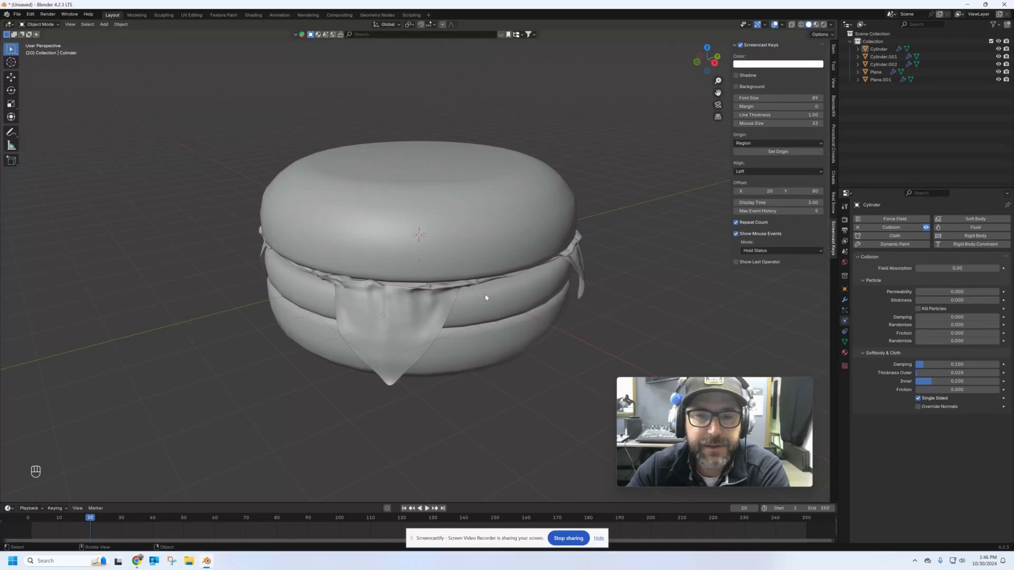
Step: Examine the top bun and cheese slice meshes of the burger in Edit Mode from several angles
middle_click_drag(485, 297, 507, 294)
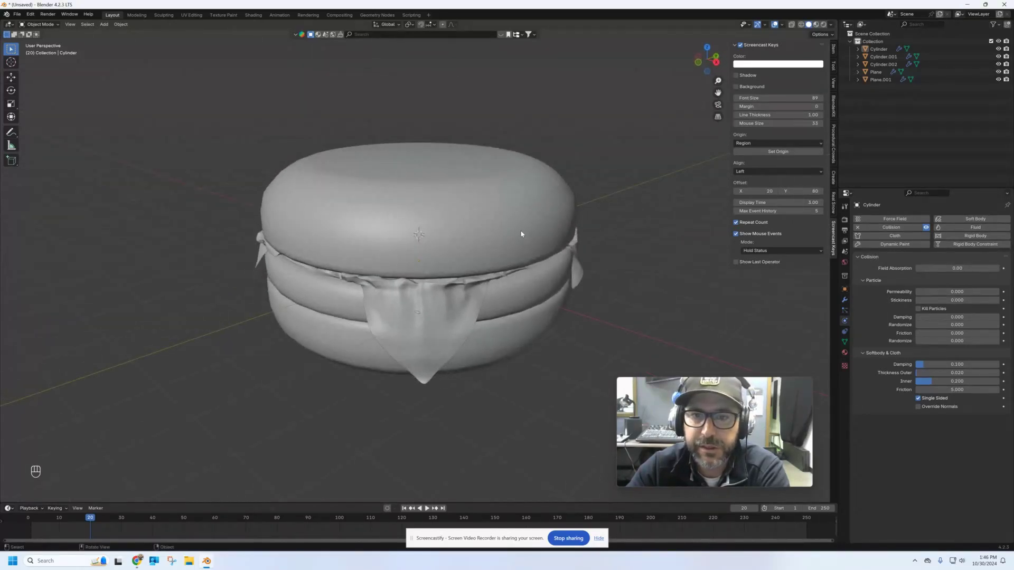
left_click(496, 231)
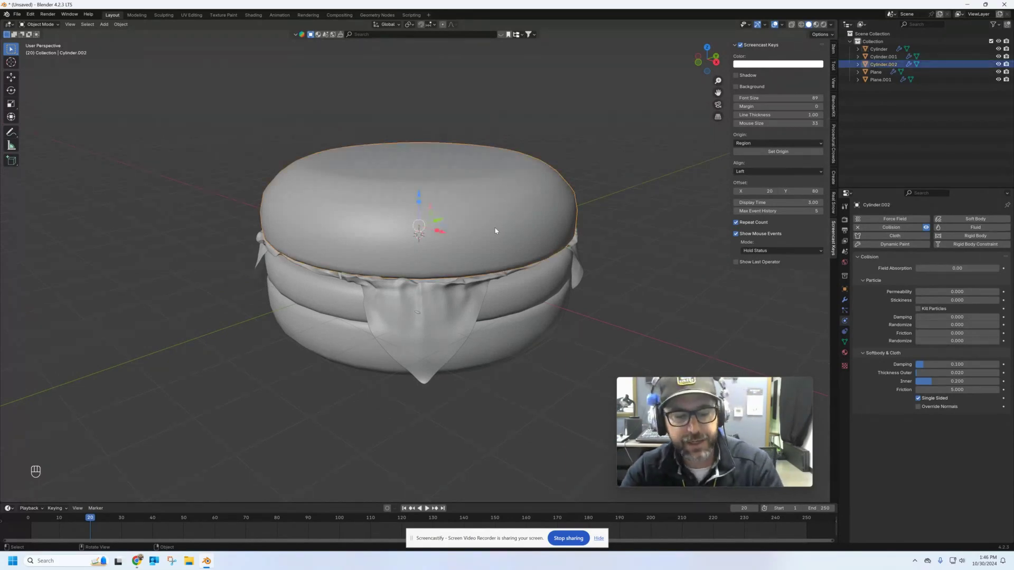
key("Tab")
middle_click_drag(495, 231, 505, 212)
mouse_move(504, 267)
middle_mouse_down()
mouse_move(530, 247)
mouse_move(478, 236)
mouse_move(518, 269)
middle_mouse_up()
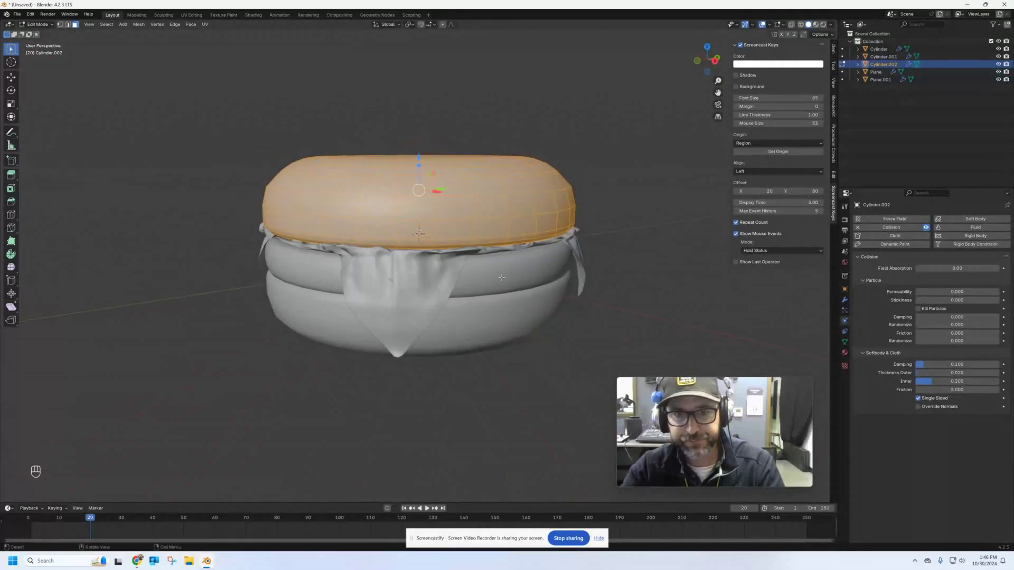
key("Tab")
left_click(420, 288)
key("Tab")
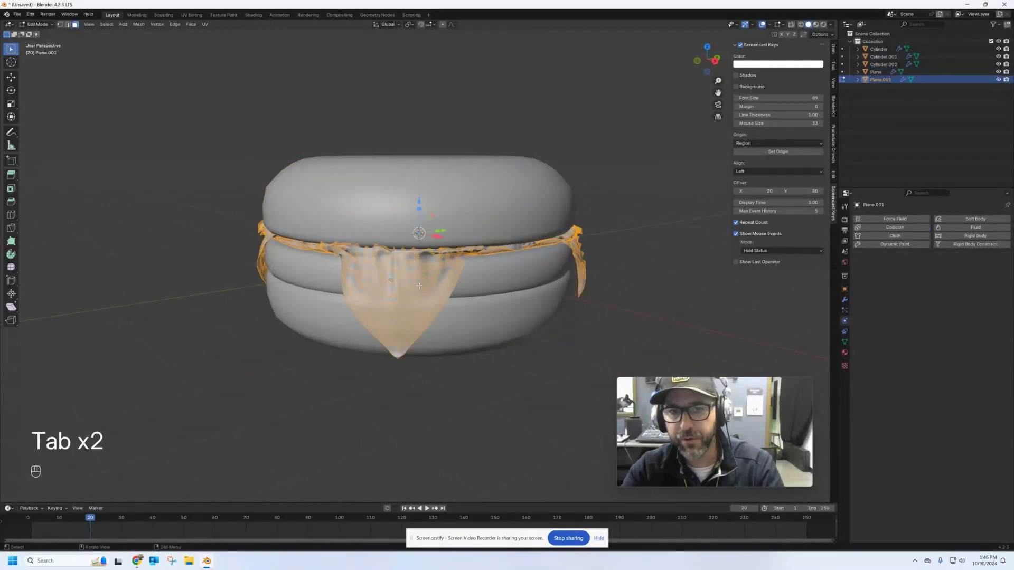
middle_click_drag(452, 276, 518, 239)
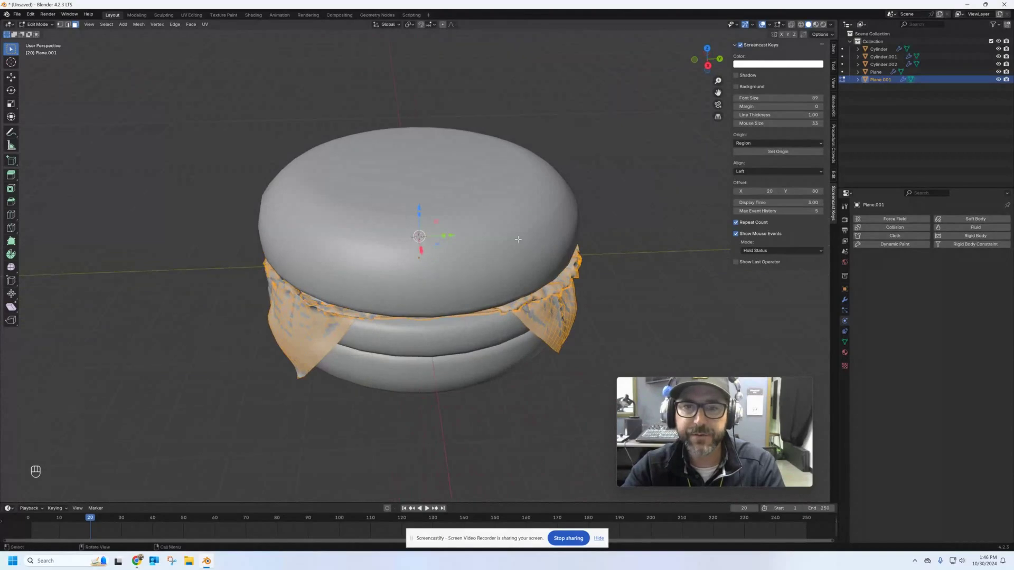
middle_click_drag(476, 343, 481, 303)
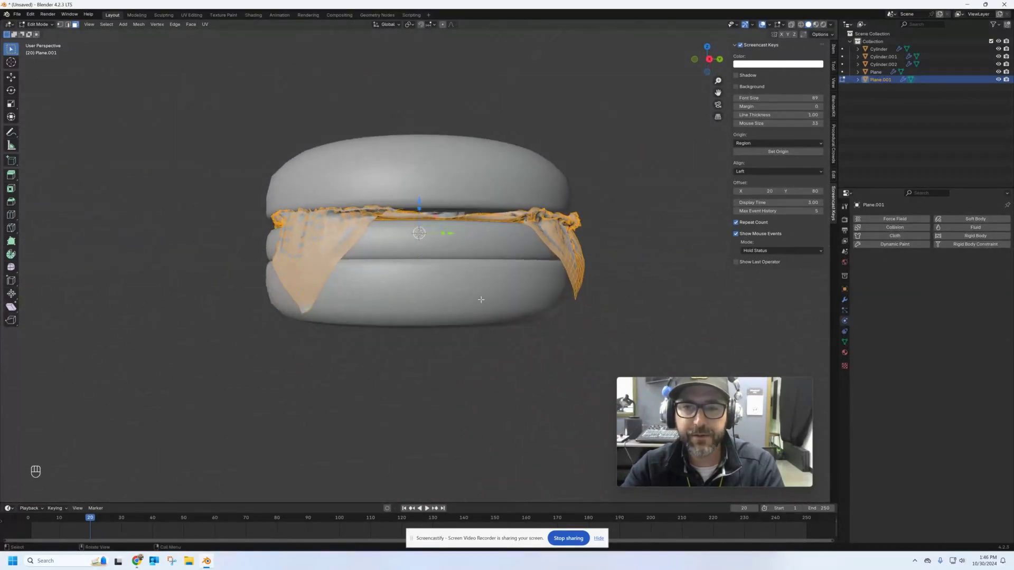
key("Tab")
Step: Select the burger's bottom bun and open it in the Texture Paint workspace
left_click(482, 303)
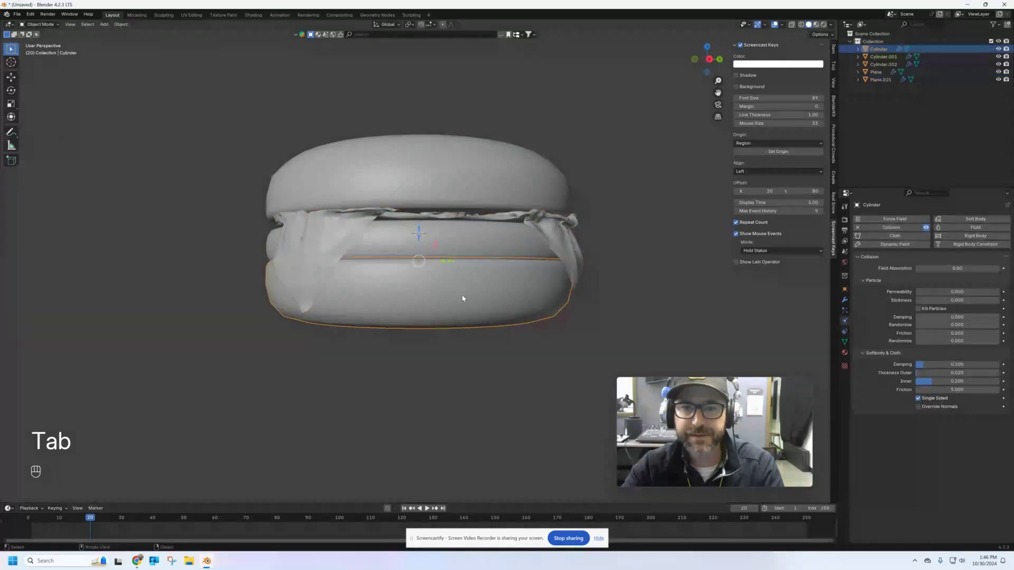
left_click(229, 18)
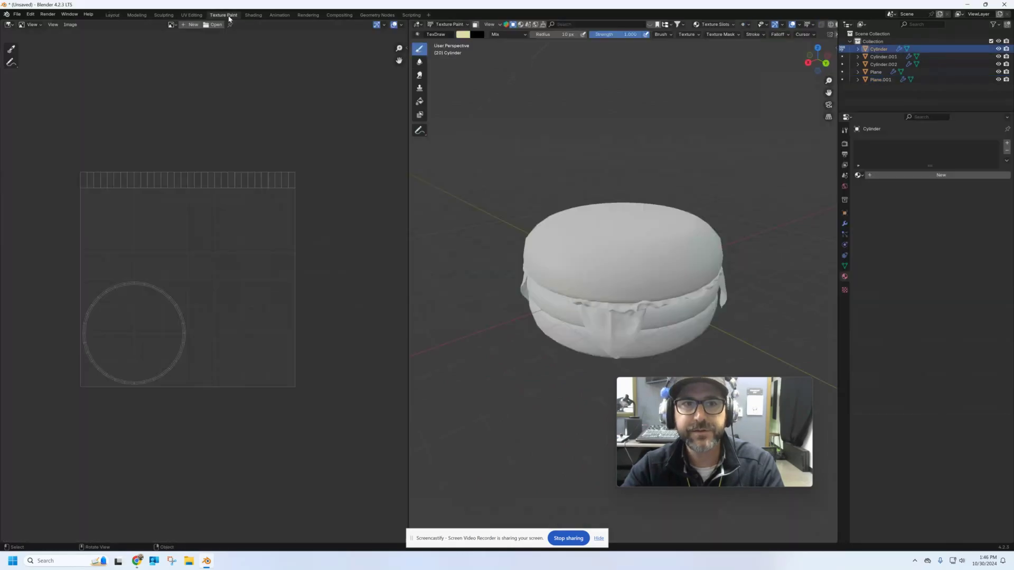
scroll(594, 306, "up", 3)
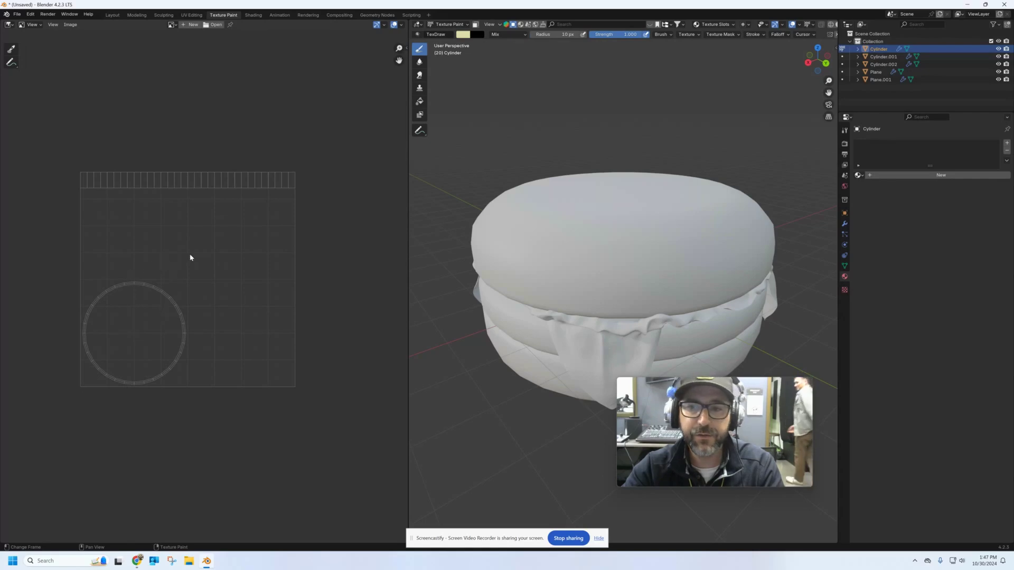
Step: Unwrap all faces of the bottom bun in Edit Mode using Smart UV Project with a 66° angle limit
left_click(448, 25)
left_click(451, 33)
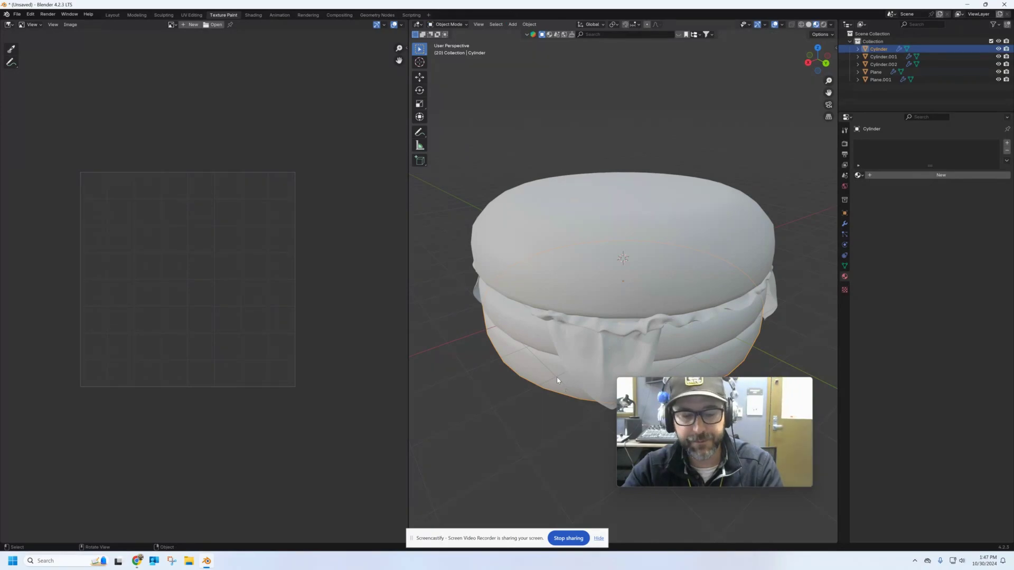
key("Tab")
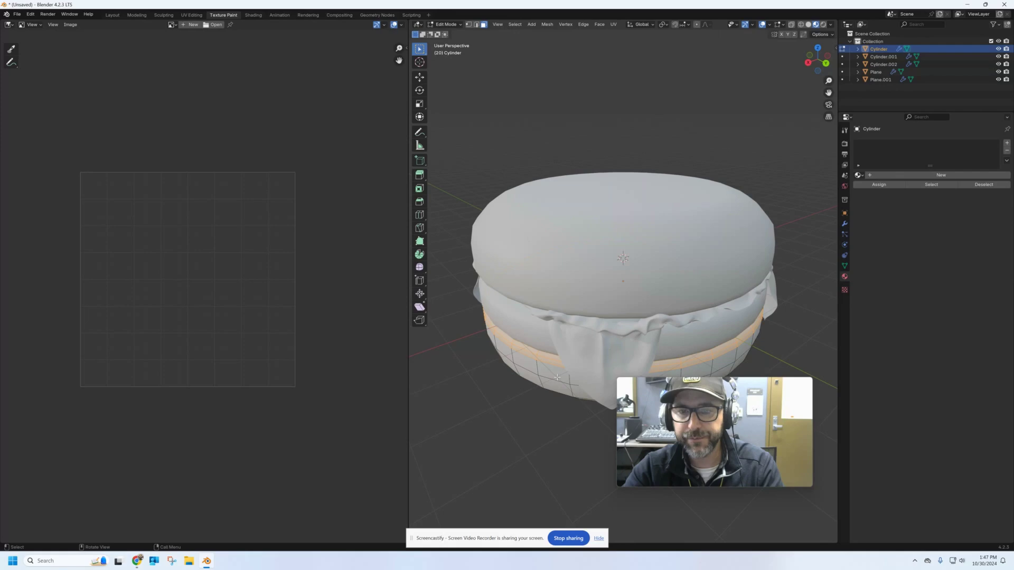
key("a")
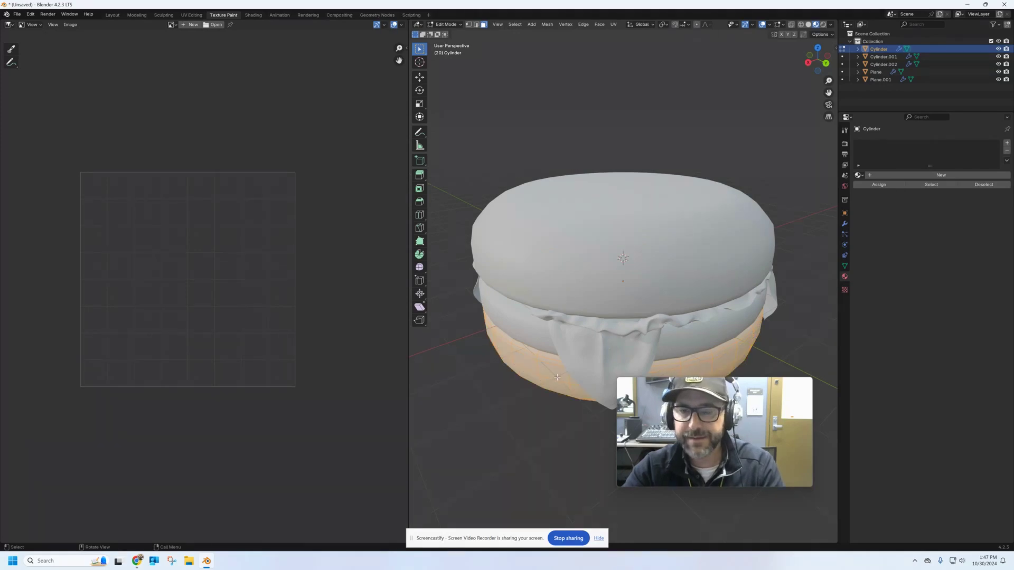
key("u")
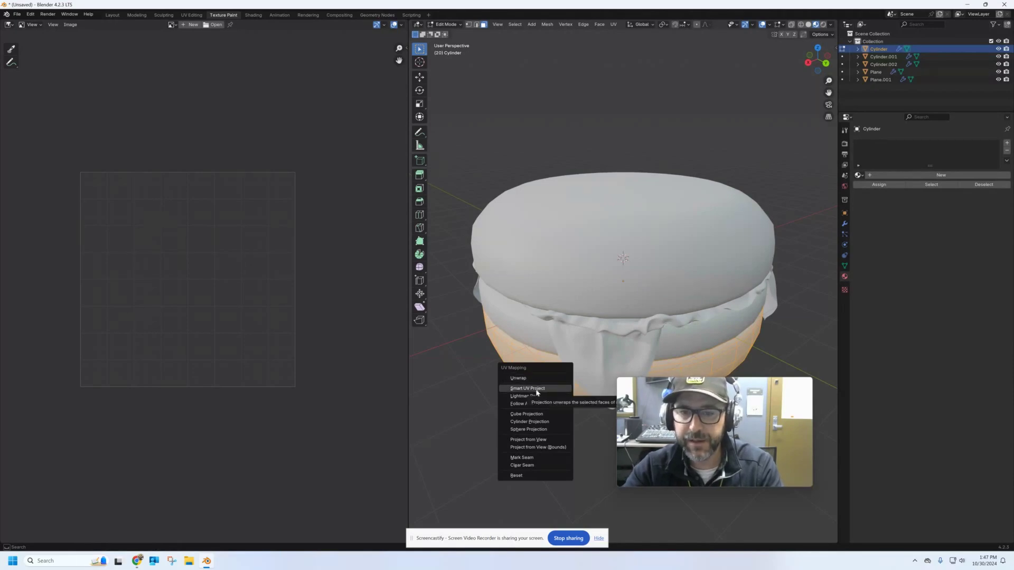
left_click(536, 391)
left_click(532, 462)
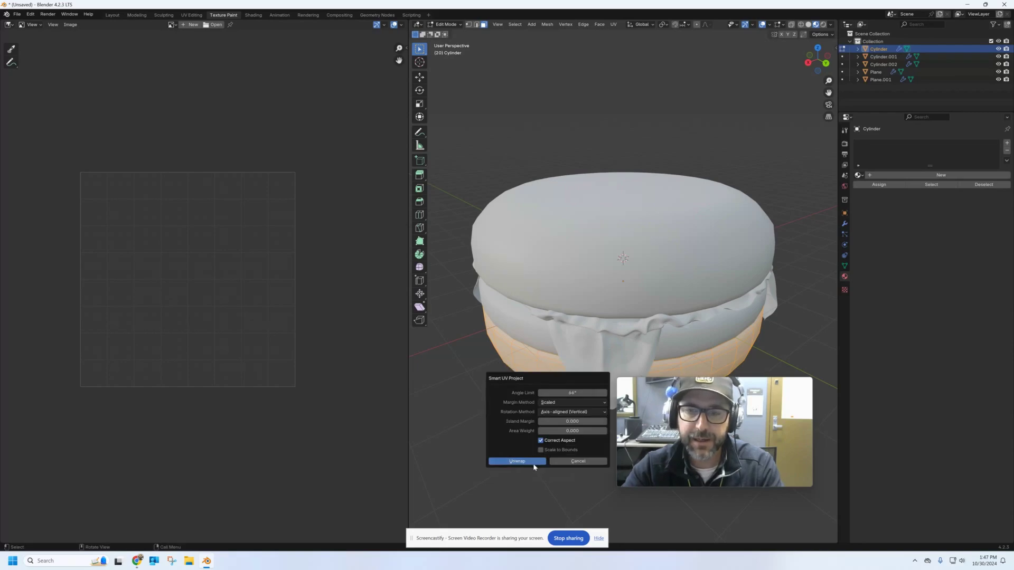
mouse_move(560, 364)
middle_mouse_down()
mouse_move(581, 343)
mouse_move(585, 315)
mouse_move(586, 349)
mouse_move(567, 354)
middle_mouse_up()
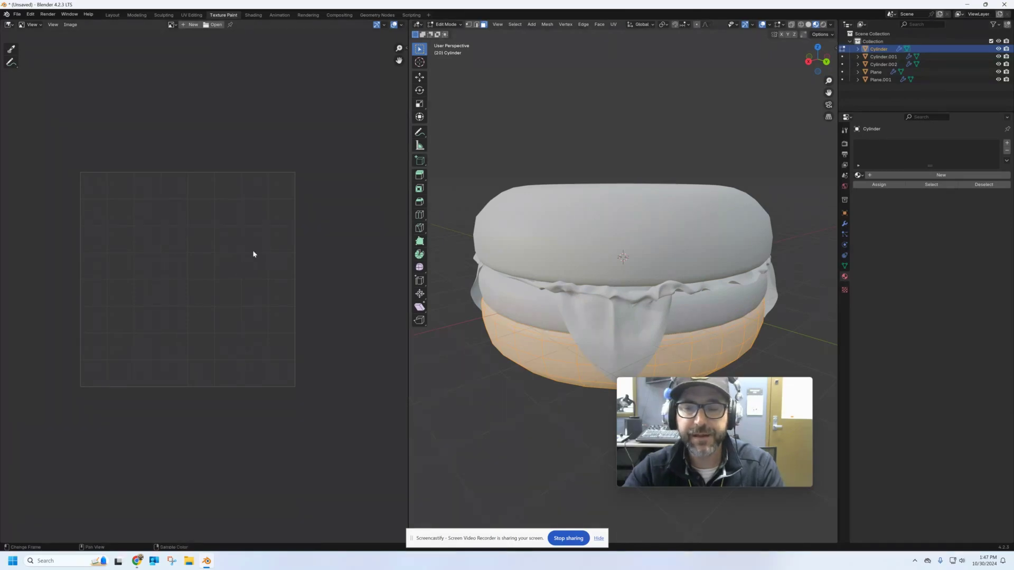
Step: Leave Edit Mode and put the bottom bun into Texture Paint mode
left_click(457, 25)
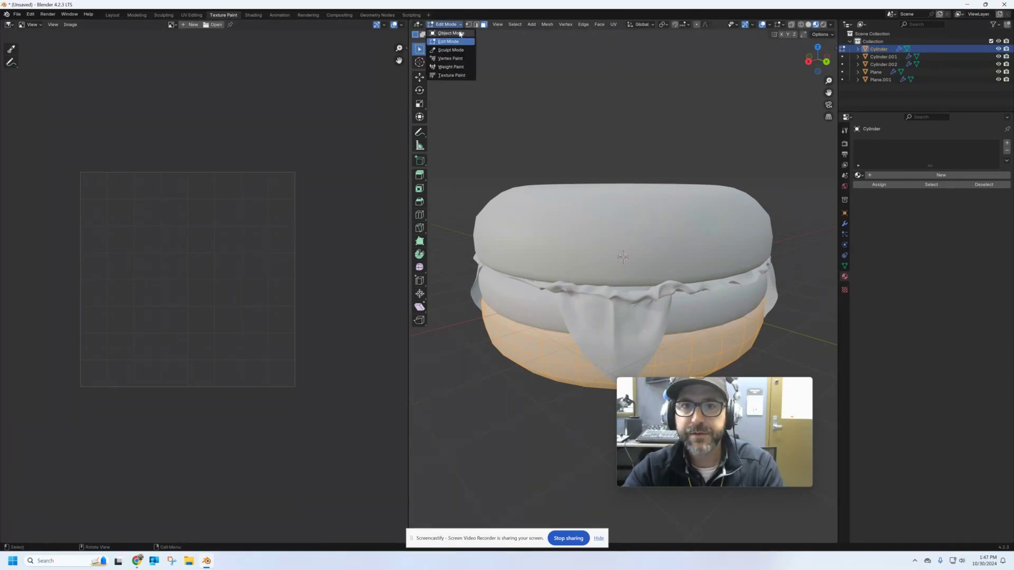
left_click(450, 32)
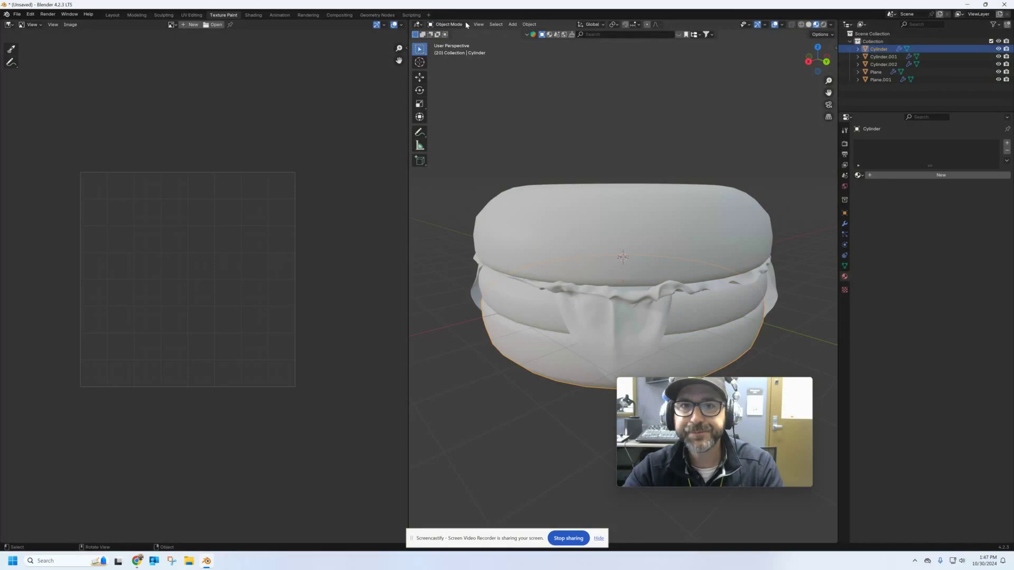
left_click(455, 25)
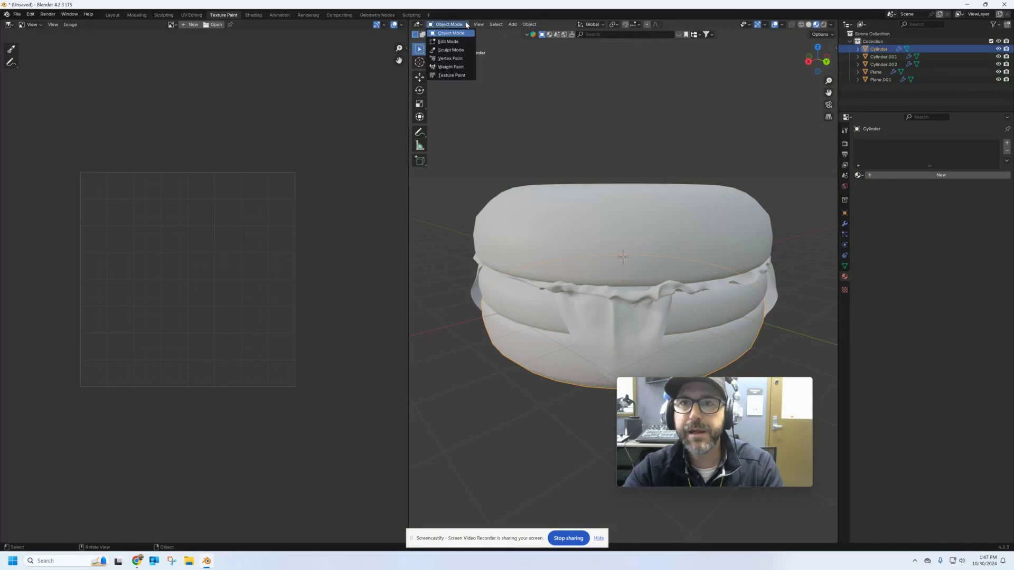
left_click(458, 76)
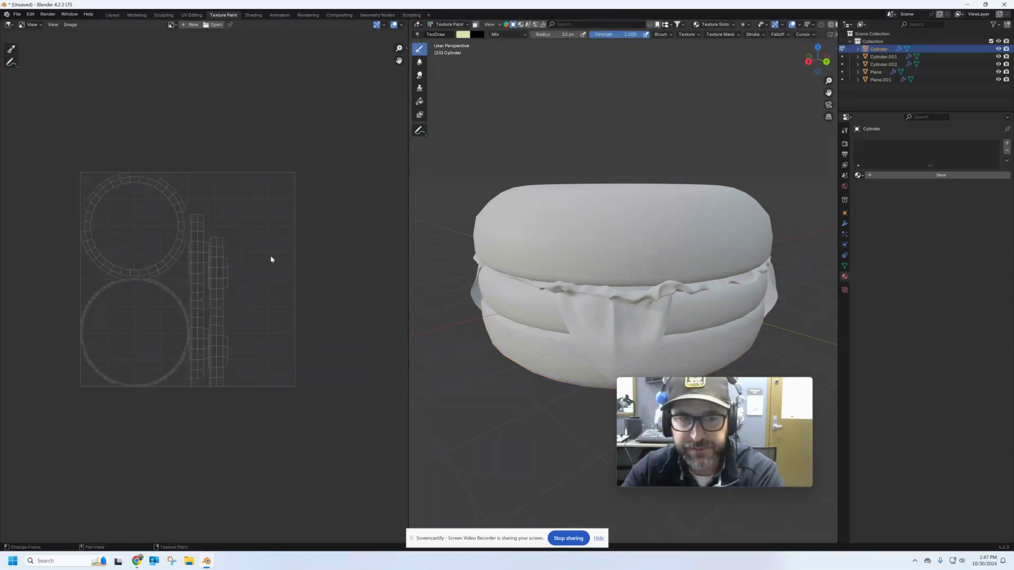
Step: Add a base color paint slot to the bottom bun, colored tan-orange with hue 0.091, saturation 0.575 and value 0.748
left_click(732, 25)
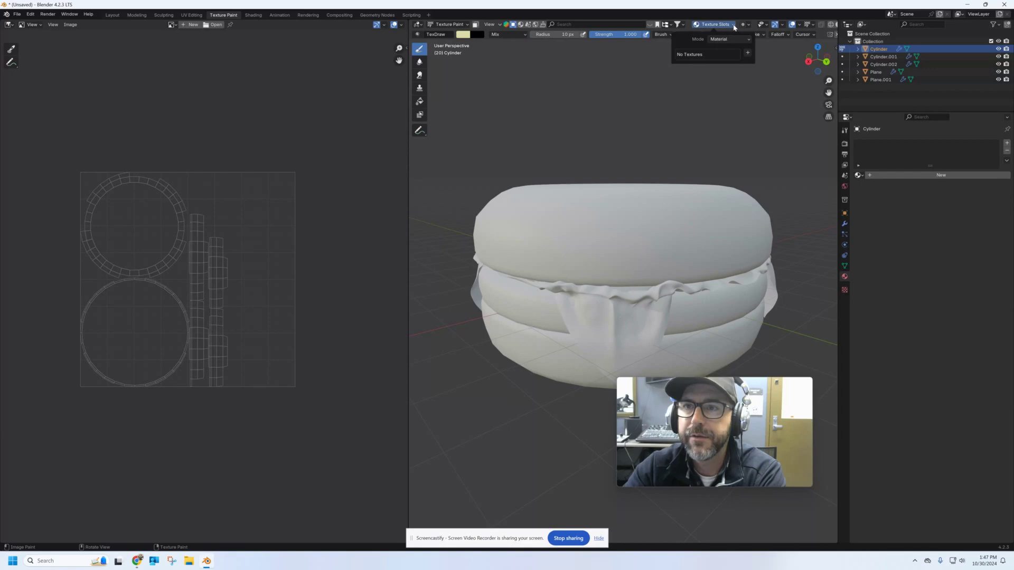
left_click(747, 53)
left_click(765, 62)
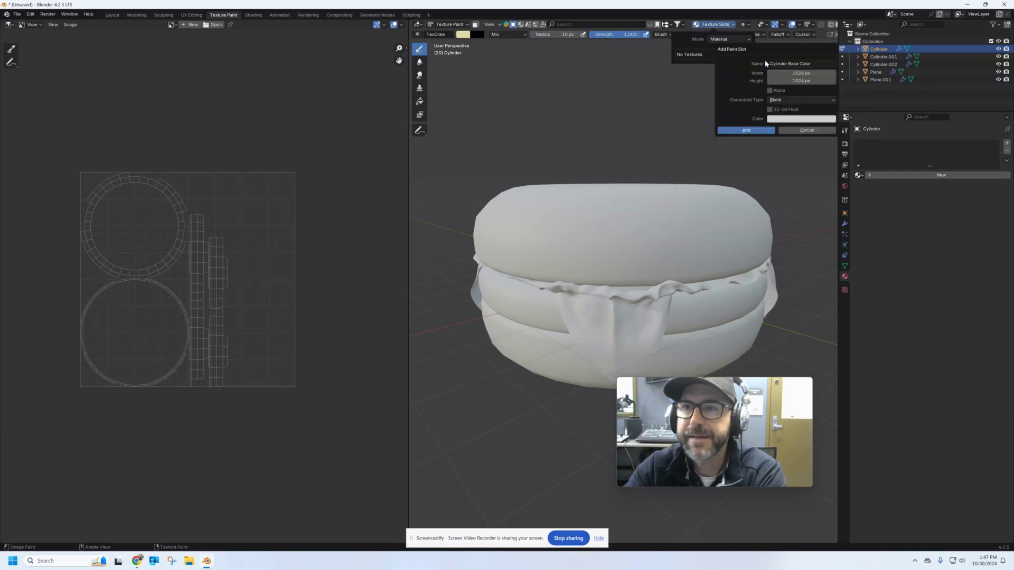
left_click(788, 119)
left_click_drag(797, 165, 796, 178)
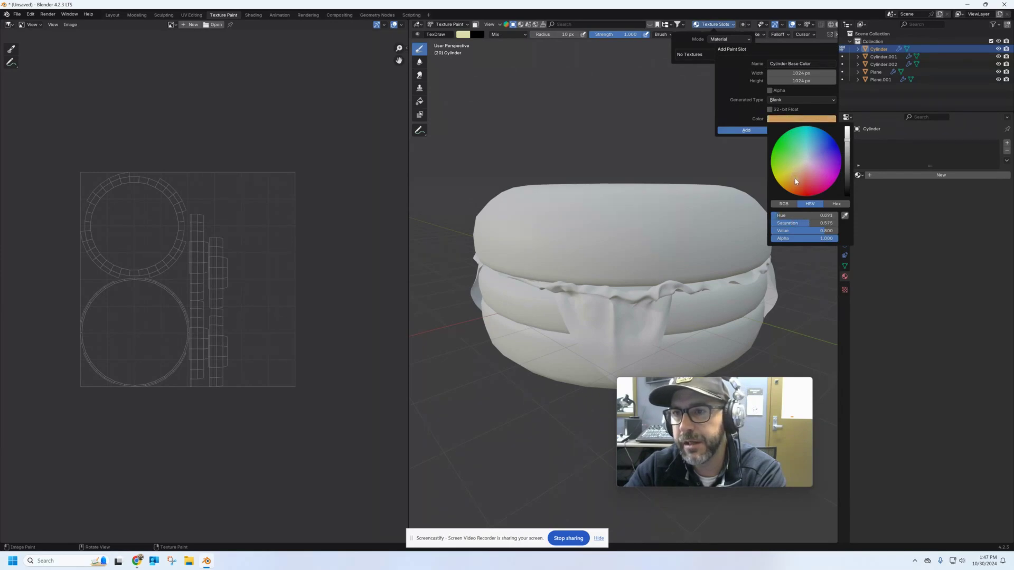
left_click_drag(848, 140, 849, 147)
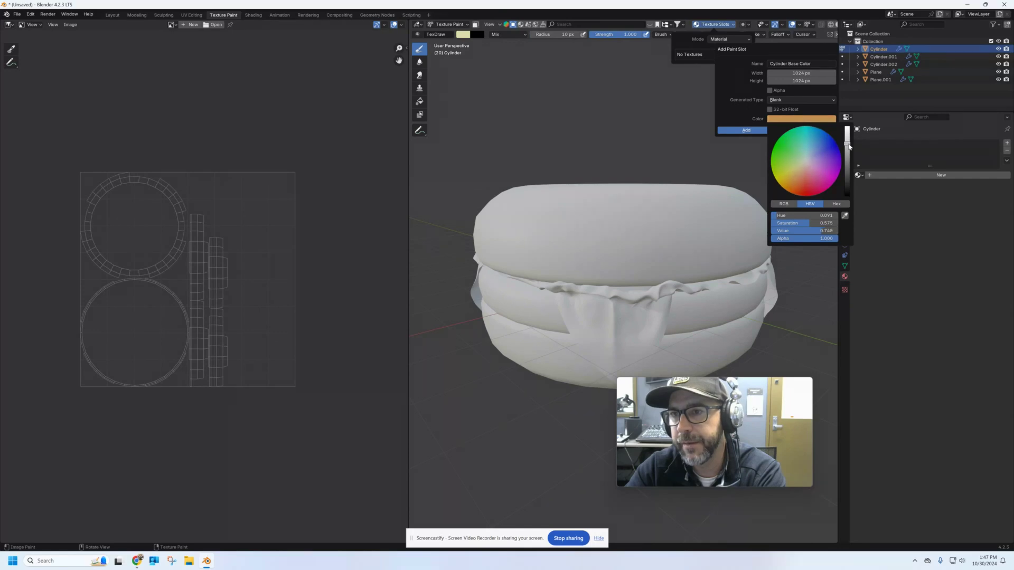
left_click(746, 130)
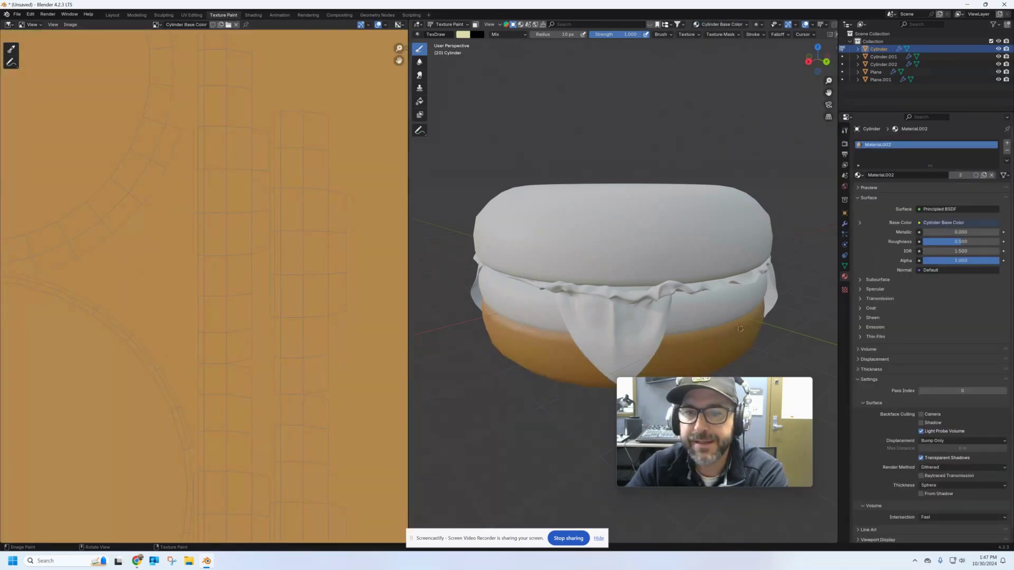
Step: Show the brush settings in the properties and switch the image editor from View to Paint mode
scroll(303, 291, "down", 2)
scroll(273, 197, "up", 1)
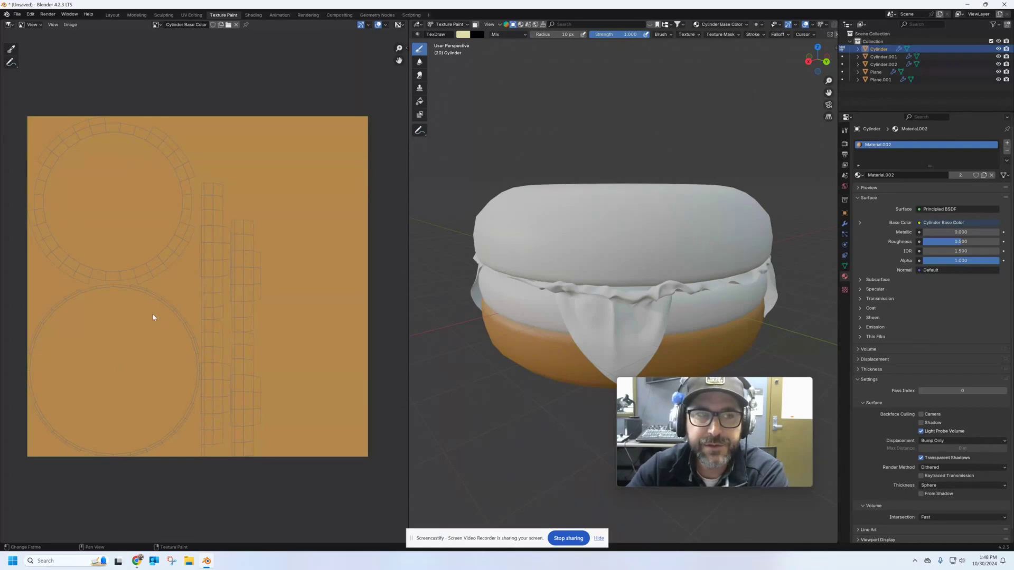
left_click(845, 131)
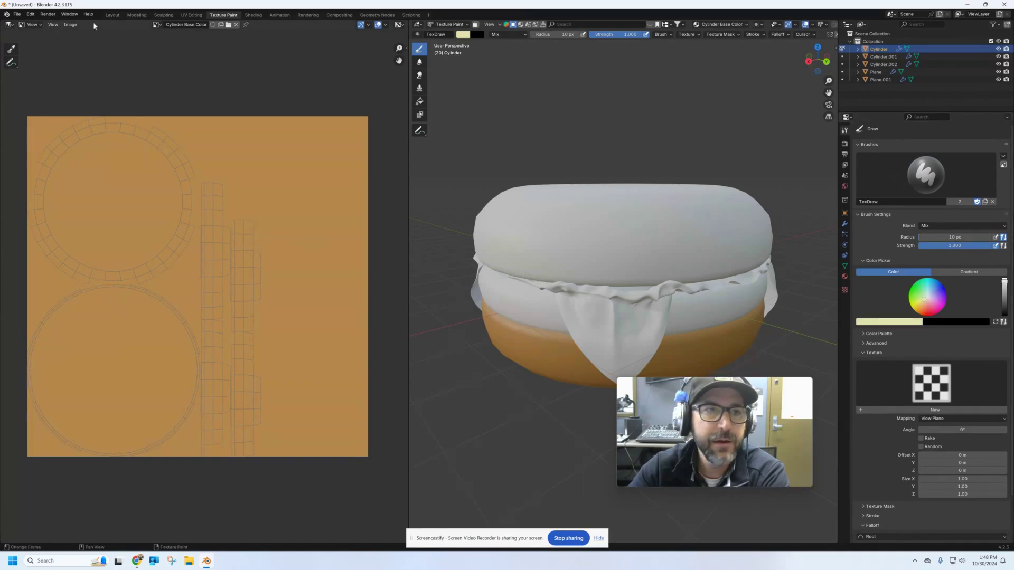
left_click(8, 25)
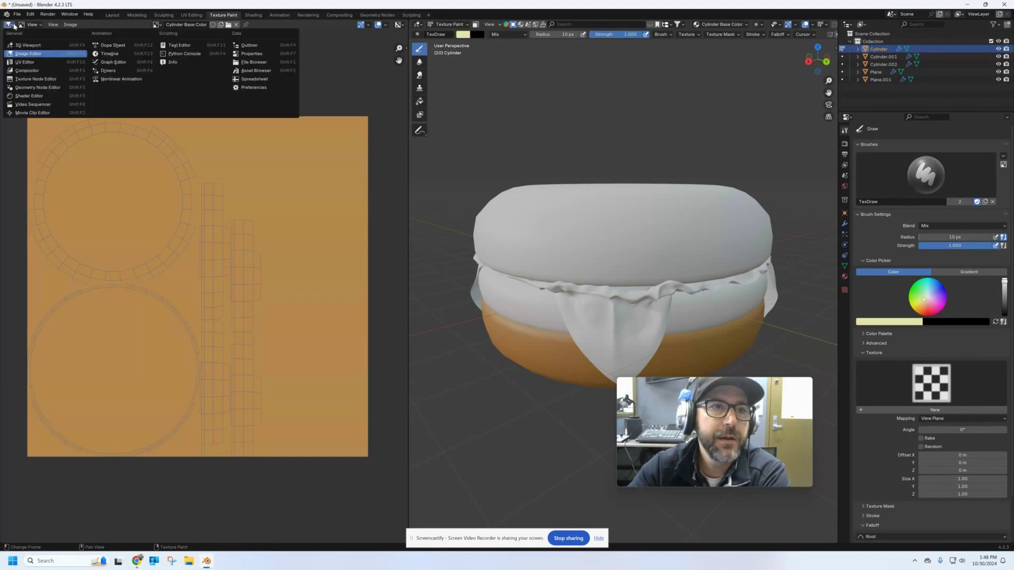
left_click(14, 26)
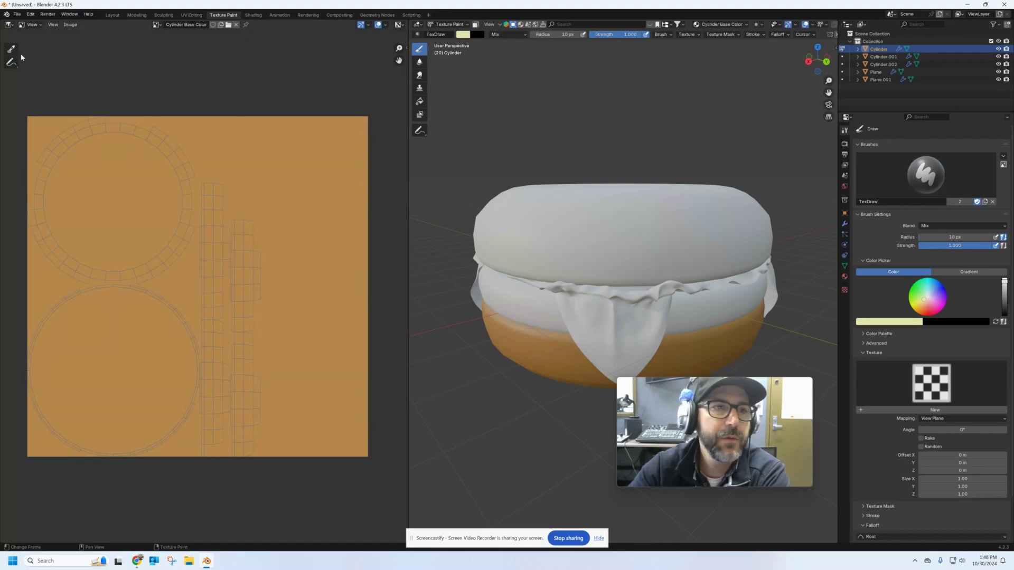
left_click(37, 26)
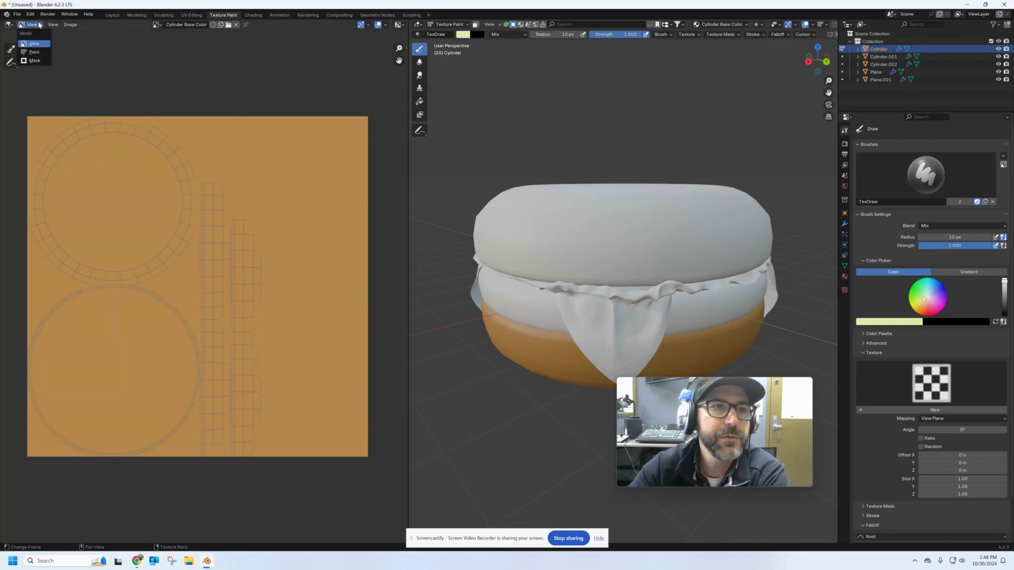
left_click(36, 53)
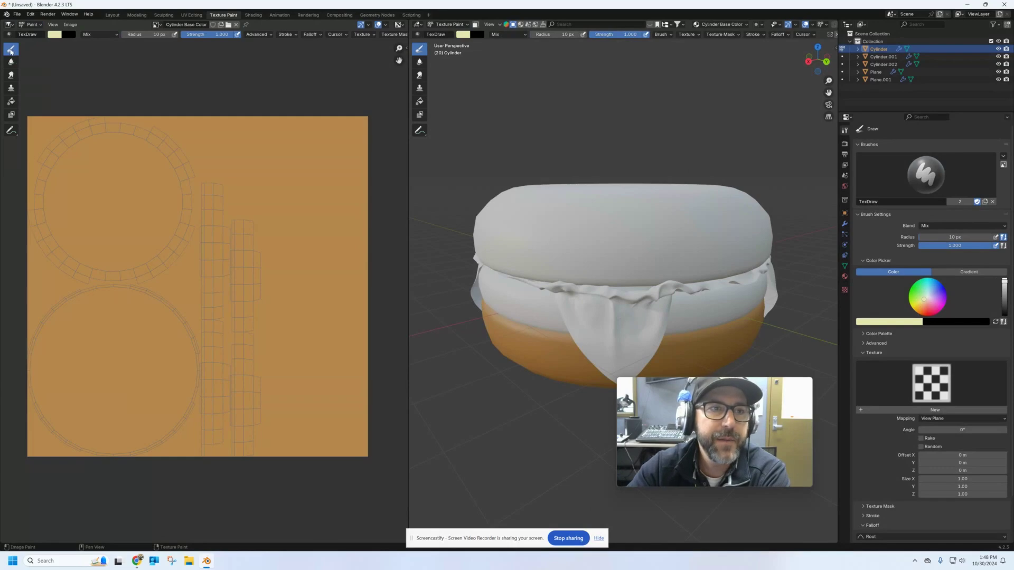
Step: Enlarge the brush radius to 172 px and paint the upper circular UV island of the bun pale yellow
key("f")
left_click(130, 159)
mouse_move(108, 198)
left_mouse_down()
mouse_move(119, 192)
mouse_move(100, 204)
mouse_move(113, 216)
mouse_move(129, 209)
mouse_move(129, 188)
mouse_move(95, 196)
mouse_move(93, 215)
mouse_move(118, 210)
left_mouse_up()
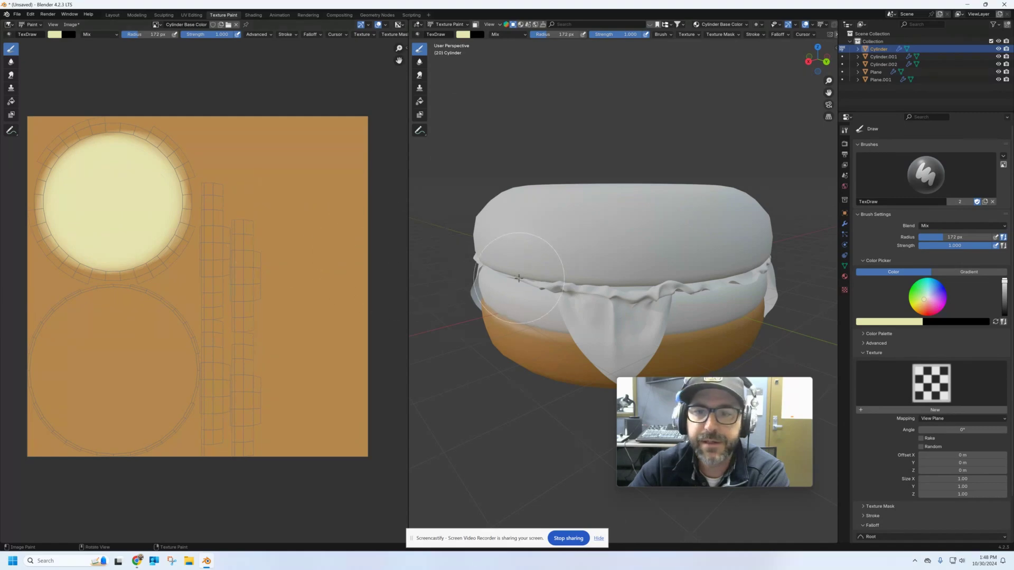
mouse_move(518, 277)
middle_mouse_down()
mouse_move(556, 225)
mouse_move(572, 265)
mouse_move(523, 185)
middle_mouse_up()
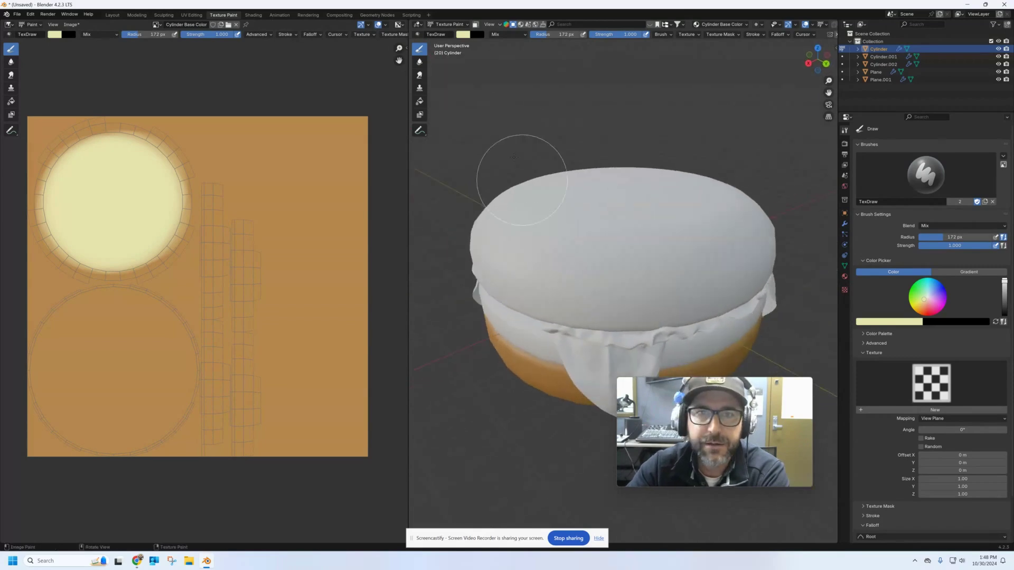
Step: Unwrap the top bun's whole mesh with Smart UV Project and put the bun into Texture Paint mode
left_click(449, 25)
left_click(454, 32)
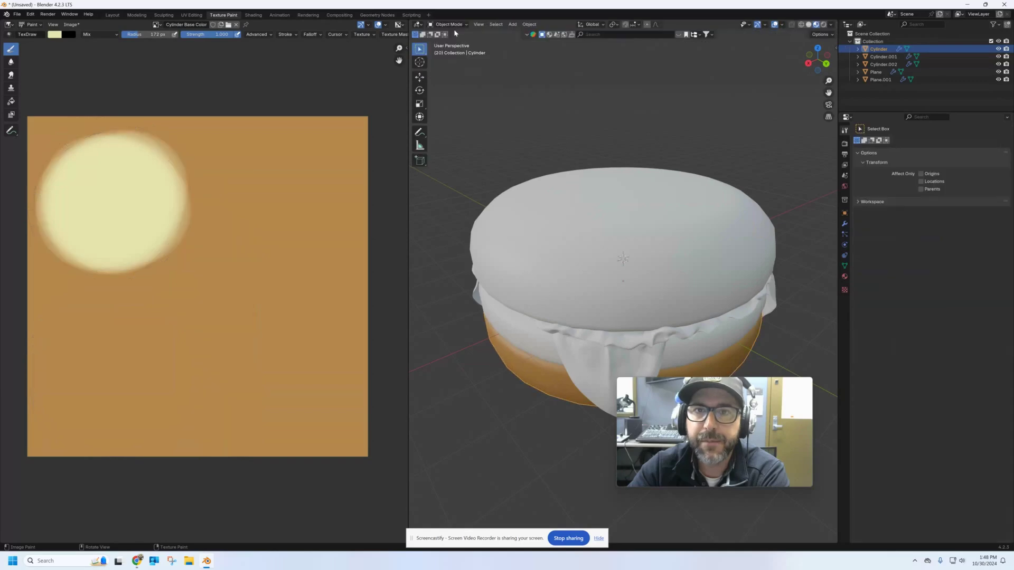
left_click(679, 184)
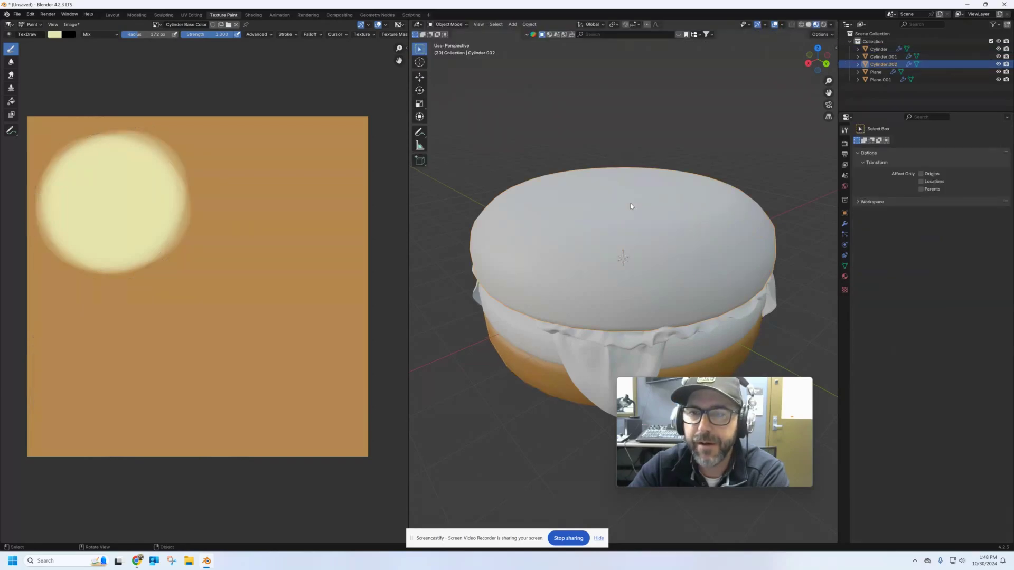
key("Tab")
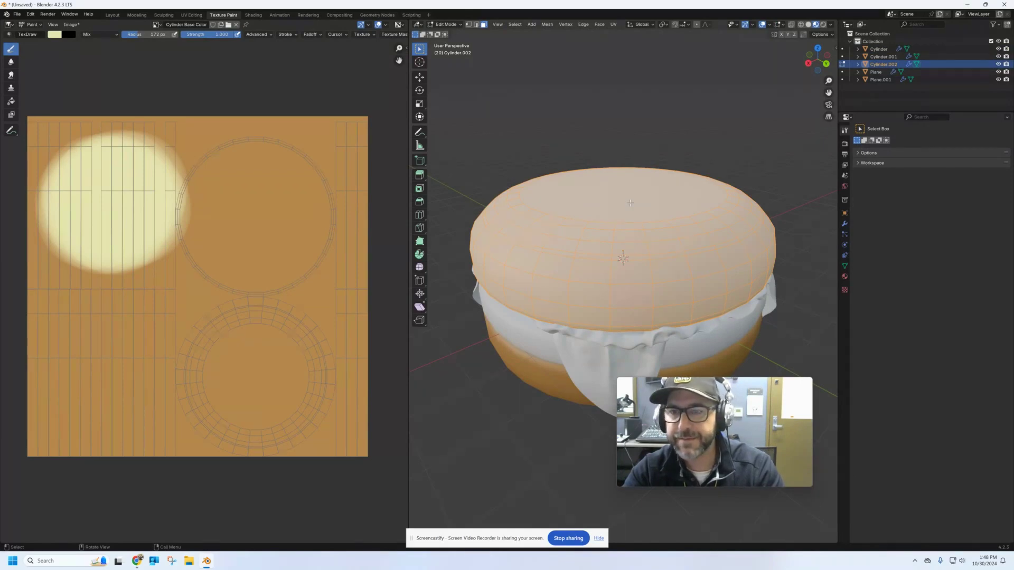
key("u")
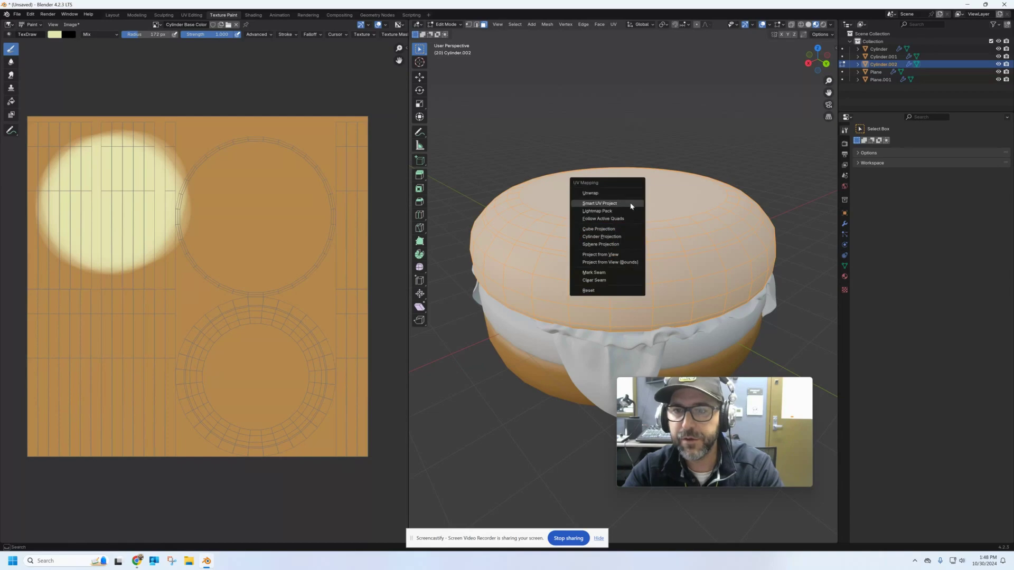
left_click(631, 205)
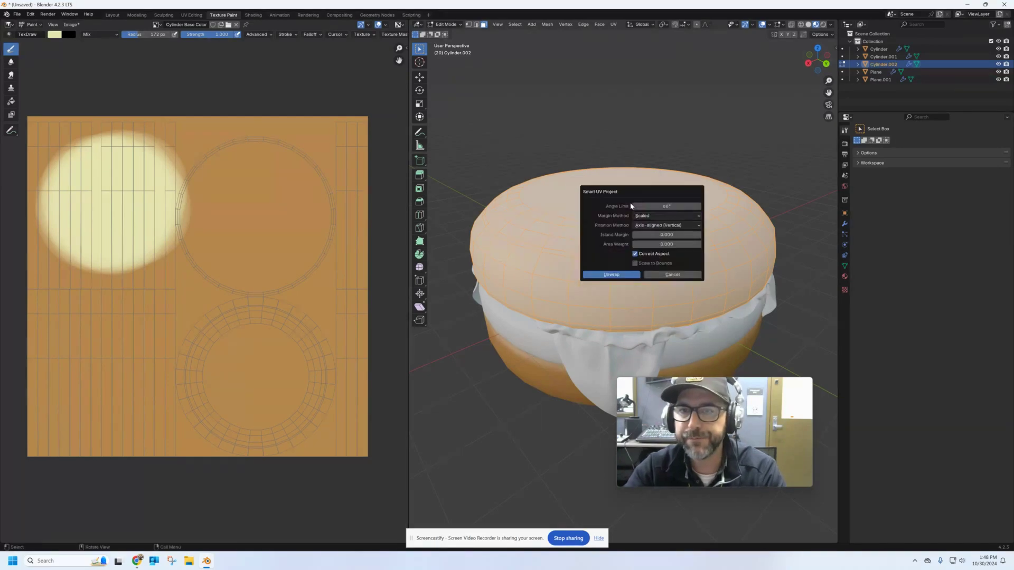
left_click(612, 275)
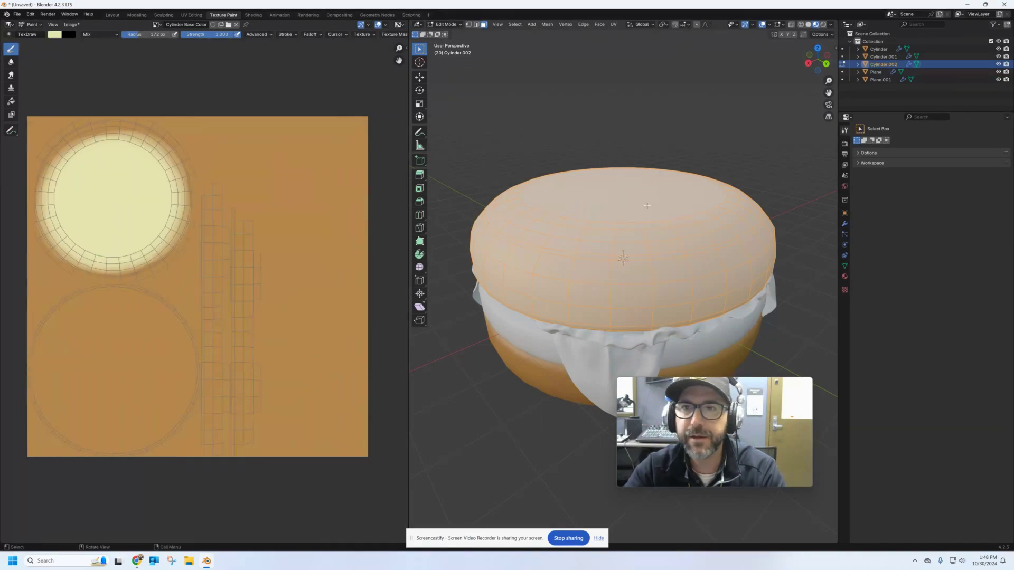
left_click(447, 24)
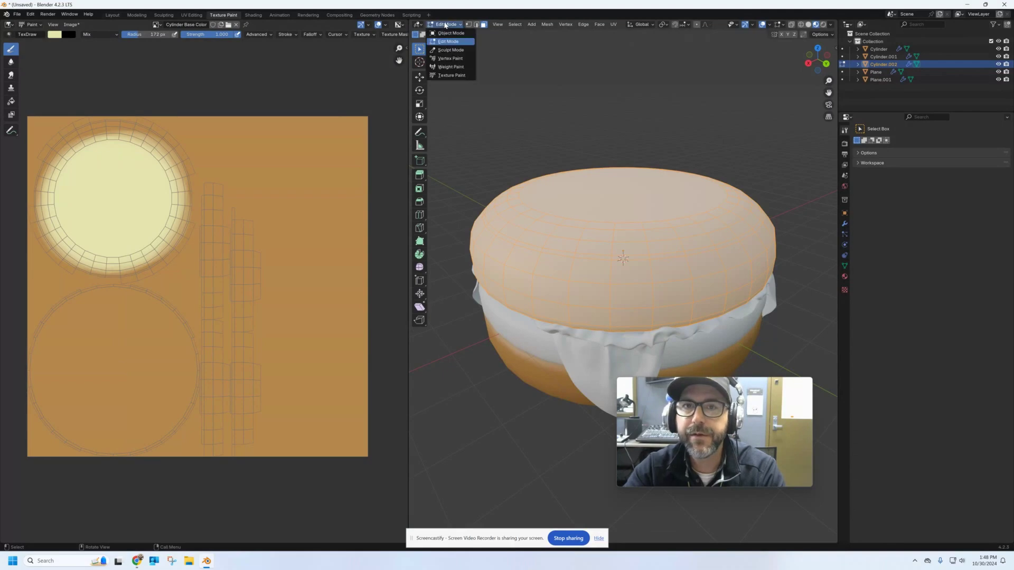
left_click(449, 76)
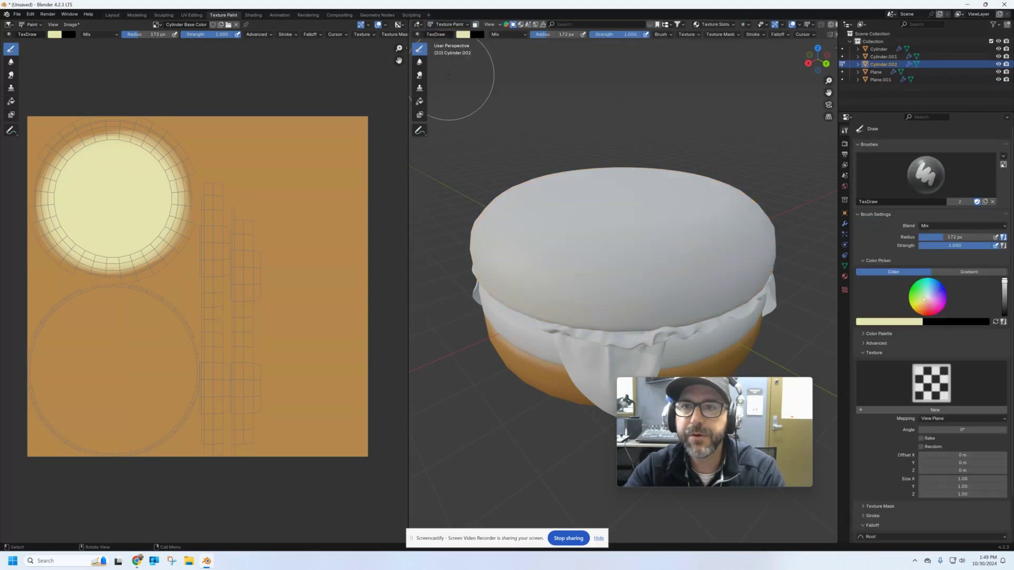
left_click(723, 25)
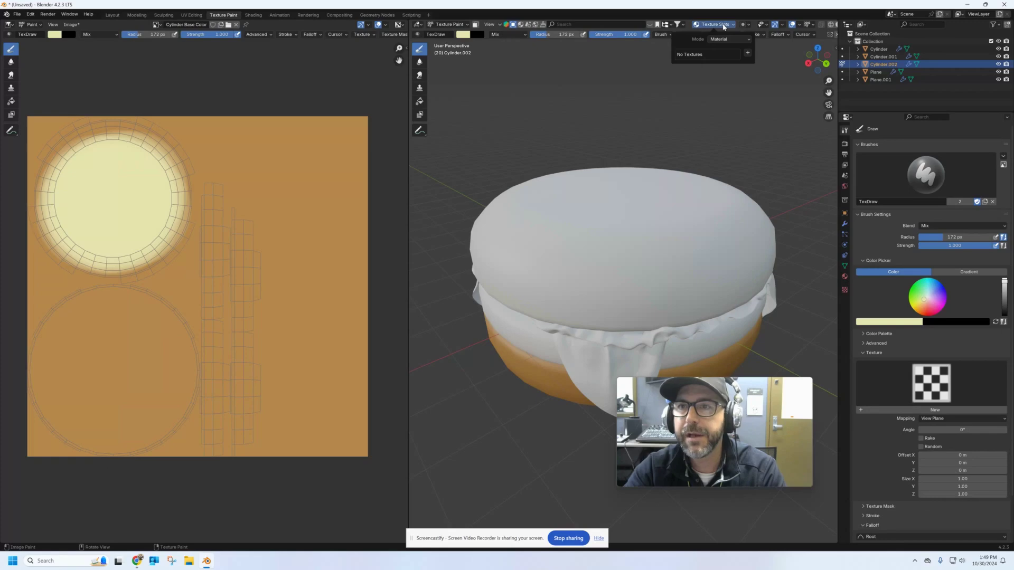
left_click(747, 54)
left_click(761, 61)
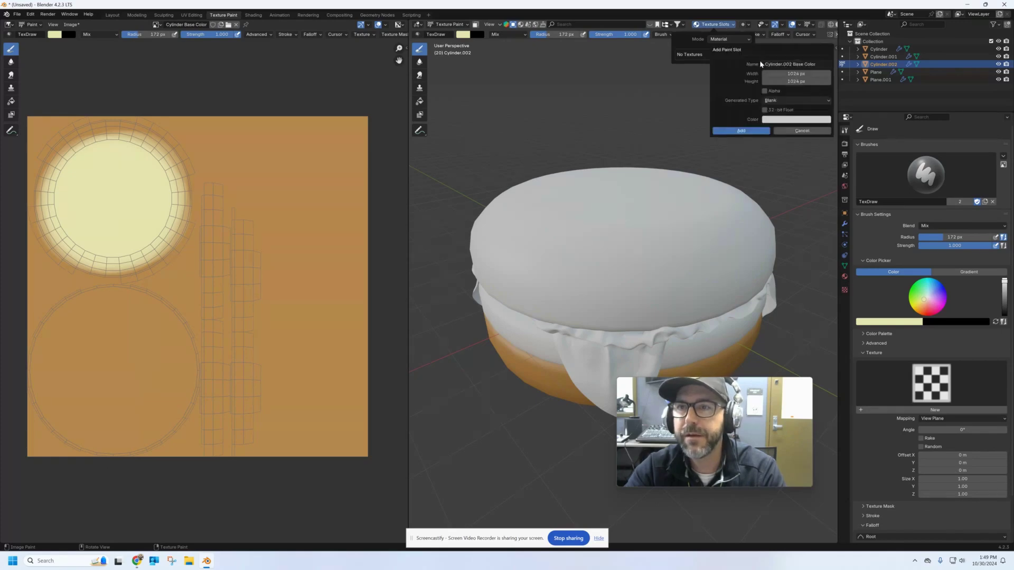
left_click(783, 123)
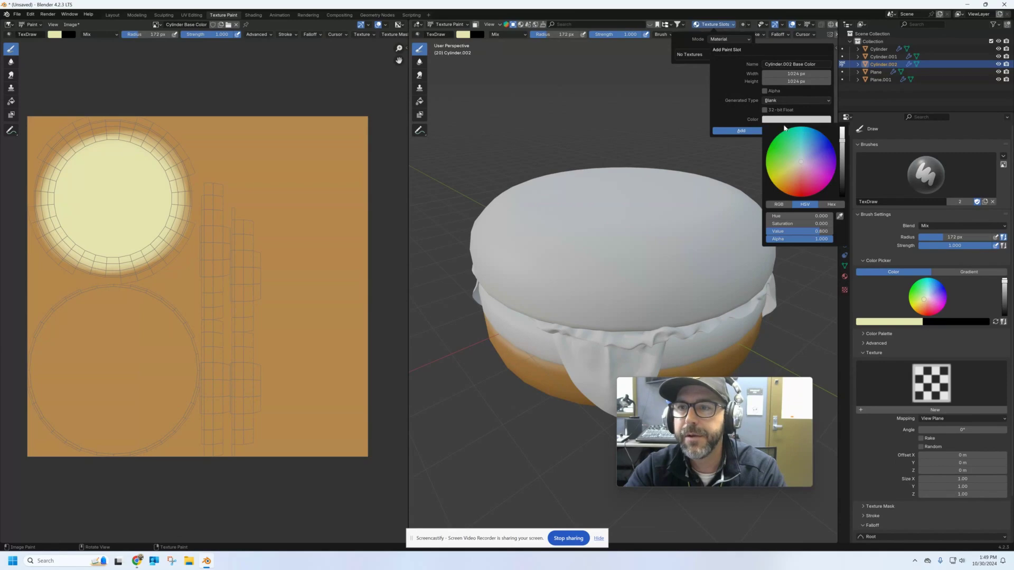
left_click(837, 208)
left_click(543, 370)
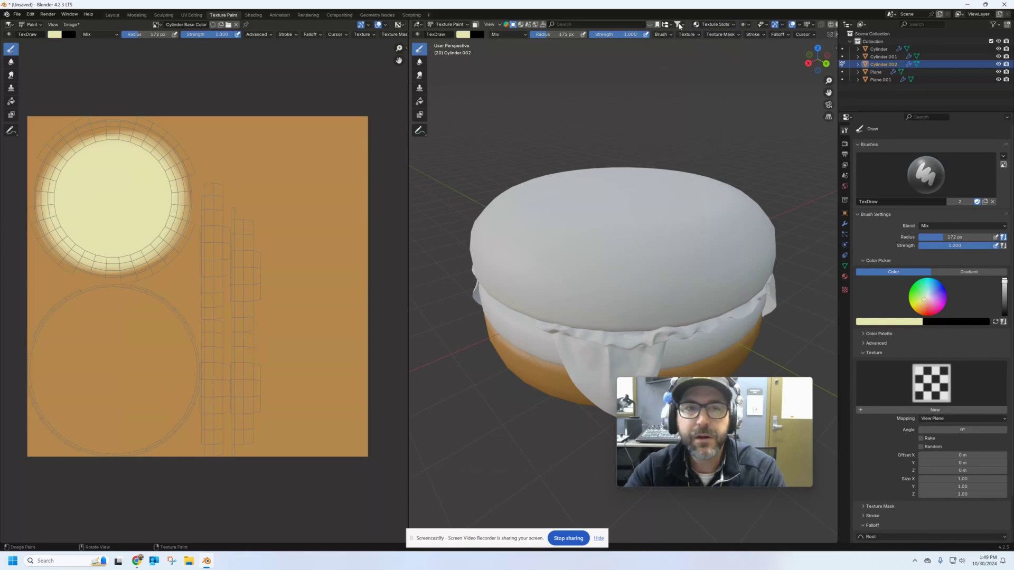
Step: Add a base color paint slot to the top bun, colored golden brown with saturation about 0.66 and value about 0.67
left_click(845, 276)
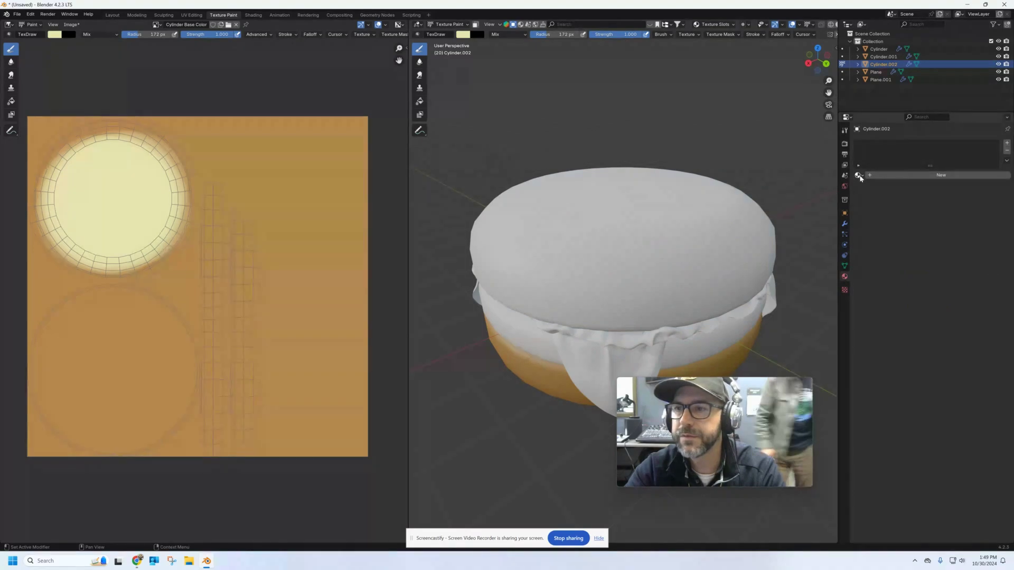
left_click(714, 24)
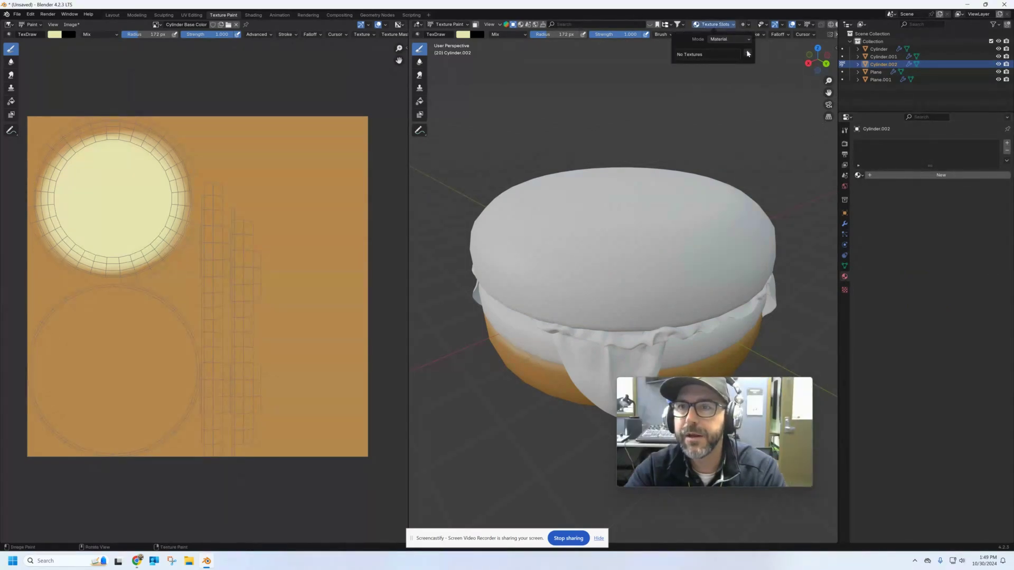
left_click(746, 53)
left_click(763, 61)
left_click(786, 121)
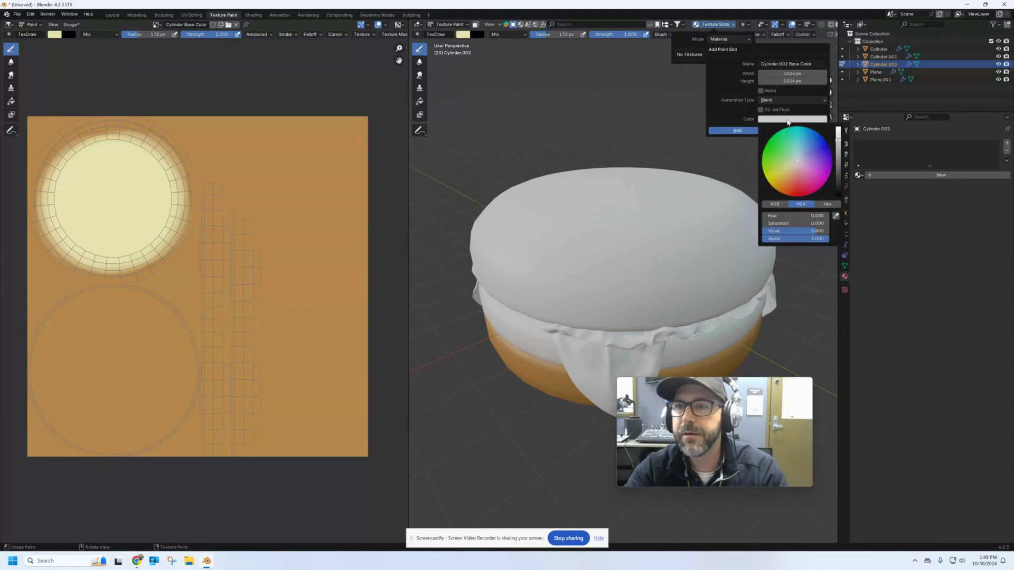
left_click_drag(781, 179, 784, 183)
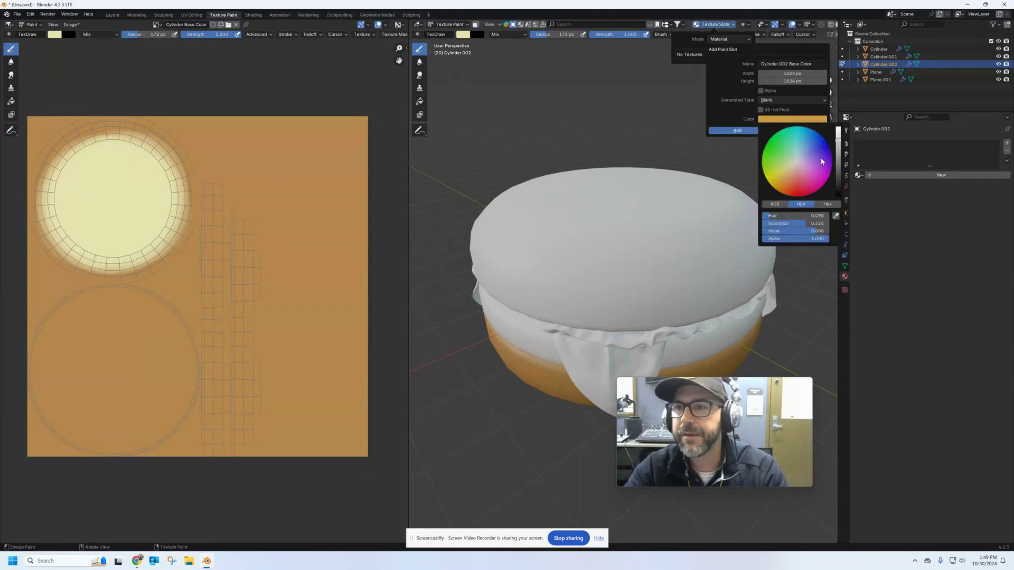
left_click_drag(839, 142, 839, 153)
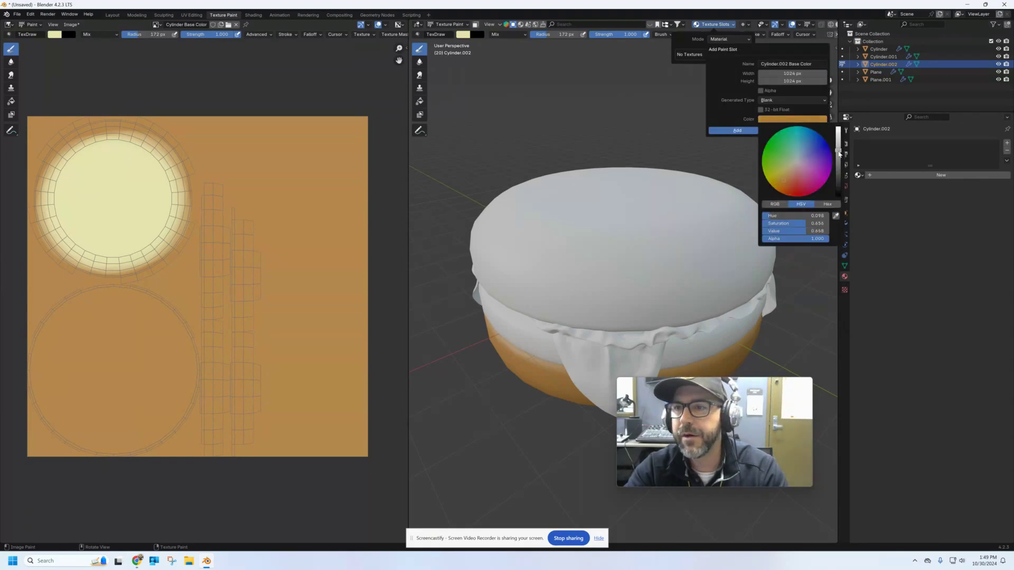
left_click(738, 130)
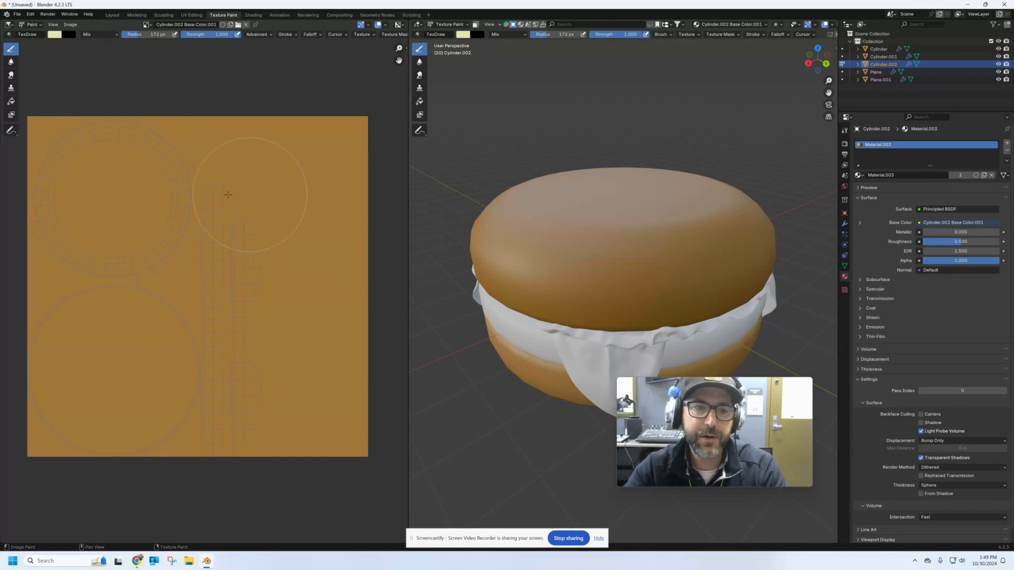
Step: Show the brush settings in the properties and reduce the brush radius to 4 px
middle_click_drag(164, 286, 201, 292)
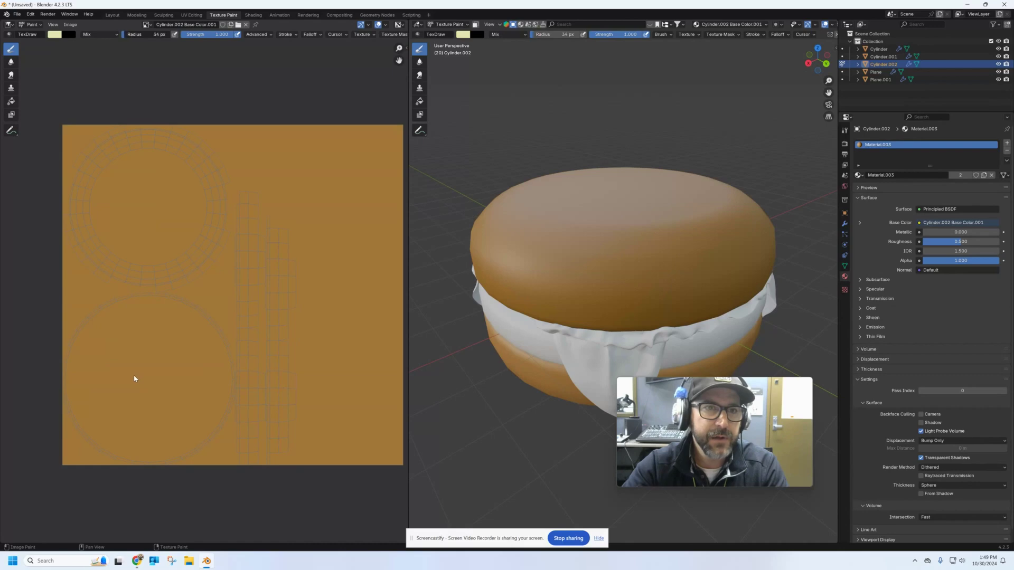
left_click_drag(138, 35, 154, 34)
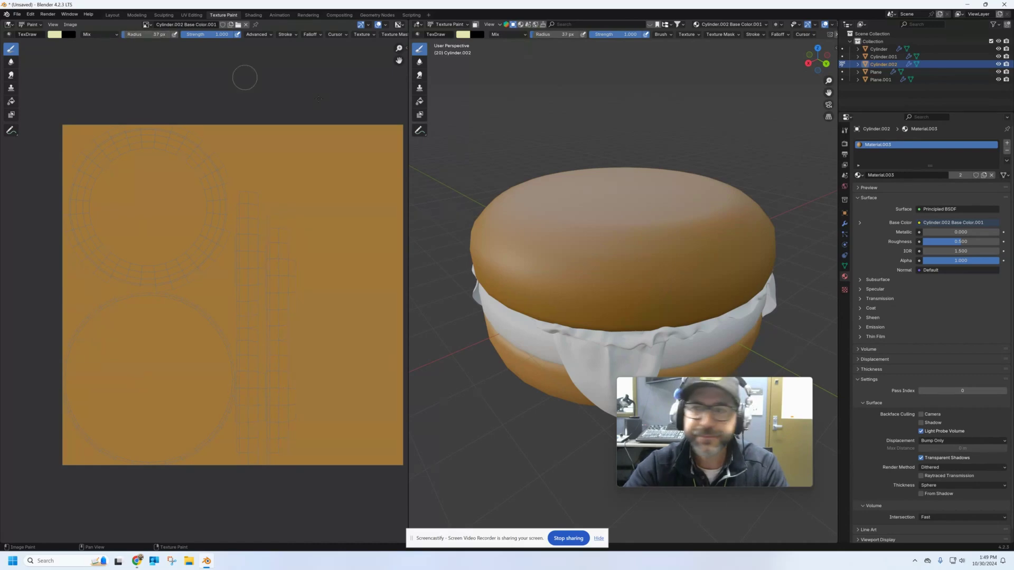
left_click(844, 130)
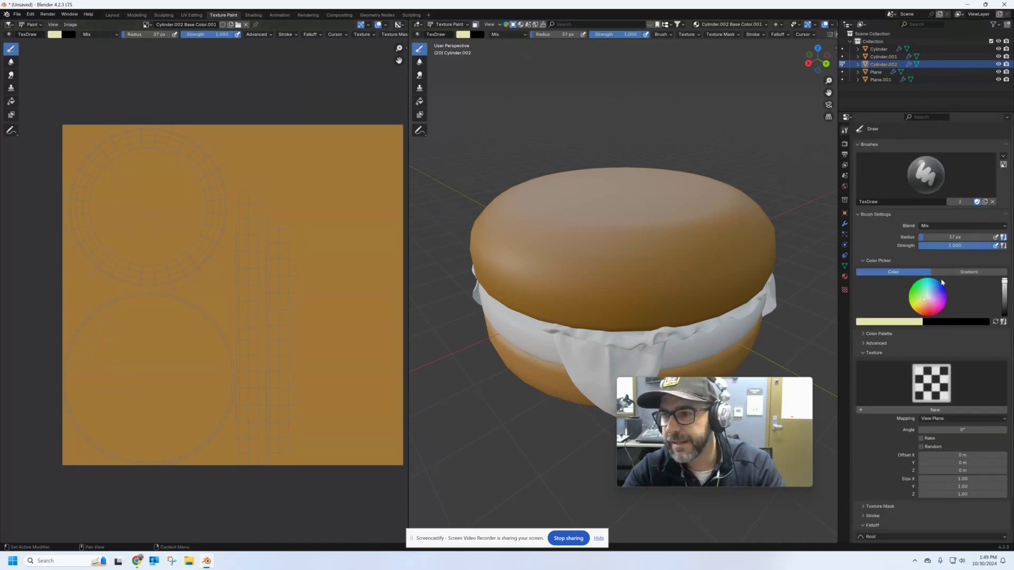
left_click(867, 344)
left_click(866, 343)
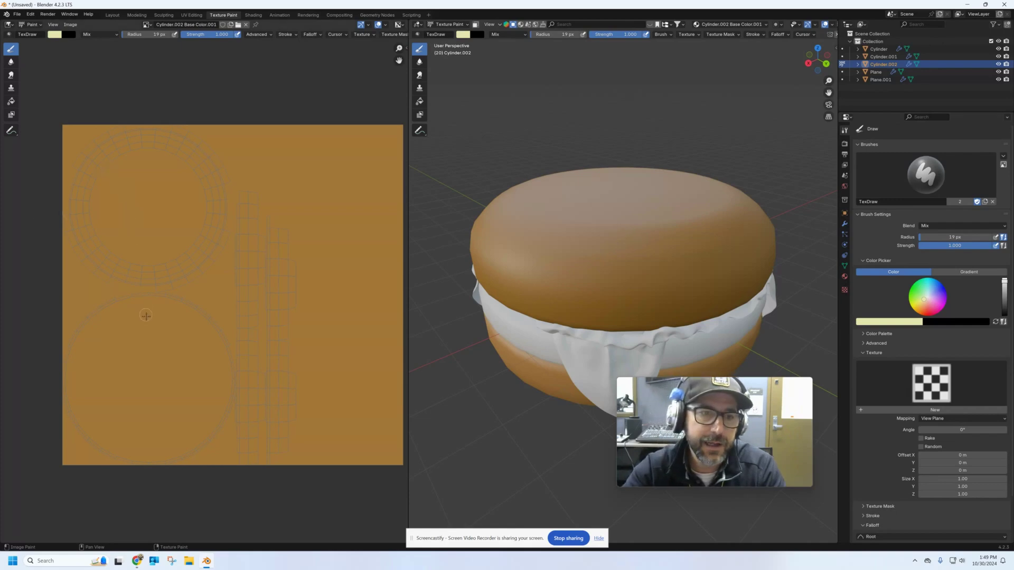
left_click(166, 322)
key("ctrl+z")
key("f")
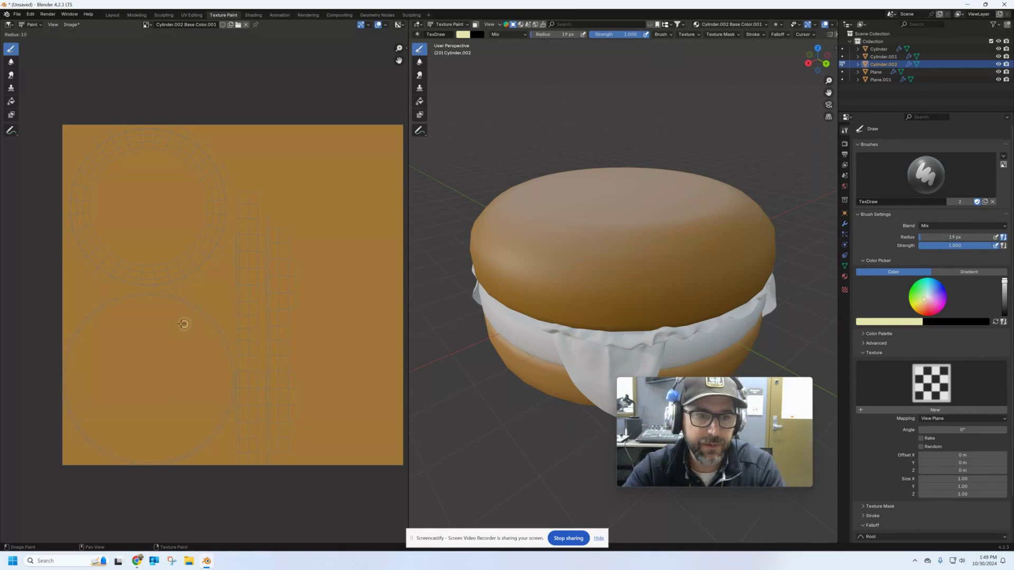
left_click(182, 323)
Step: Paint short pale yellow sesame seed strokes across the two circular UV islands of the top bun in the image editor
left_click_drag(180, 330, 186, 325)
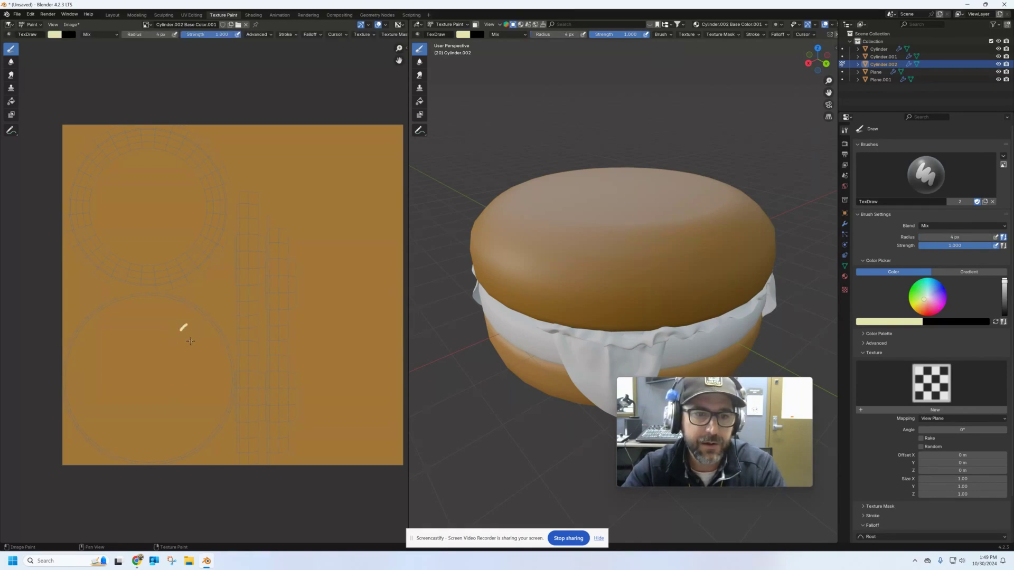
left_click_drag(206, 378, 196, 392)
mouse_move(177, 223)
left_mouse_down()
mouse_move(184, 198)
mouse_move(151, 168)
left_mouse_up()
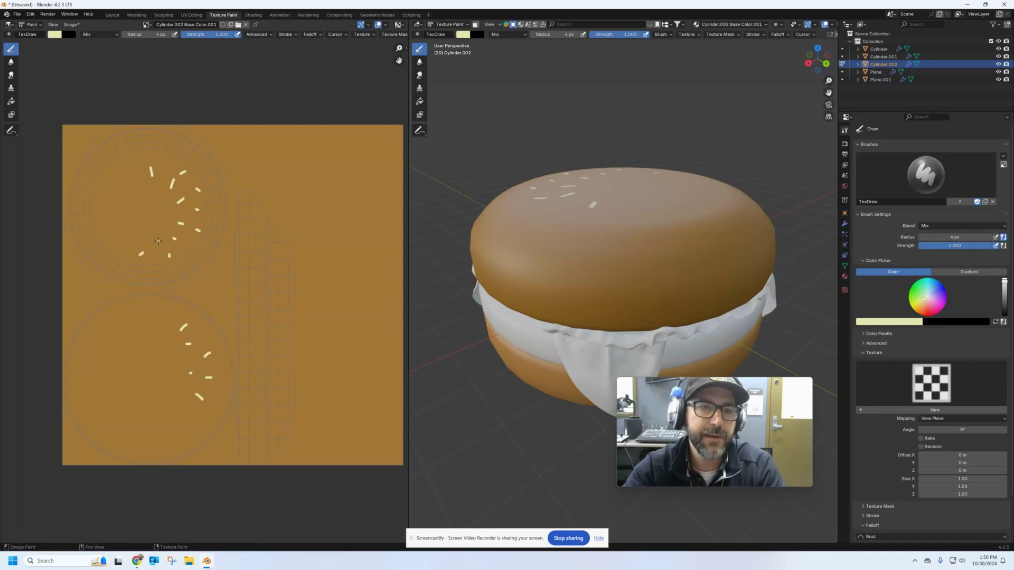
mouse_move(102, 229)
left_mouse_down()
mouse_move(126, 223)
mouse_move(148, 212)
left_mouse_up()
Step: Paint more pale yellow sesame seeds directly on the top and sides of the top bun in the 3D view
middle_click_drag(518, 217, 599, 224)
mouse_move(614, 259)
left_mouse_down()
mouse_move(614, 268)
mouse_move(671, 274)
mouse_move(711, 243)
mouse_move(697, 223)
mouse_move(691, 241)
left_mouse_up()
mouse_move(650, 308)
left_mouse_down()
mouse_move(655, 321)
mouse_move(618, 312)
left_mouse_up()
mouse_move(570, 288)
left_mouse_down()
mouse_move(567, 271)
mouse_move(500, 274)
mouse_move(500, 242)
left_mouse_up()
left_click_drag(539, 300, 533, 307)
left_click_drag(594, 317, 630, 335)
mouse_move(729, 259)
left_mouse_down()
mouse_move(752, 228)
mouse_move(724, 199)
left_mouse_up()
mouse_move(714, 200)
middle_mouse_down()
mouse_move(729, 228)
mouse_move(475, 58)
middle_mouse_up()
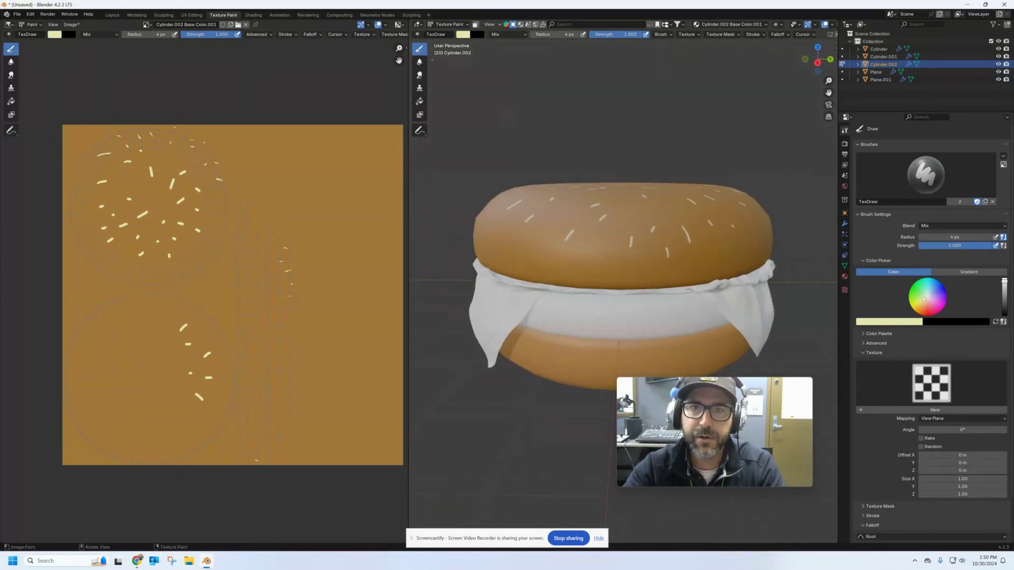
Step: Return to Object Mode, select the patty between the buns and put it into Texture Paint mode
left_click(444, 30)
left_click(448, 37)
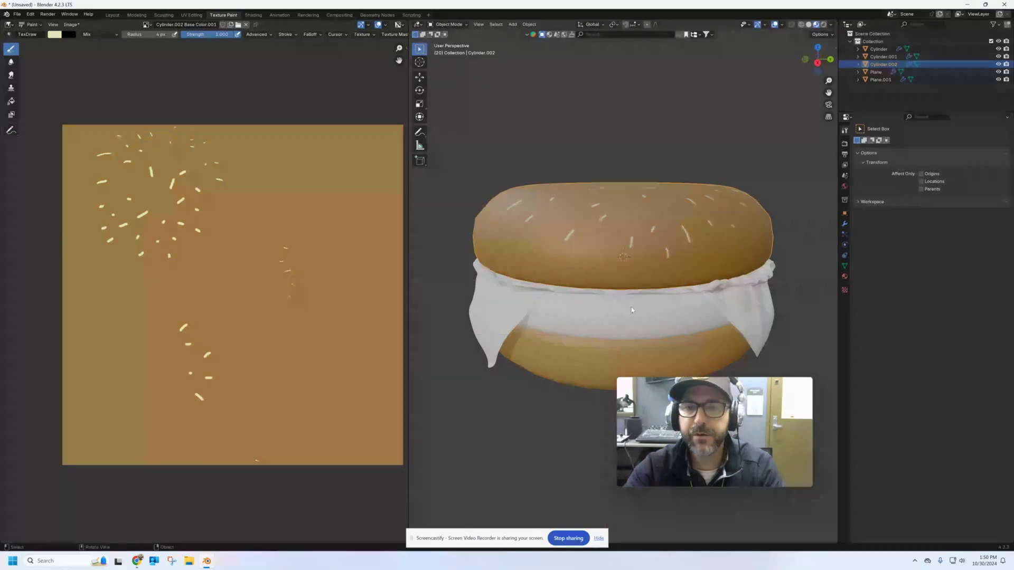
left_click(651, 320)
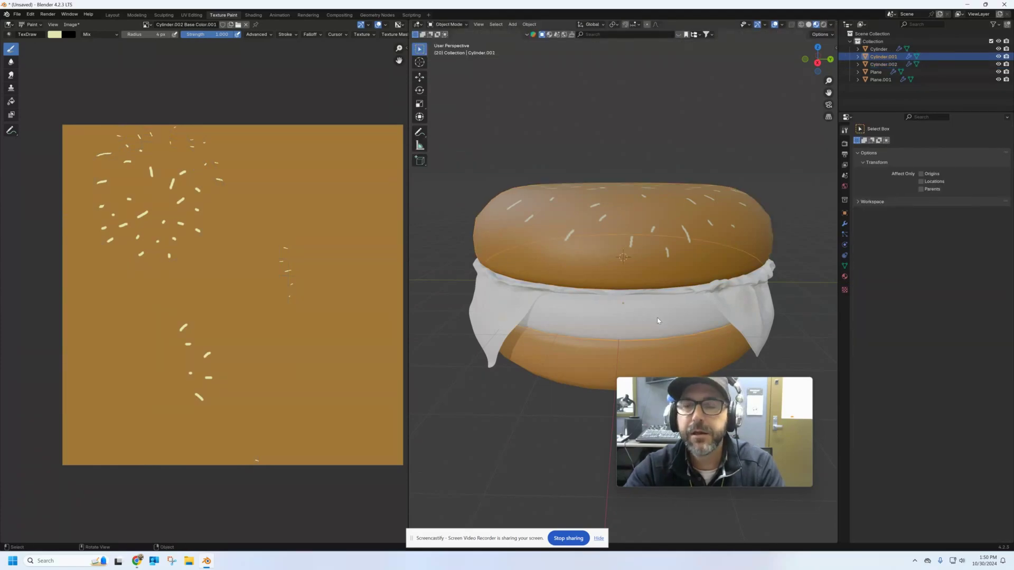
left_click(449, 24)
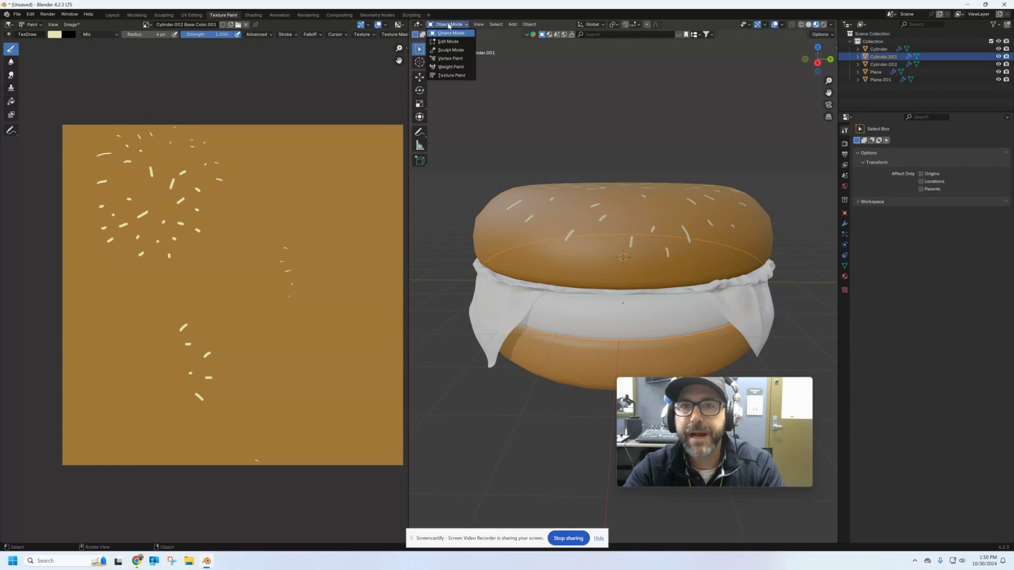
left_click(450, 74)
Step: Add a base color paint slot to the patty, colored very dark brown with value about 0.14
left_click(714, 24)
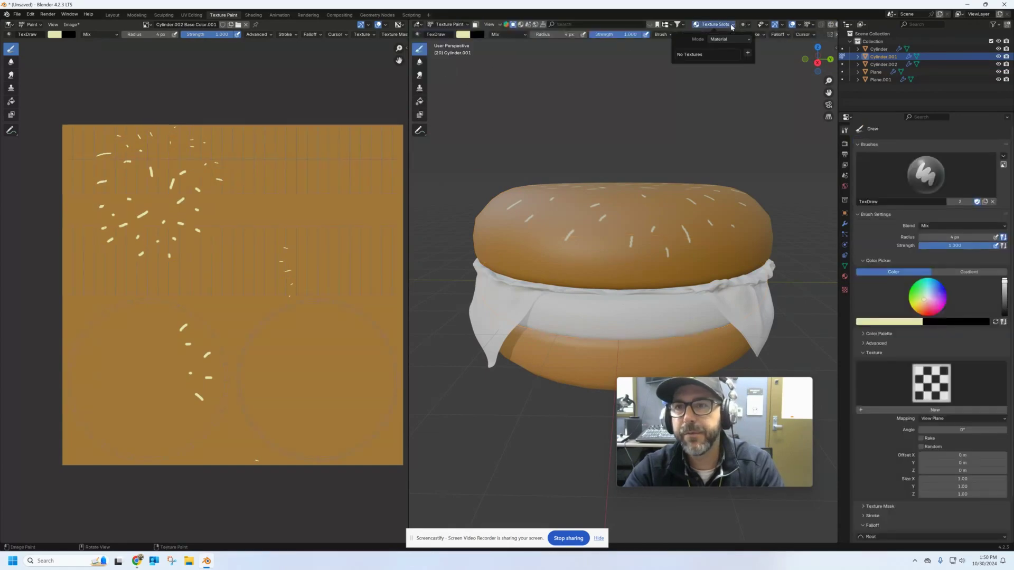
left_click(748, 54)
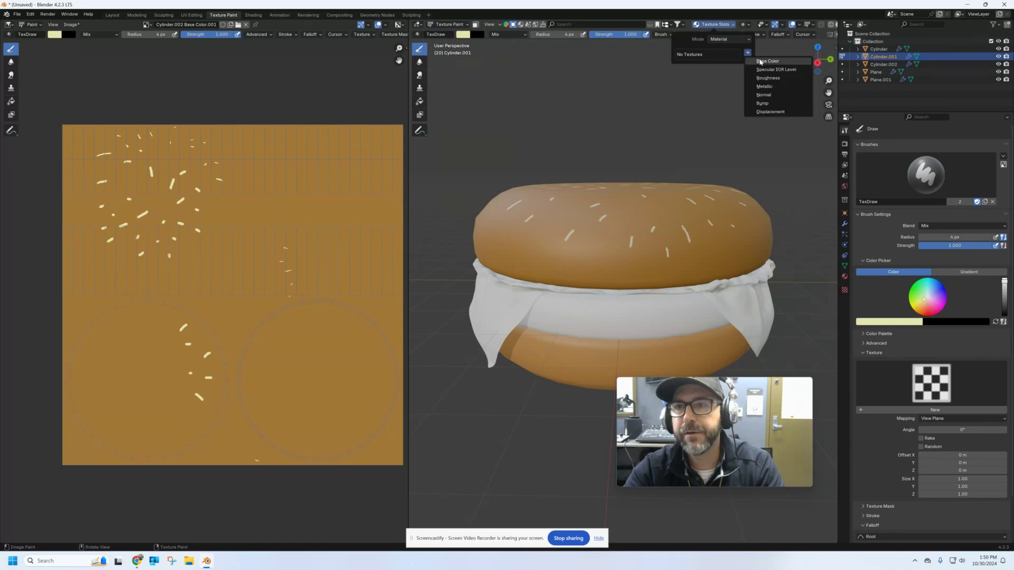
left_click(760, 62)
left_click(773, 119)
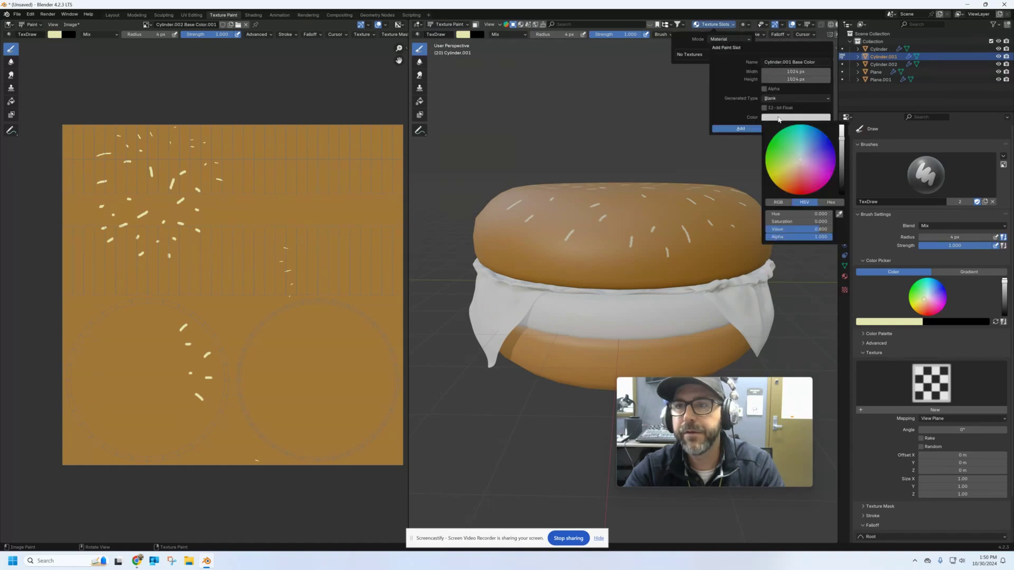
left_click(793, 185)
left_click_drag(793, 185, 792, 189)
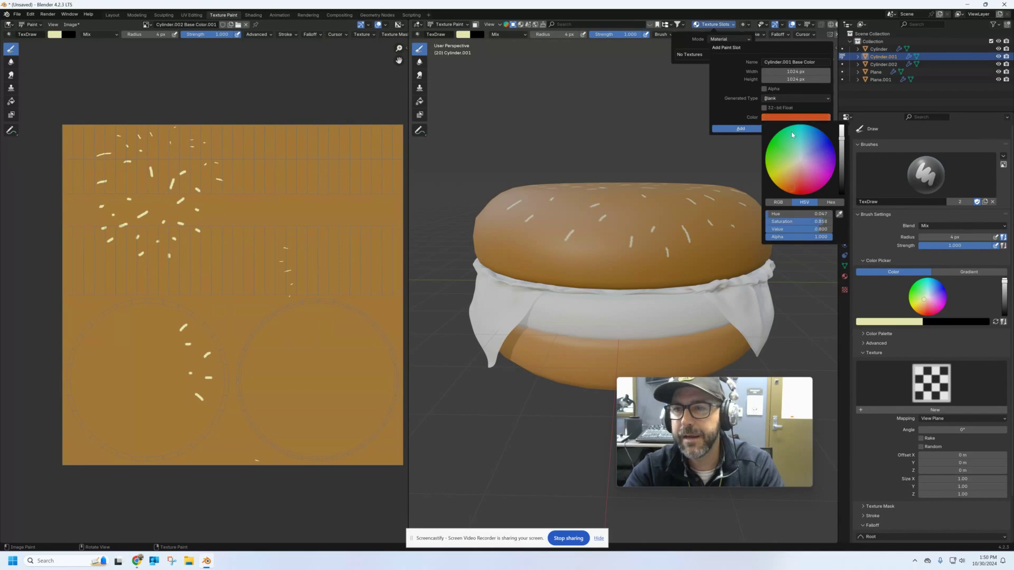
left_click_drag(837, 147, 842, 186)
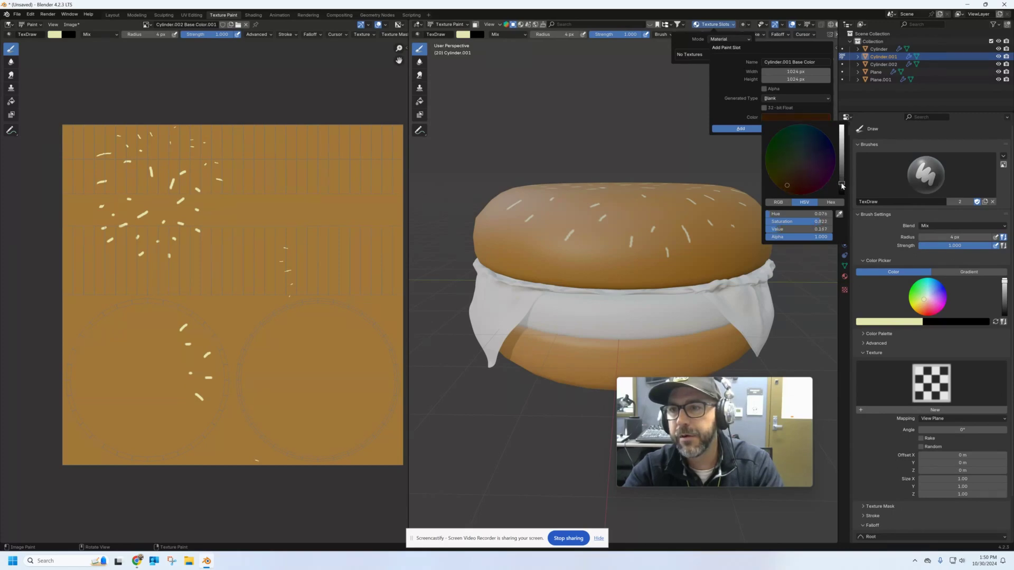
left_click(739, 128)
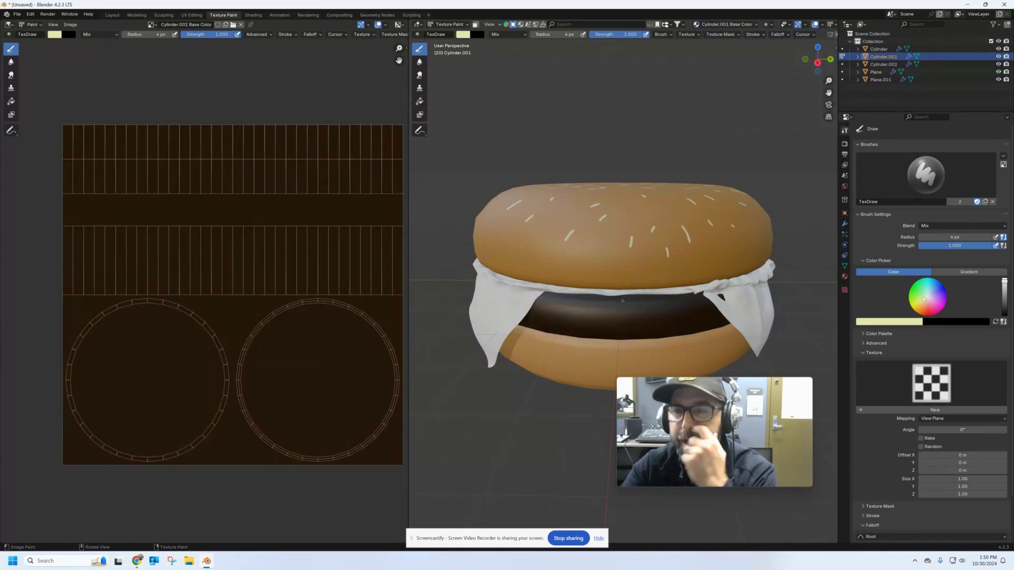
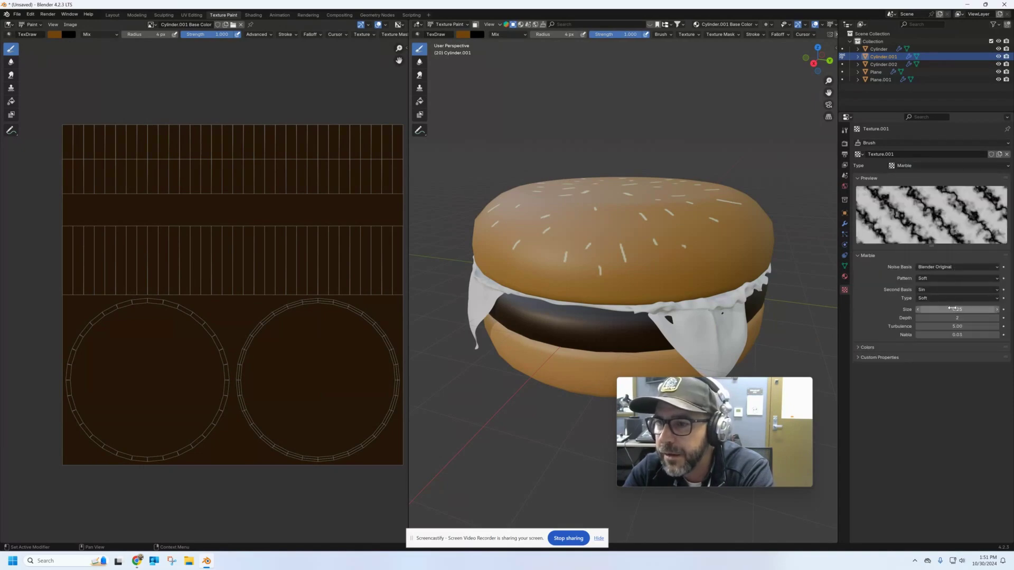
Step: Set the Marble brush texture's size to 0.10, depth to 1 and turbulence to 9.20, and greatly enlarge the brush radius
mouse_move(952, 309)
left_mouse_down()
mouse_move(135, 312)
mouse_move(964, 321)
left_mouse_up()
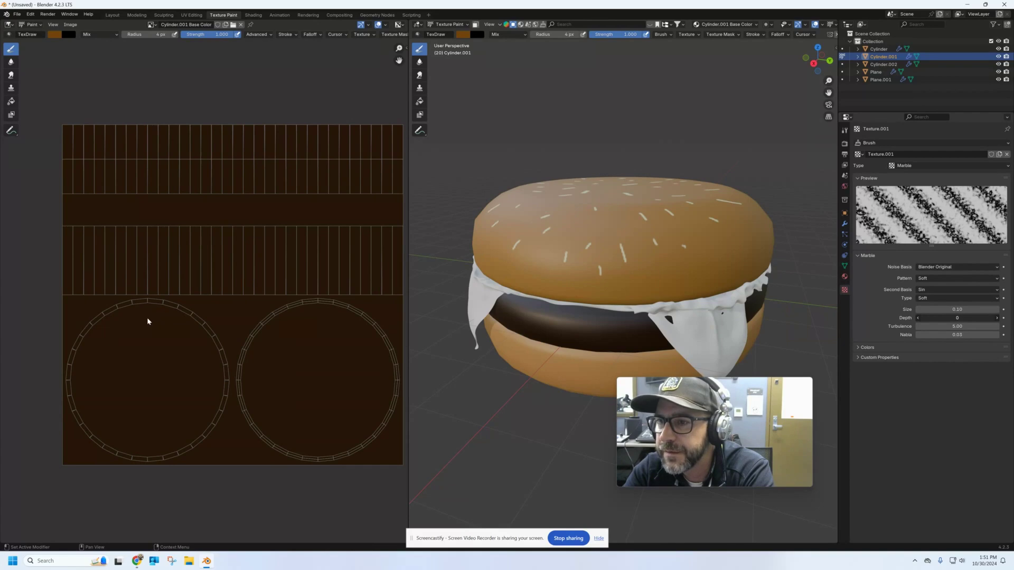
mouse_move(147, 320)
left_mouse_down()
mouse_move(957, 318)
mouse_move(139, 325)
mouse_move(165, 323)
left_mouse_up()
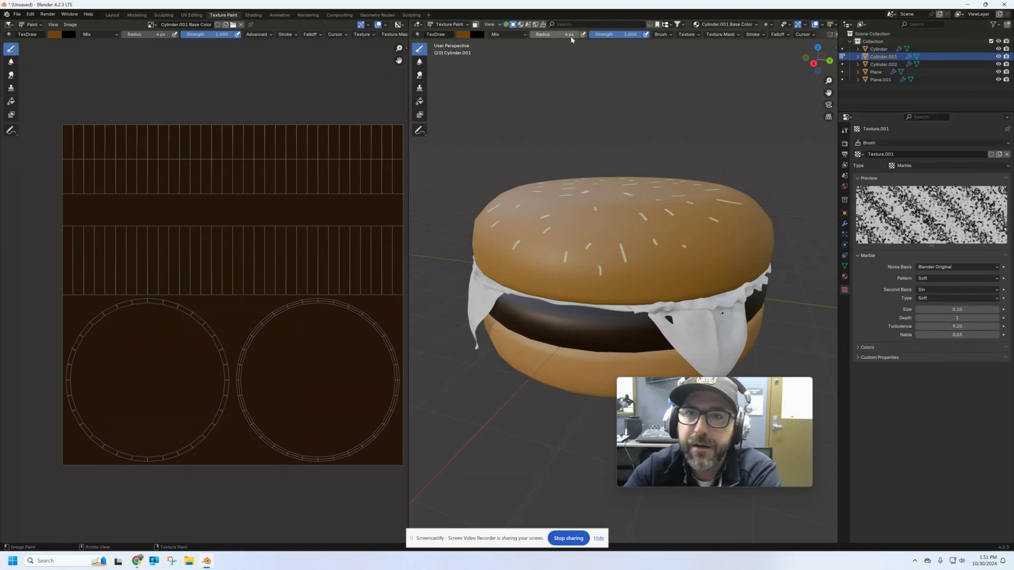
key("f")
left_click(584, 379)
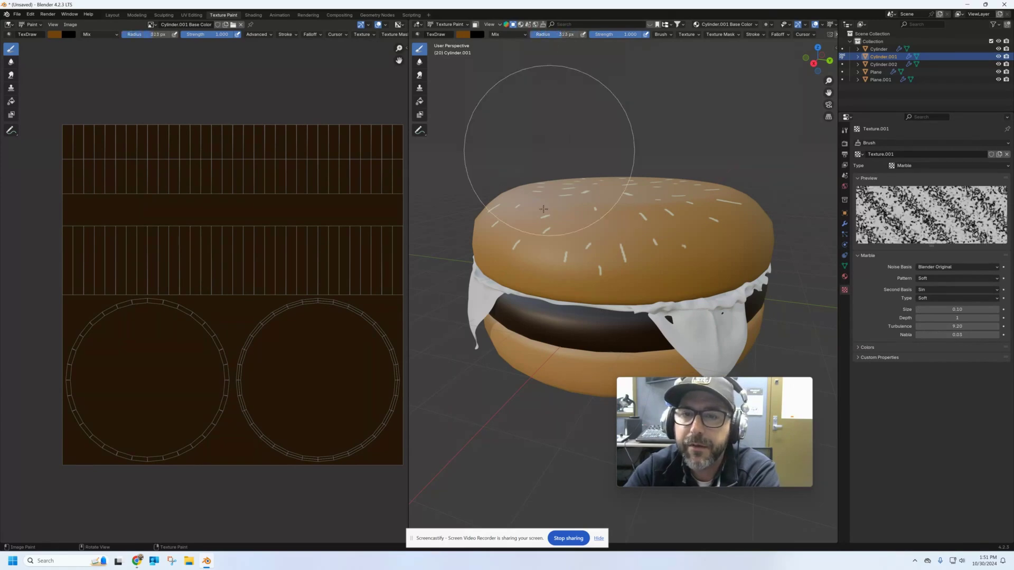
Step: Paint the brown marble texture onto the patty's side in the 3D view and across all its UV islands in the image editor
left_click(552, 317)
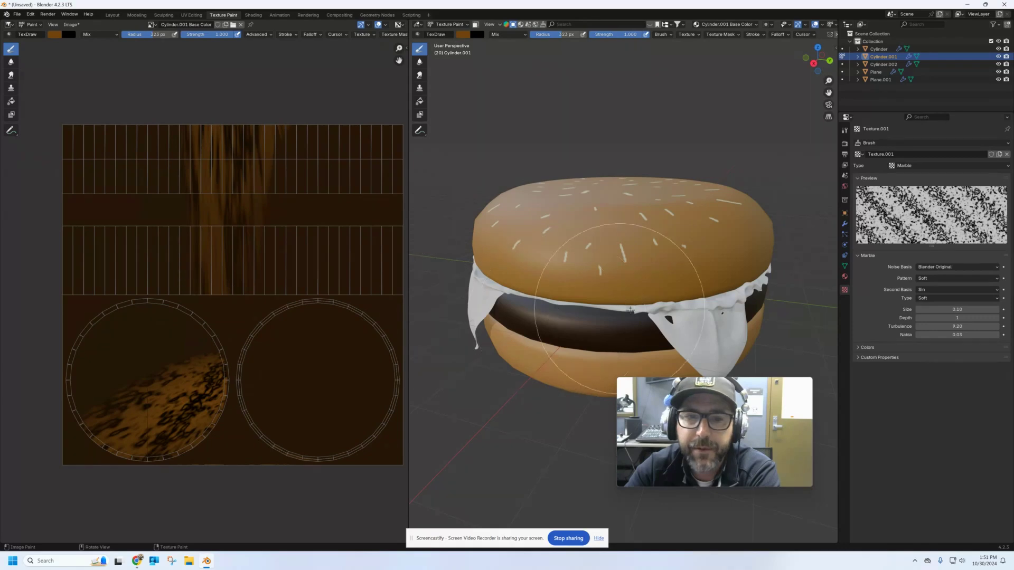
left_click(167, 236)
left_click(122, 174)
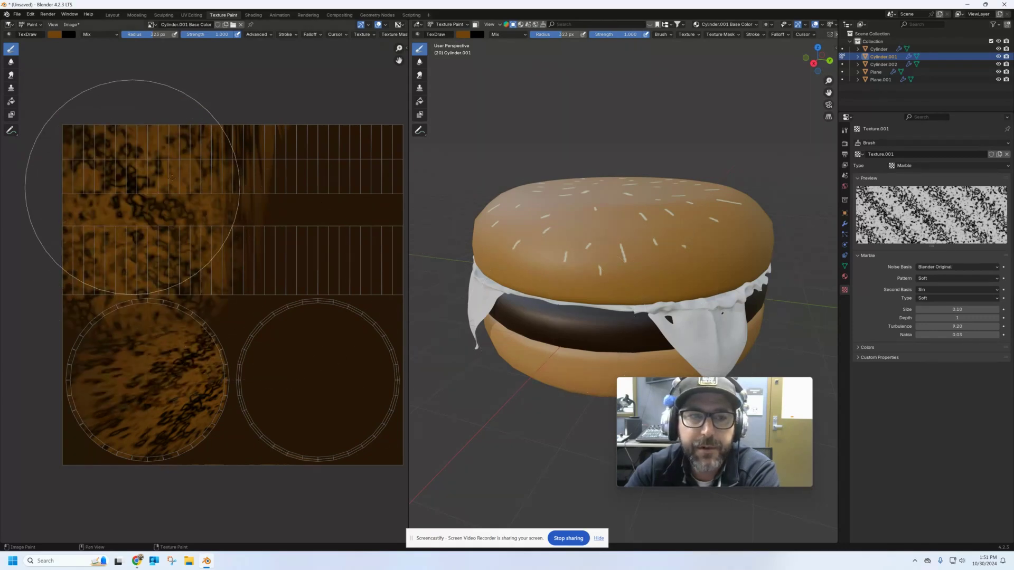
left_click(340, 154)
left_click(326, 264)
left_click(330, 337)
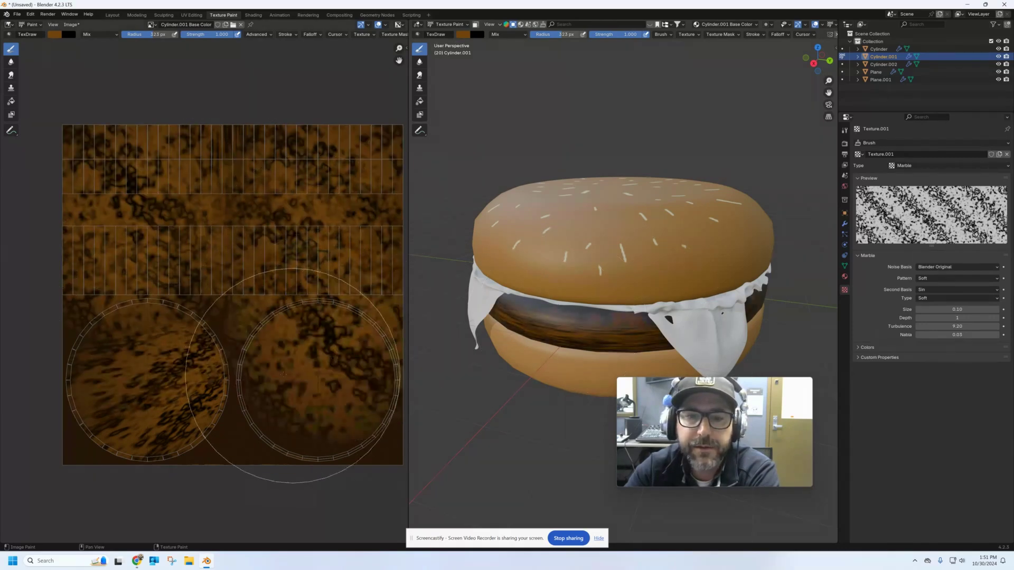
left_click(280, 414)
left_click(188, 299)
left_click(189, 247)
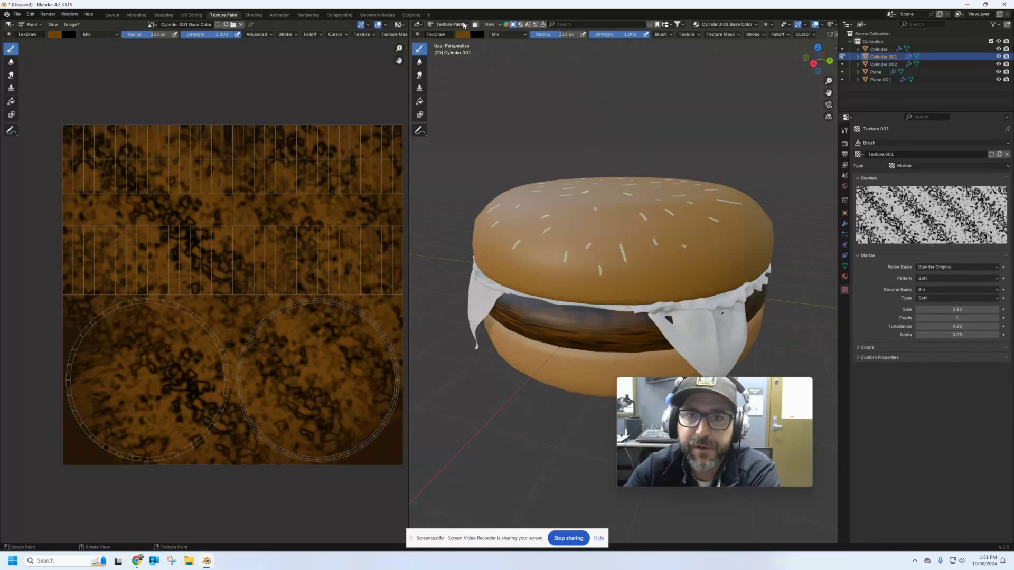
Step: Unwrap the whole patty mesh with Smart UV Project in Edit Mode and return to Object Mode
left_click(464, 25)
left_click(472, 45)
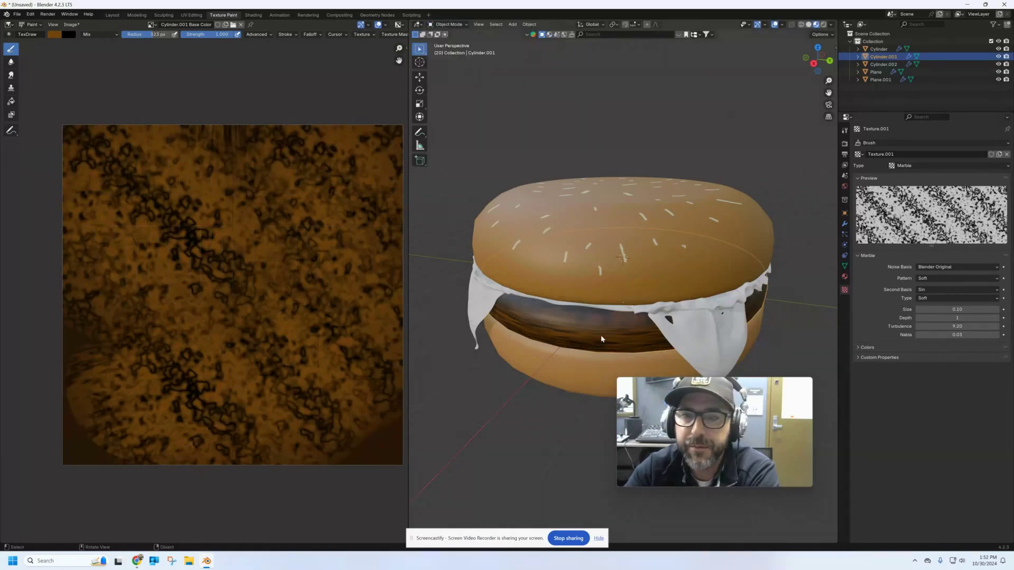
key("Tab")
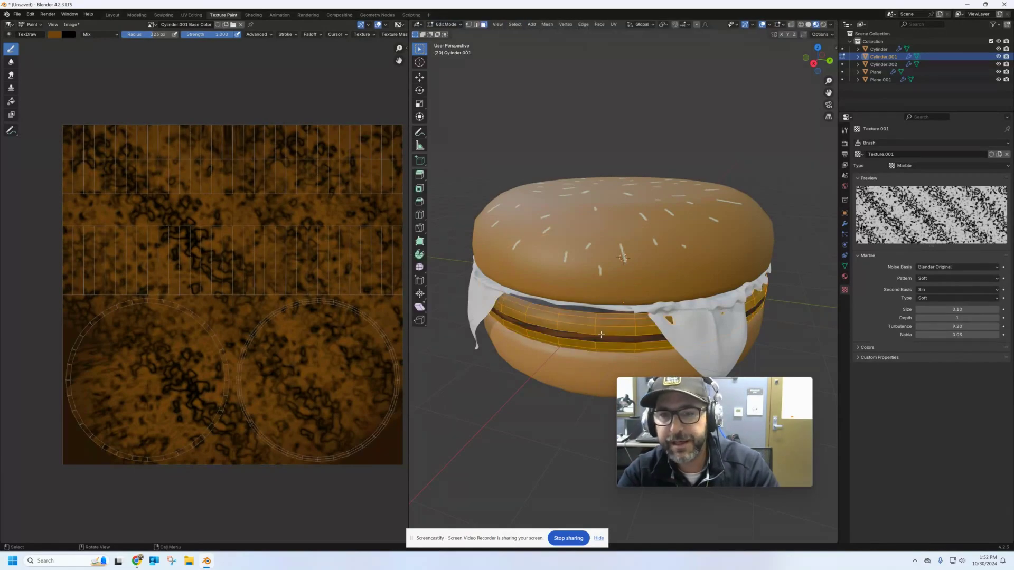
key("a")
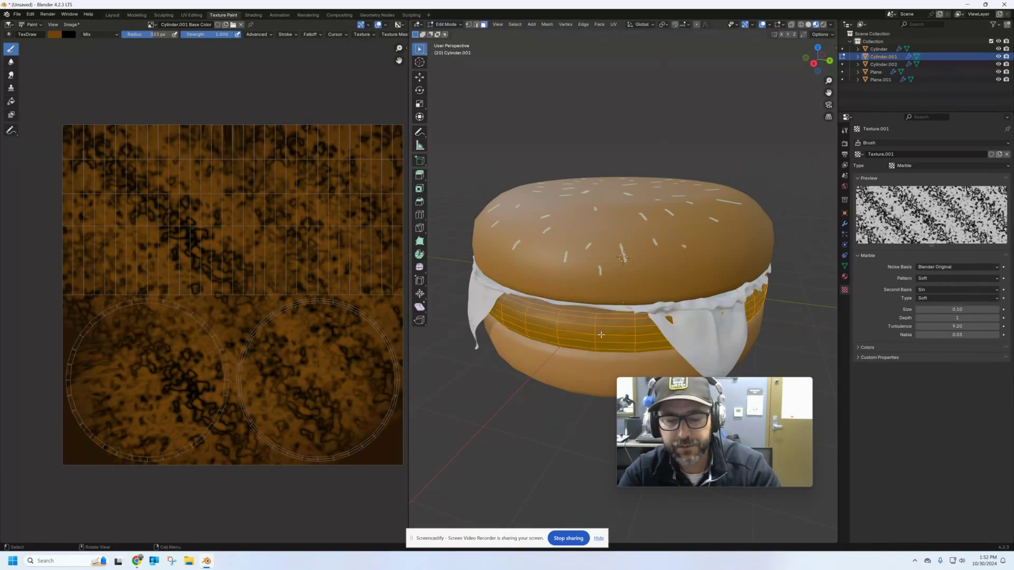
key("u")
left_click(601, 336)
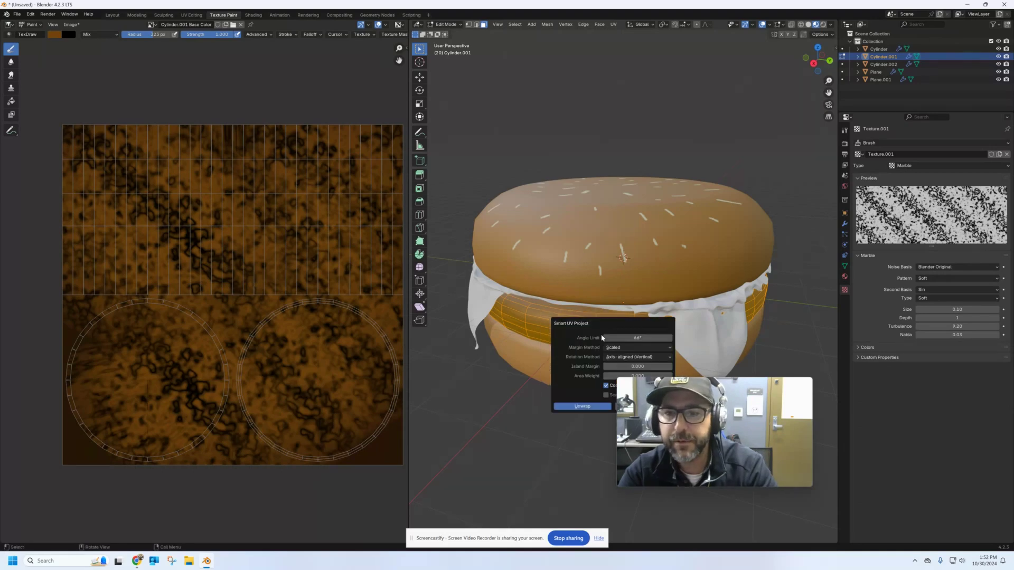
left_click(605, 406)
key("Tab")
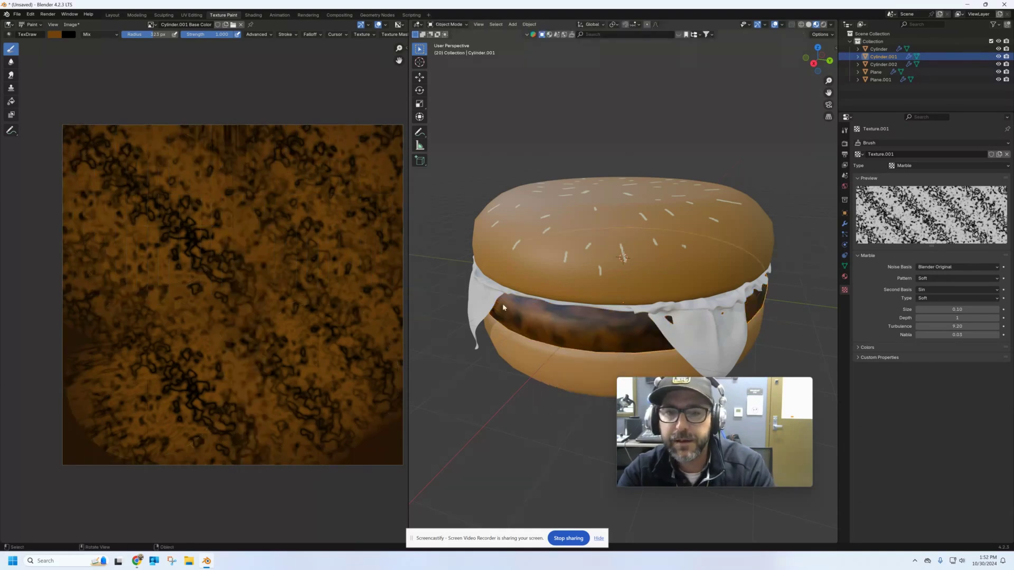
Step: Paint more brown marble texture over the entire patty image in the image editor, including the uncovered edges
middle_click_drag(352, 293, 325, 263)
middle_click_drag(607, 275, 496, 398)
mouse_move(335, 430)
left_mouse_down()
mouse_move(91, 419)
mouse_move(266, 264)
mouse_move(306, 125)
mouse_move(226, 90)
mouse_move(32, 296)
mouse_move(264, 346)
mouse_move(296, 253)
mouse_move(340, 259)
left_mouse_up()
mouse_move(581, 248)
middle_mouse_down()
mouse_move(526, 282)
mouse_move(624, 256)
mouse_move(668, 273)
middle_mouse_up()
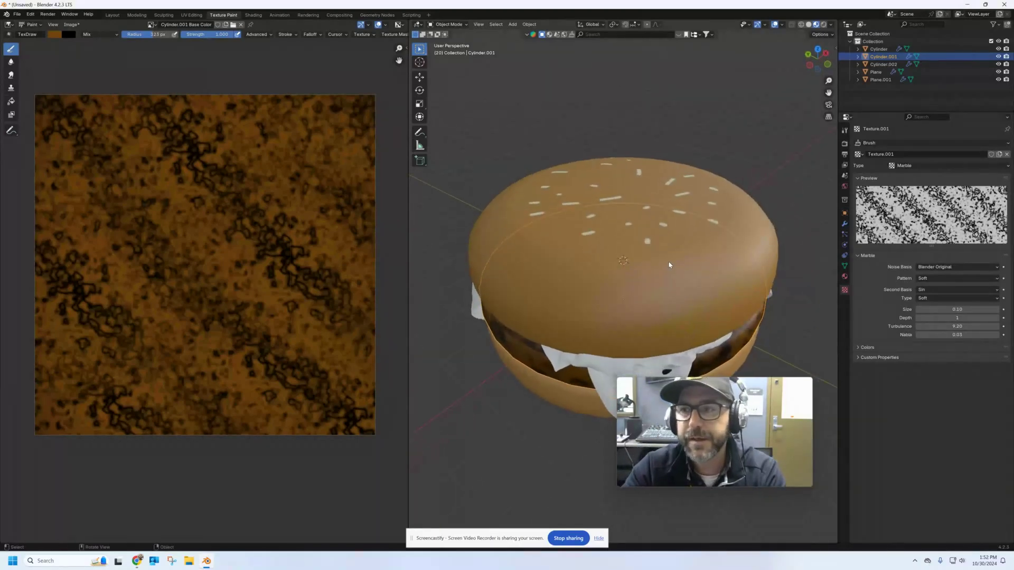
Step: Change the brush texture type to Image or Movie and load SLOHS Tiger Logo NO BG (1).png from the Downloads folder
left_click(940, 165)
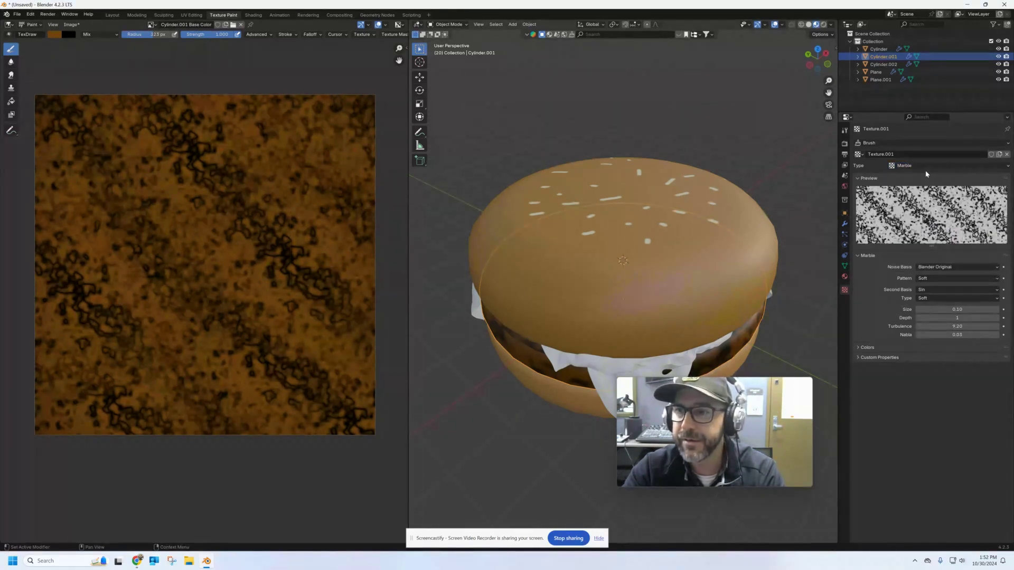
left_click(920, 171)
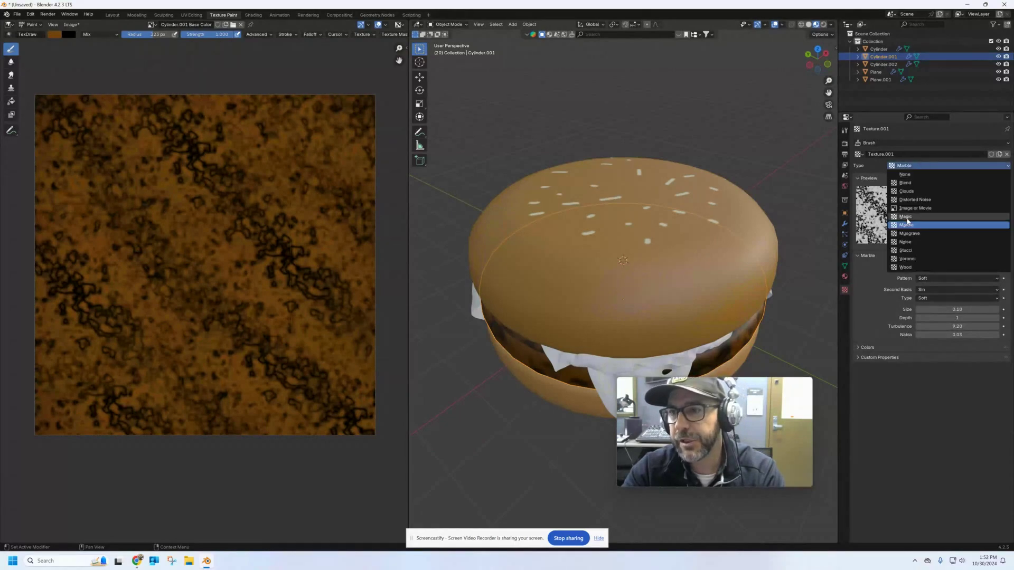
left_click(912, 210)
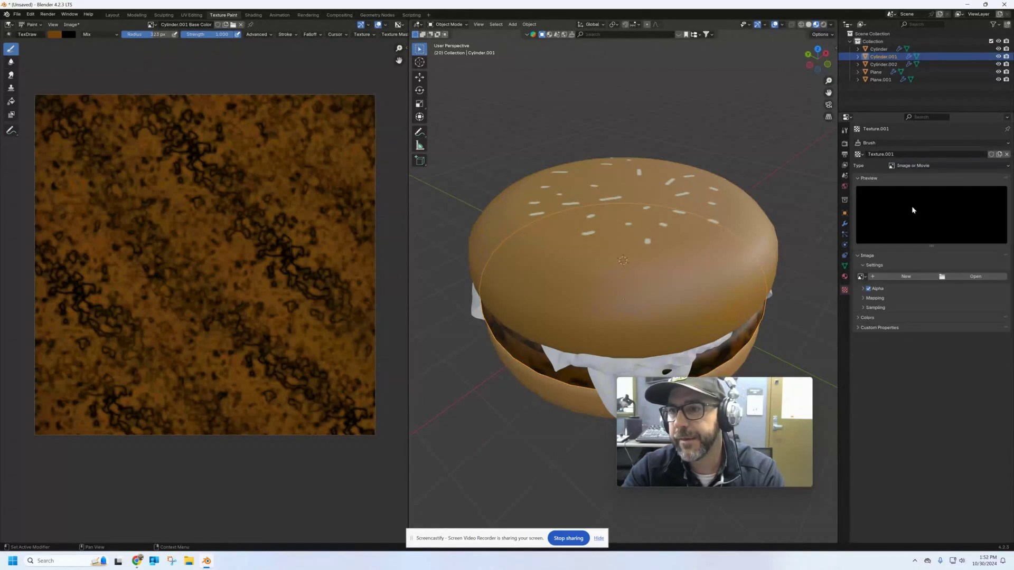
left_click(906, 277)
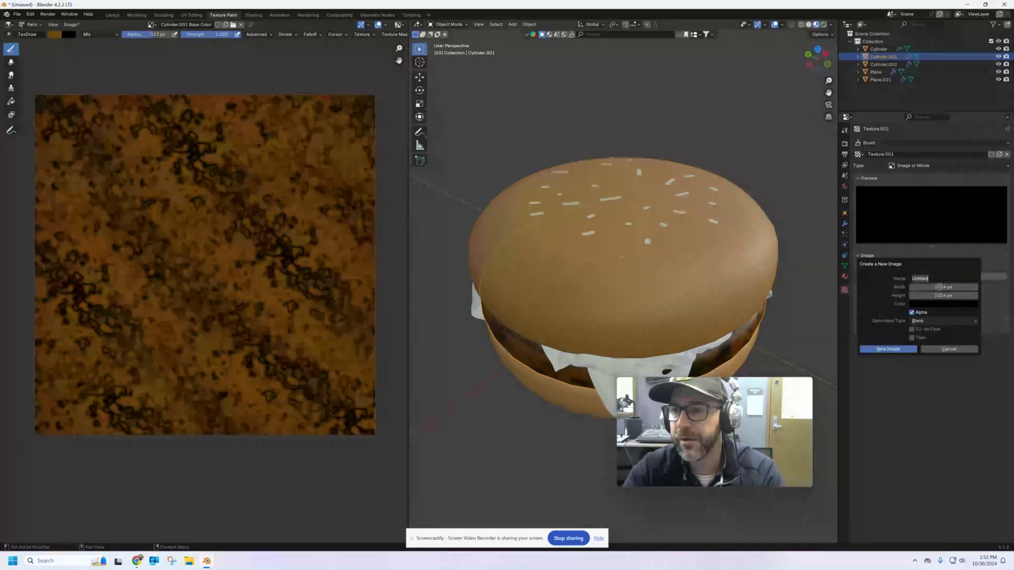
left_click(955, 351)
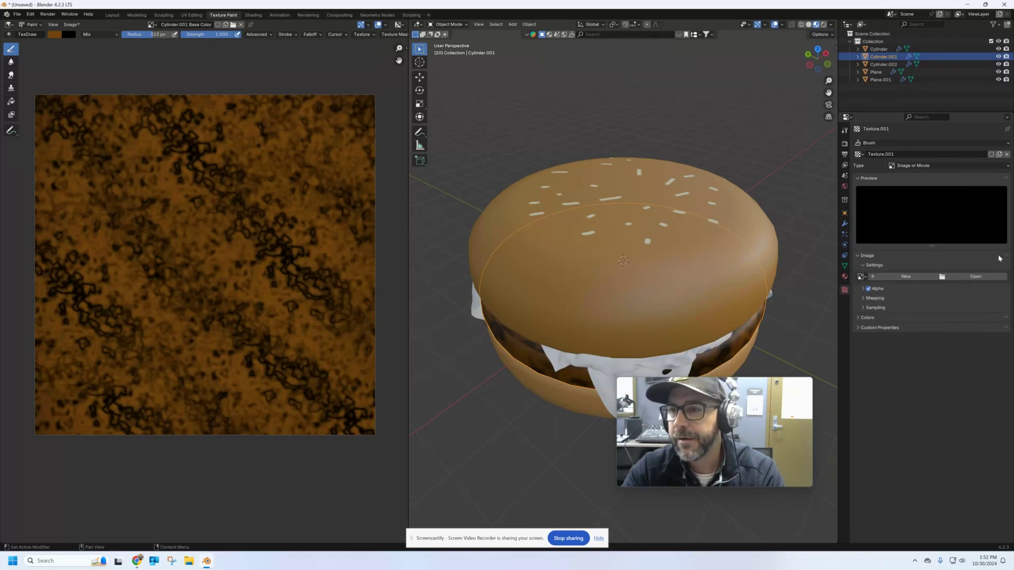
left_click(971, 276)
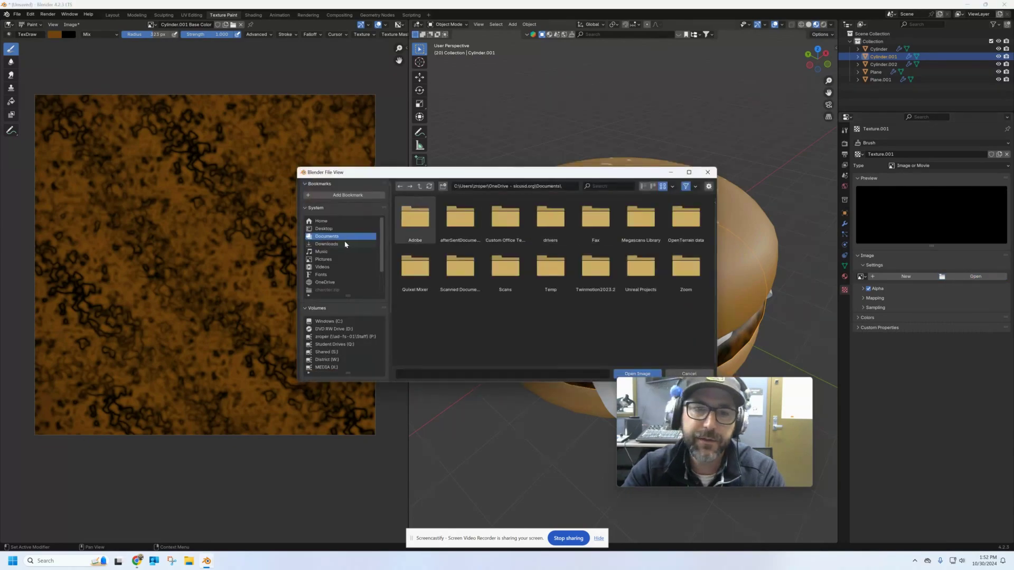
scroll(654, 324, "down", 3)
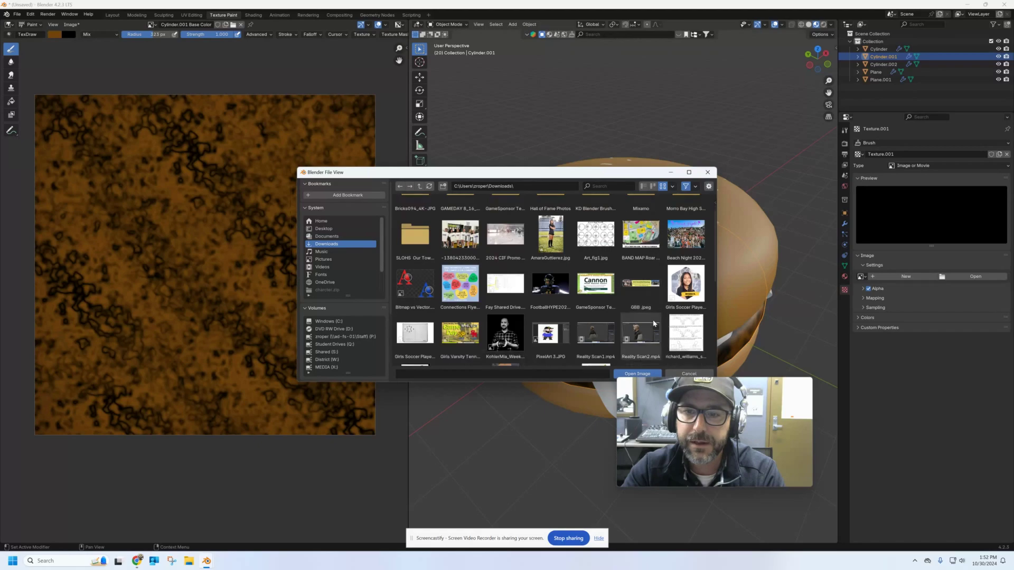
scroll(653, 324, "down", 2)
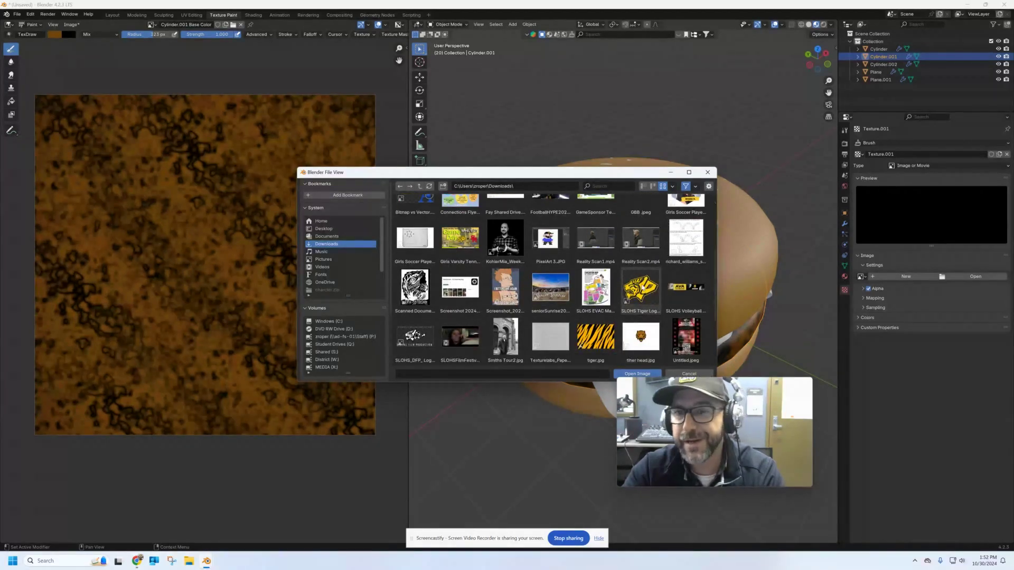
key("Escape")
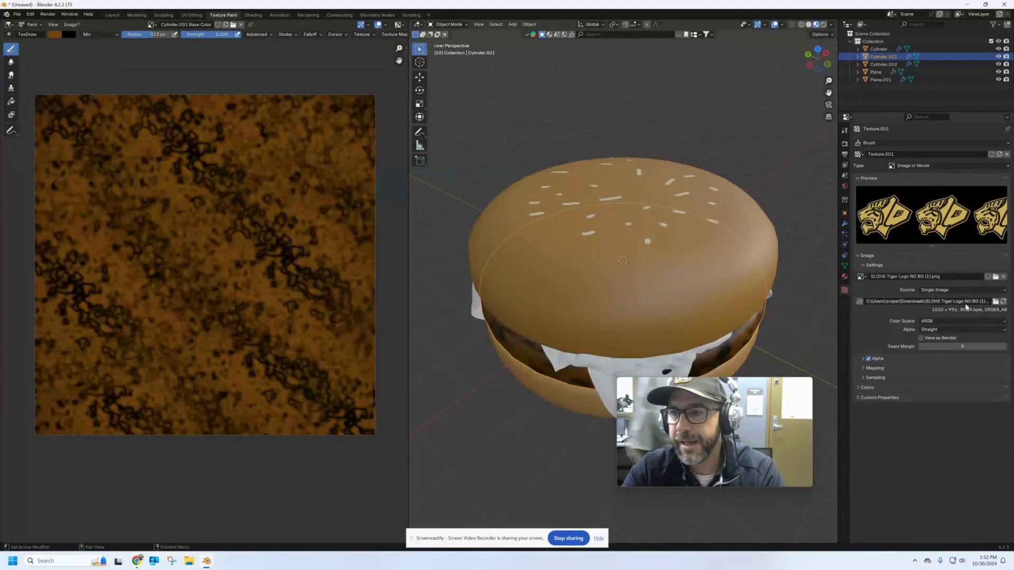
Step: Paint overlapping strokes of the tiger logo texture across the patty image in the image editor
middle_click_drag(737, 365, 732, 317)
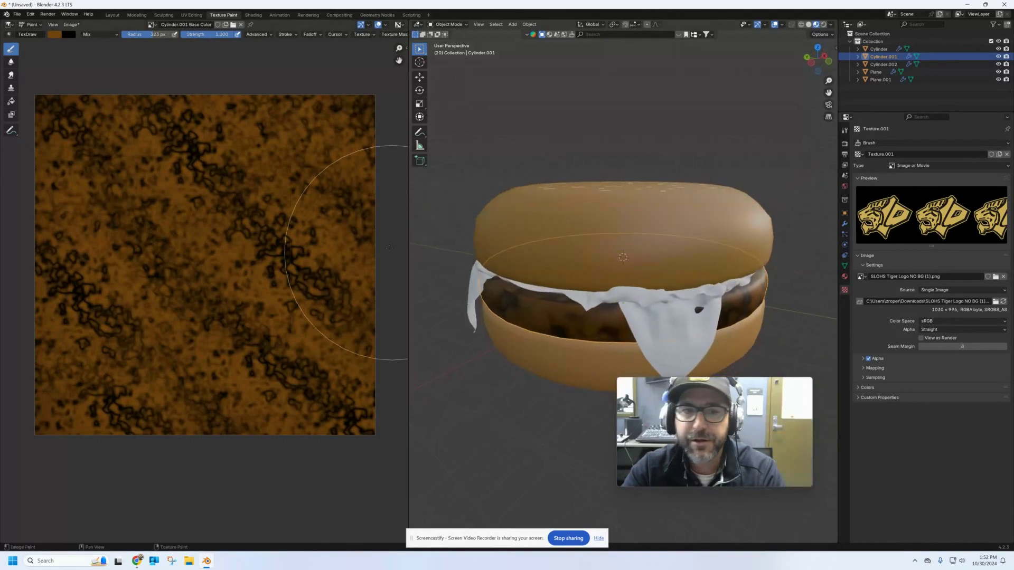
mouse_move(287, 227)
left_mouse_down()
mouse_move(272, 260)
mouse_move(287, 332)
mouse_move(163, 387)
mouse_move(113, 312)
mouse_move(107, 172)
mouse_move(156, 105)
mouse_move(295, 158)
mouse_move(326, 356)
mouse_move(309, 426)
mouse_move(244, 429)
left_mouse_up()
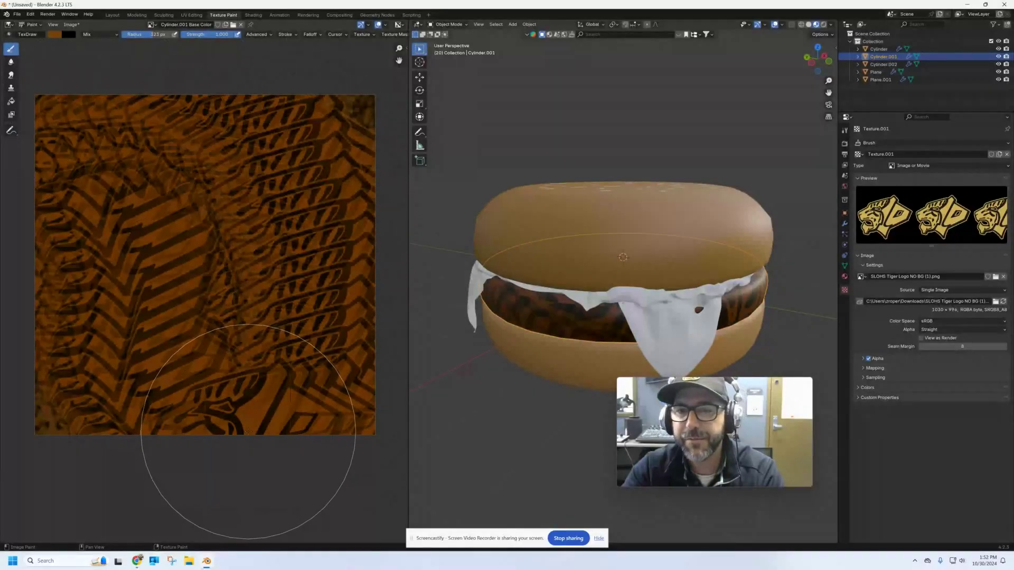